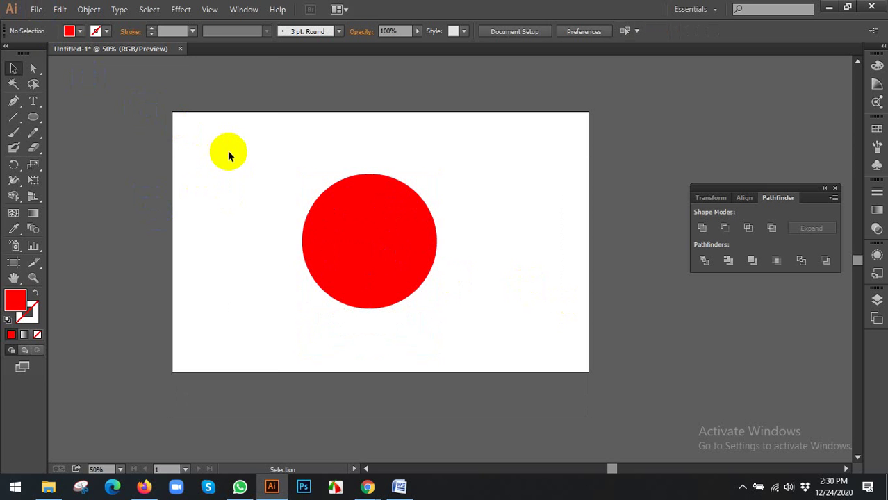
# - Try to place WhatsApp Image 2020-12-15 at 10.33.38 AM.jpeg from the Desktop into the document
pyautogui.click(37, 10)
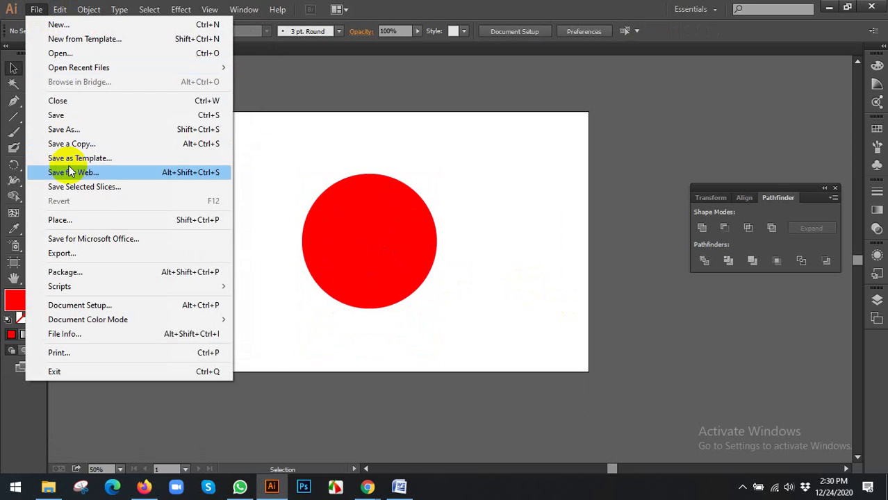
pyautogui.click(56, 219)
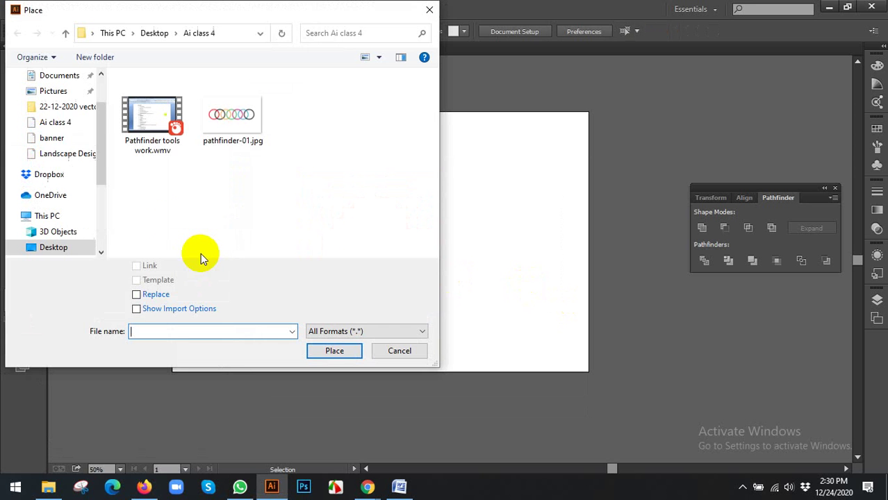
pyautogui.scroll(2, 97, 83)
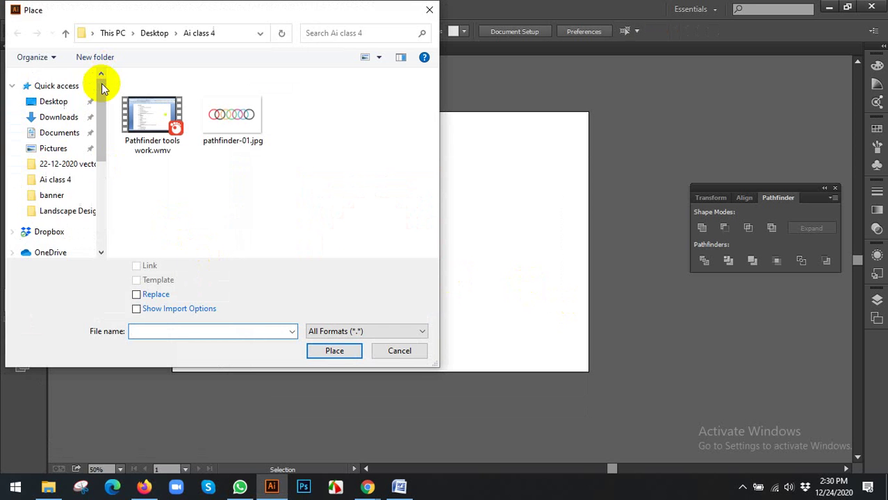
pyautogui.click(55, 101)
pyautogui.click(144, 171)
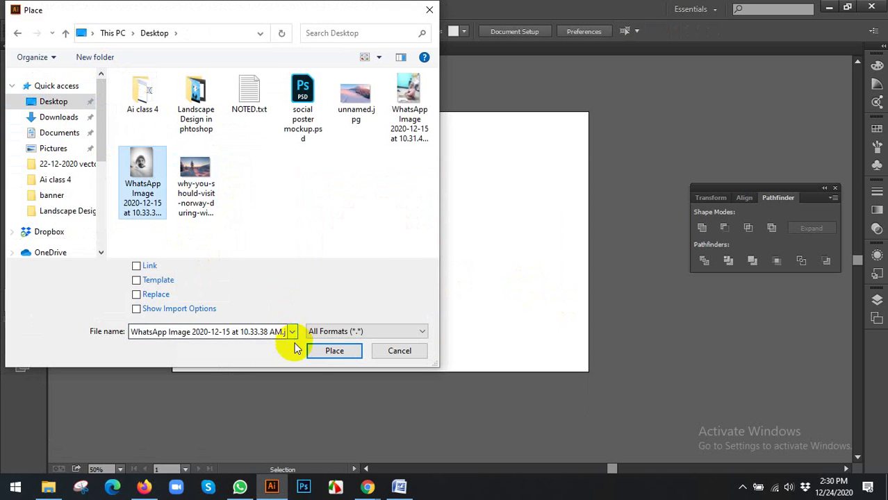
pyautogui.click(318, 351)
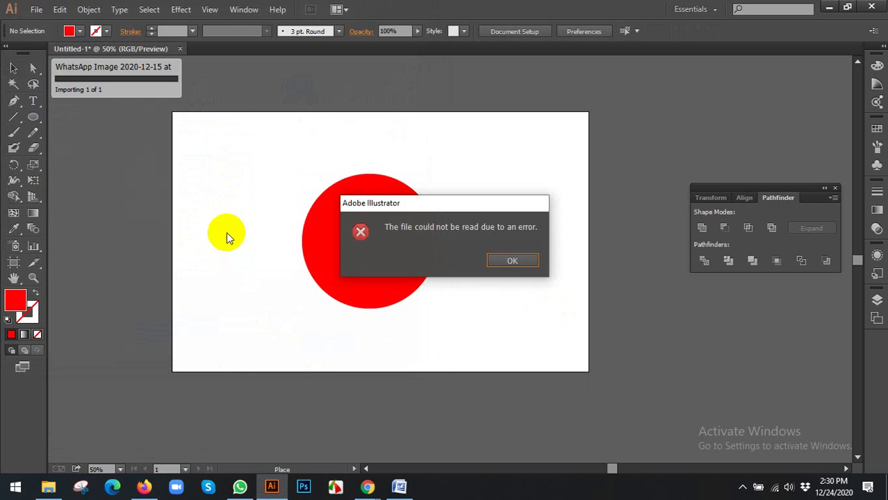
pyautogui.click(517, 261)
# - Try to place the other WhatsApp image, 2020-12-15 at 10.31.49 AM.jpeg, from the Desktop into the document
pyautogui.click(36, 9)
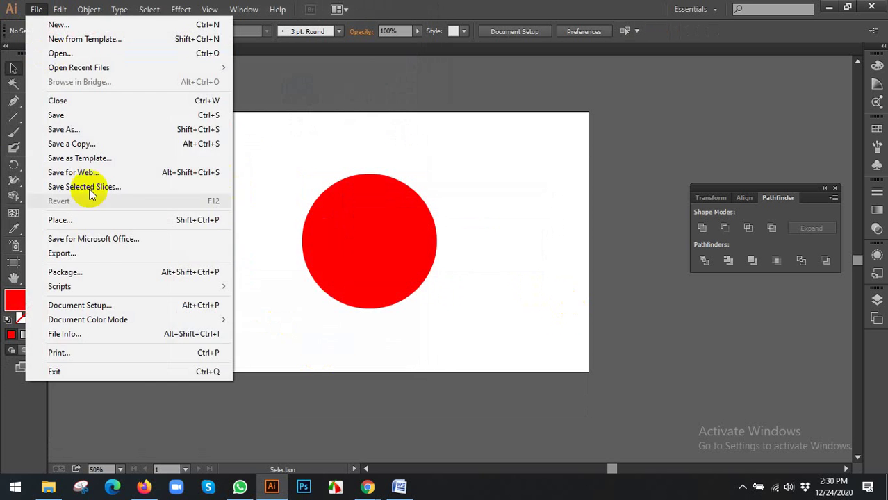
pyautogui.click(69, 219)
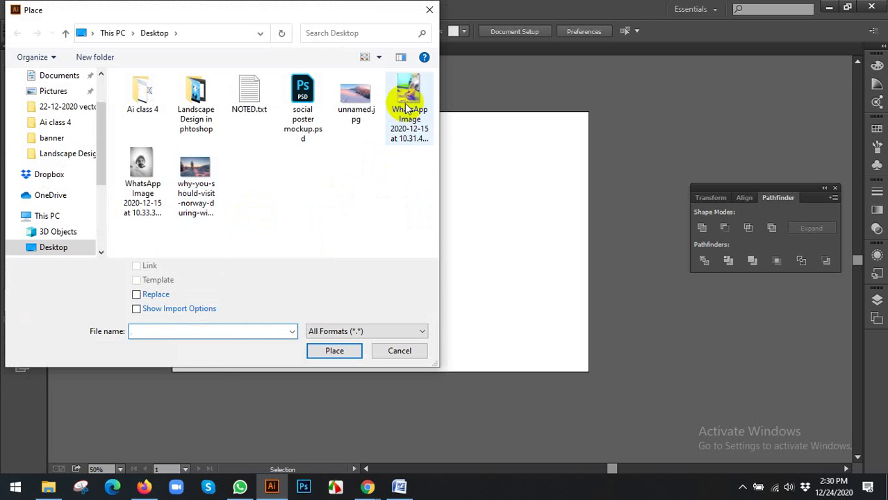
pyautogui.click(408, 109)
pyautogui.click(332, 351)
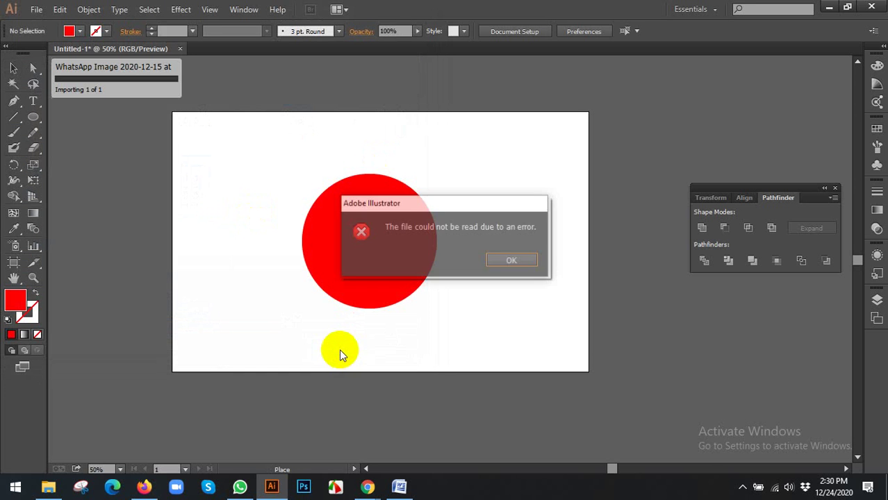
pyautogui.click(490, 259)
# - Minimize the open windows and open the desktop file WhatsApp Image 2020-12-15 at 10.33.38 AM.jpeg for editing in Paint
pyautogui.click(829, 7)
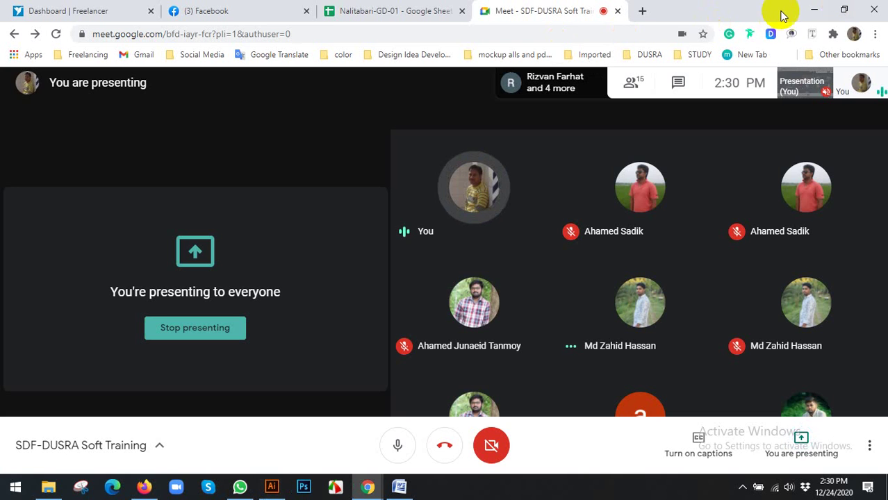
pyautogui.click(811, 10)
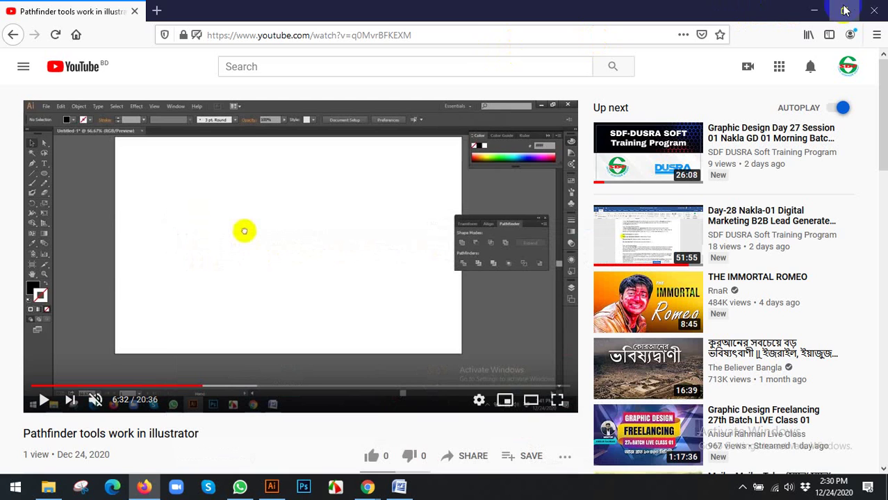
pyautogui.click(814, 10)
pyautogui.click(825, 7)
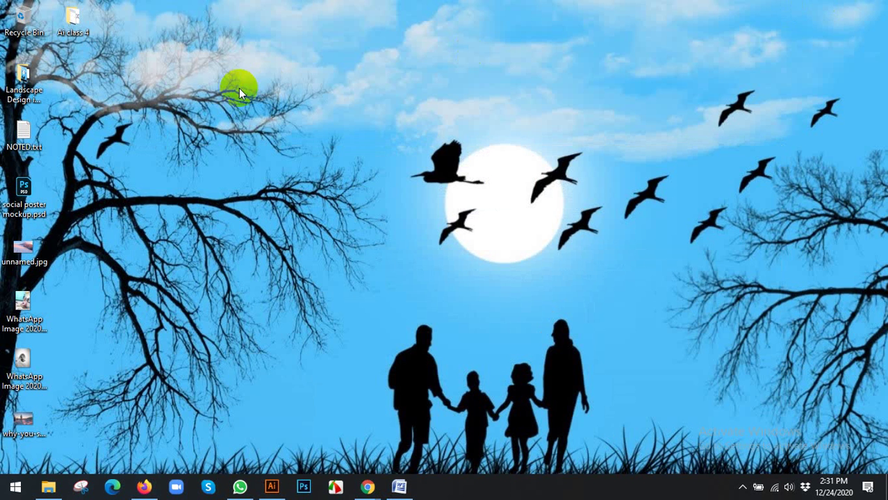
pyautogui.rightClick(16, 363)
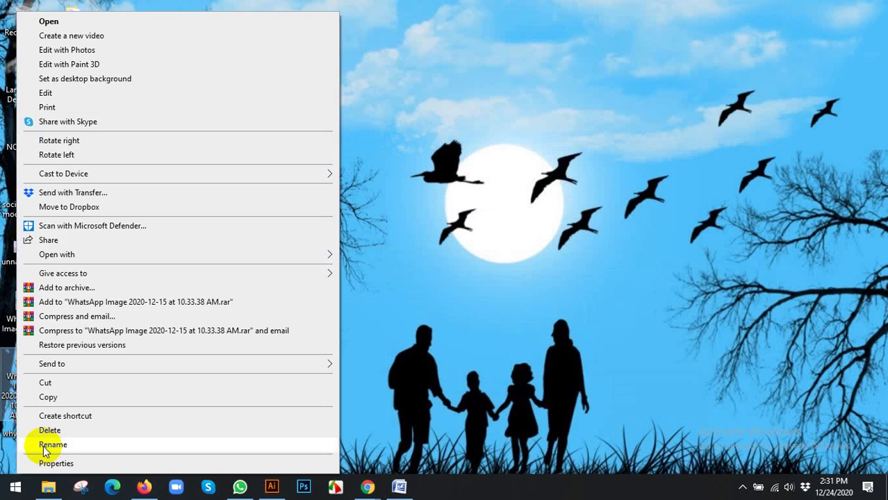
pyautogui.click(44, 91)
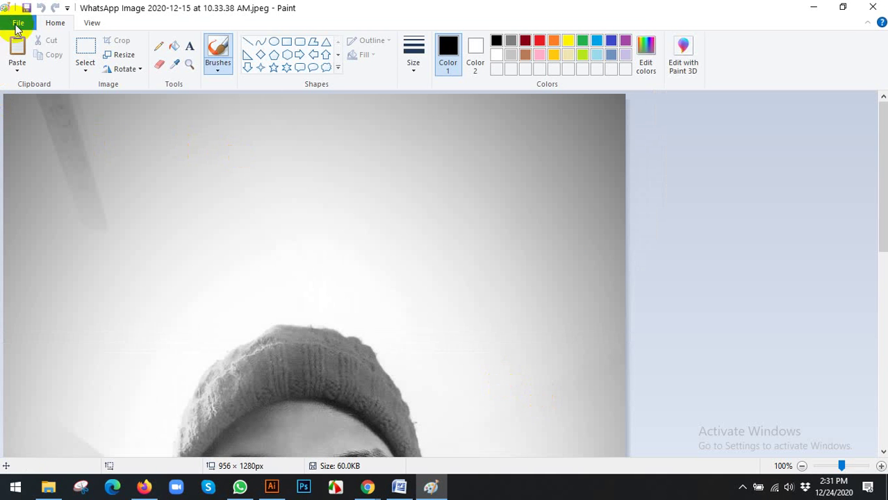
# - Save a copy of the photo on the Desktop as a JPEG named img and close Paint
pyautogui.click(17, 26)
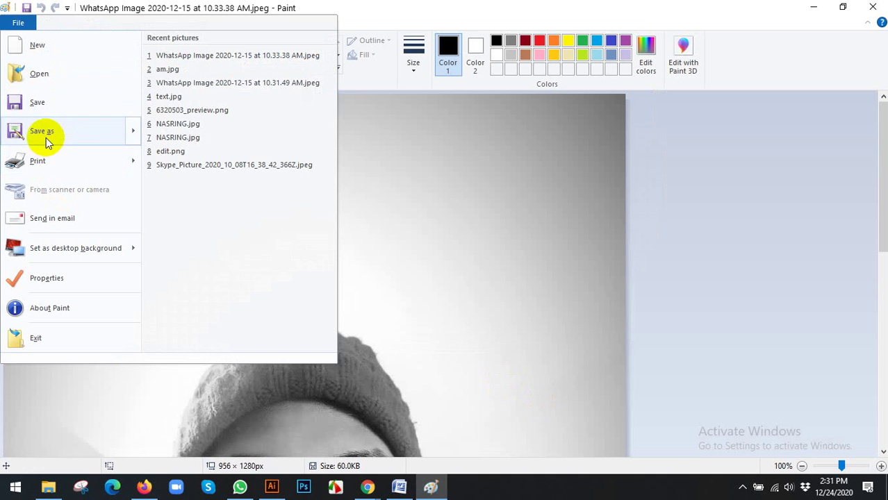
pyautogui.click(41, 131)
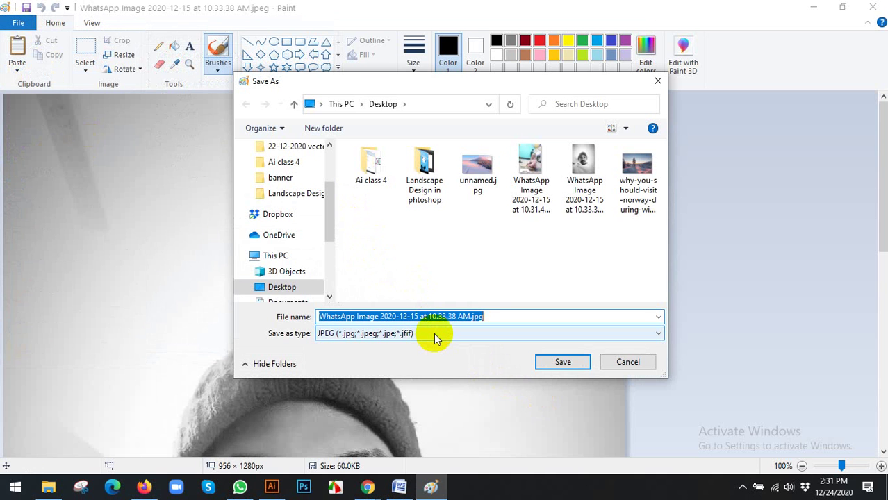
pyautogui.write('img')
pyautogui.press('Return')
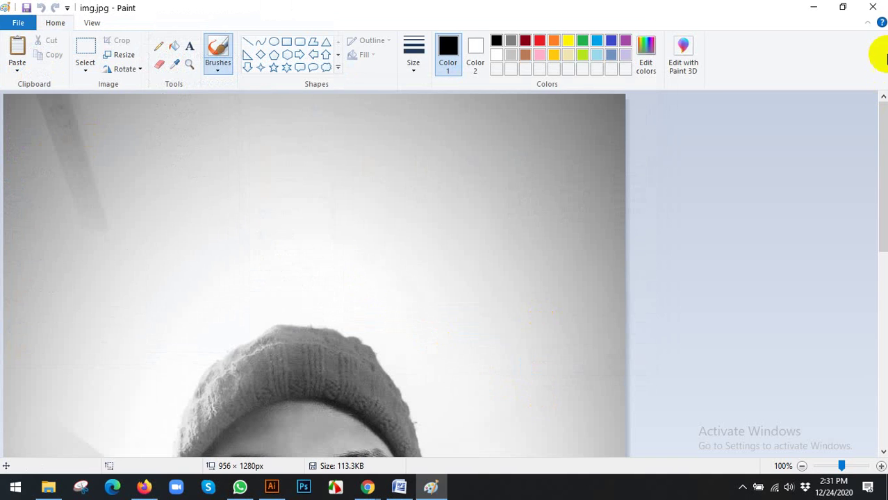
pyautogui.click(872, 7)
# - Refresh the desktop icons
pyautogui.rightClick(505, 80)
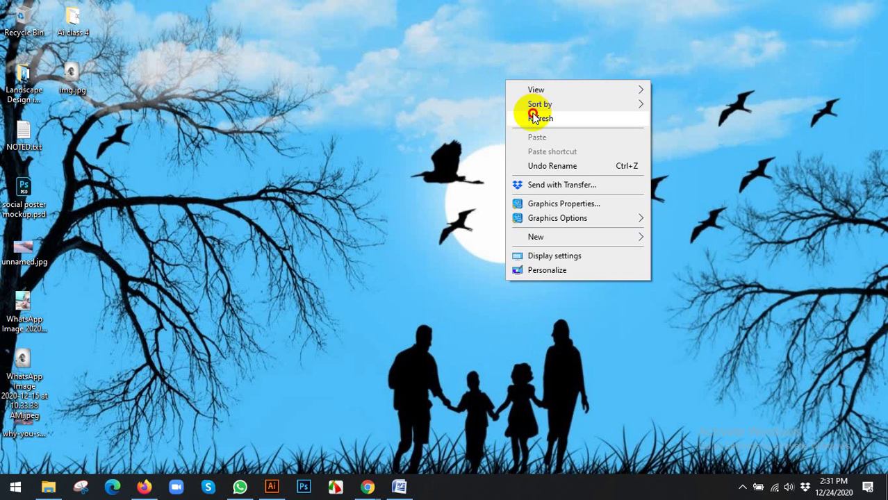
pyautogui.click(536, 116)
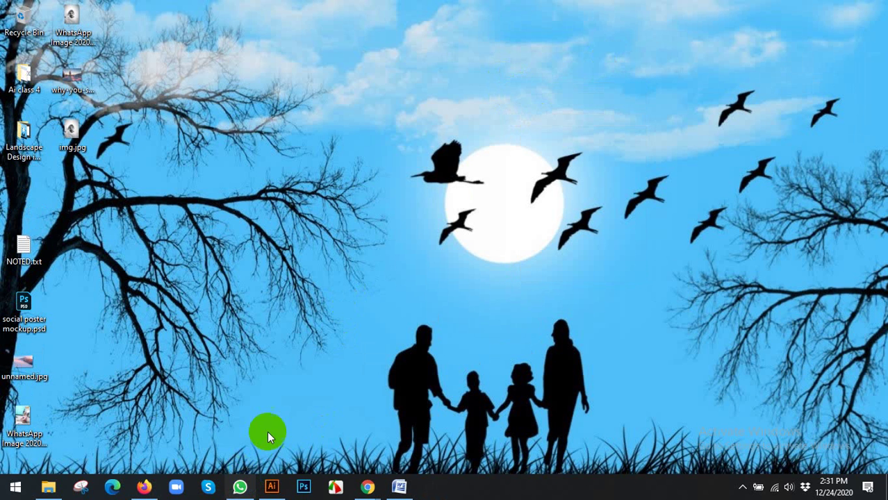
pyautogui.rightClick(415, 161)
pyautogui.click(446, 199)
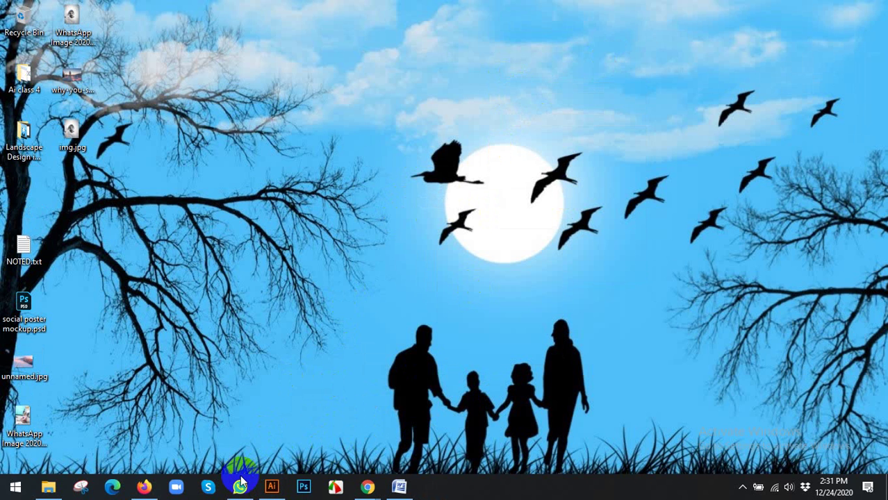
pyautogui.click(272, 486)
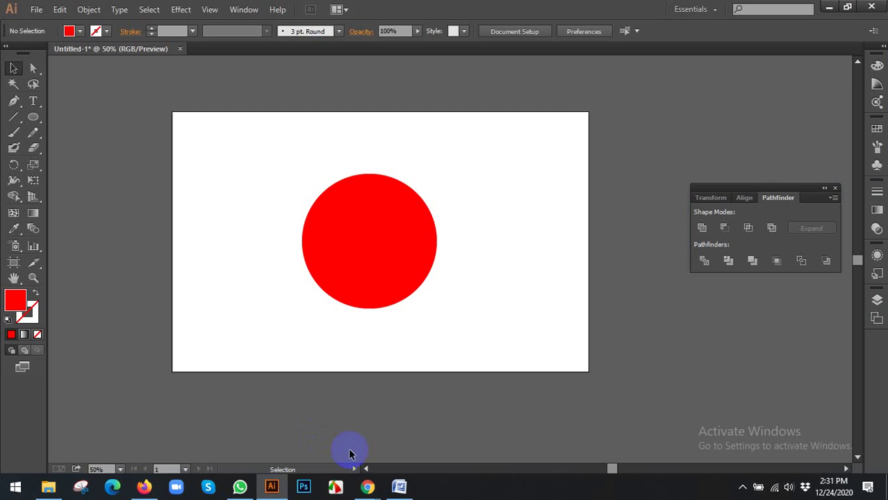
pyautogui.moveTo(364, 486)
pyautogui.click(333, 428)
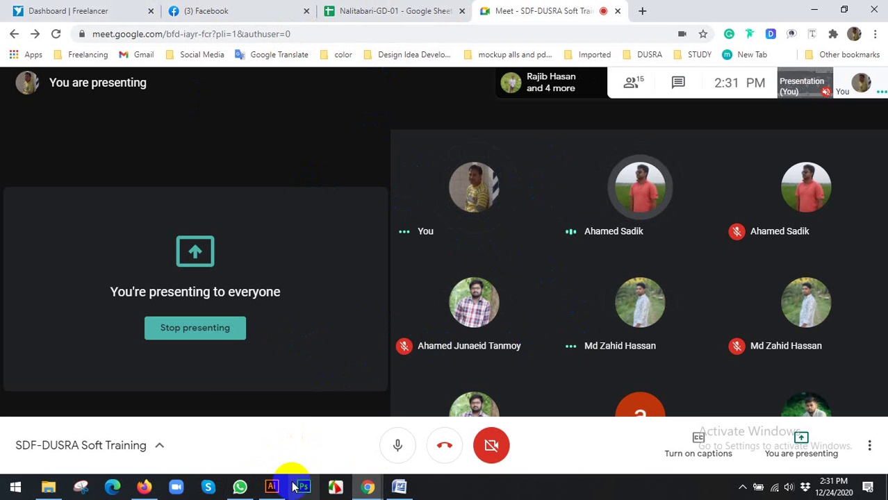
# - Switch to Illustrator and place img.jpg from the Desktop into the document
pyautogui.click(271, 486)
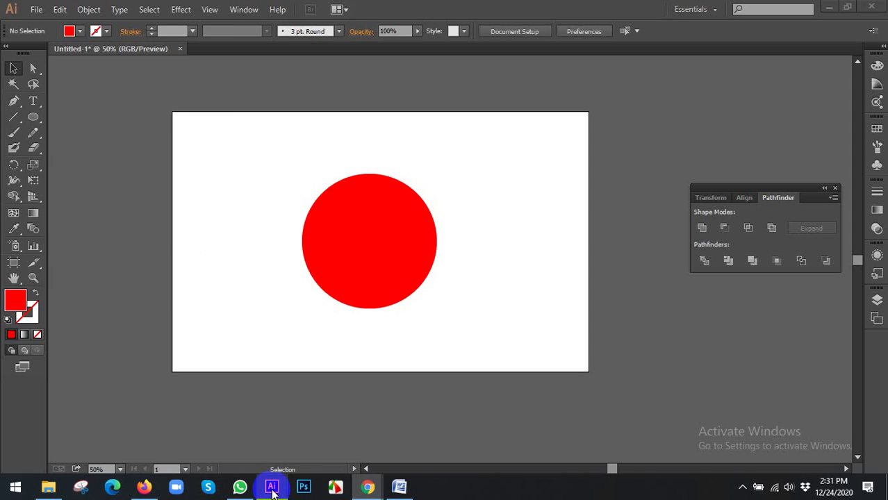
pyautogui.click(36, 9)
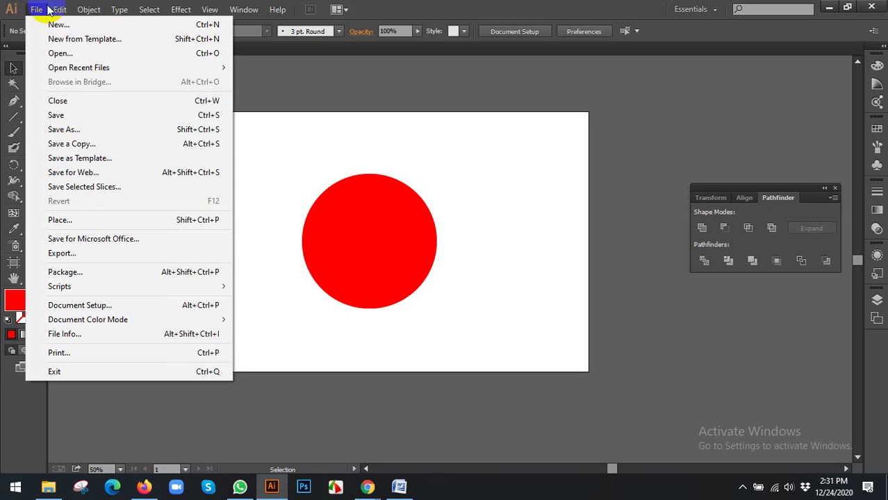
pyautogui.click(75, 214)
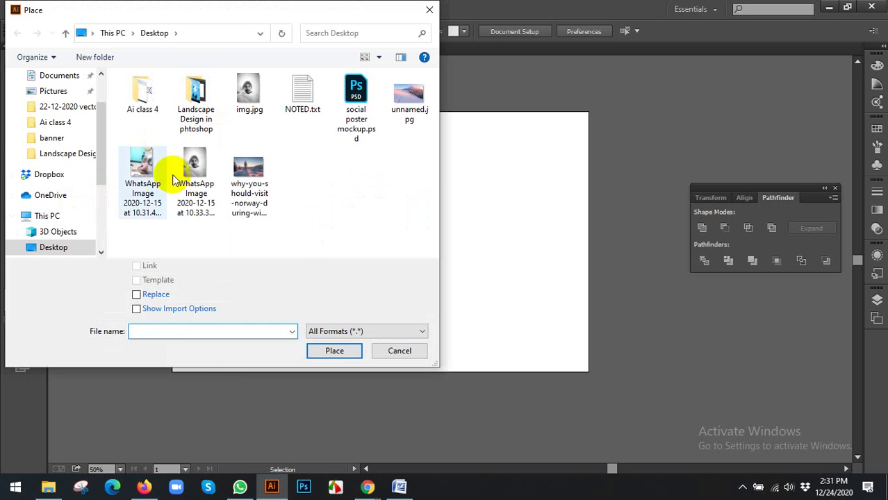
pyautogui.click(243, 111)
pyautogui.click(326, 350)
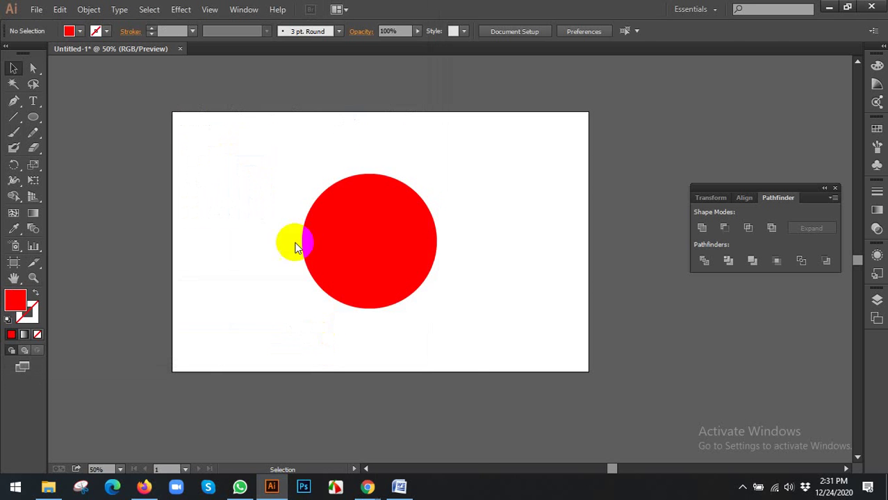
pyautogui.click(247, 193)
# - Scale the placed photo down to about 445 × 596 px and position it over the red circle
pyautogui.scroll(-4, 379, 233)
pyautogui.moveTo(407, 244); pyautogui.dragTo(423, 129)
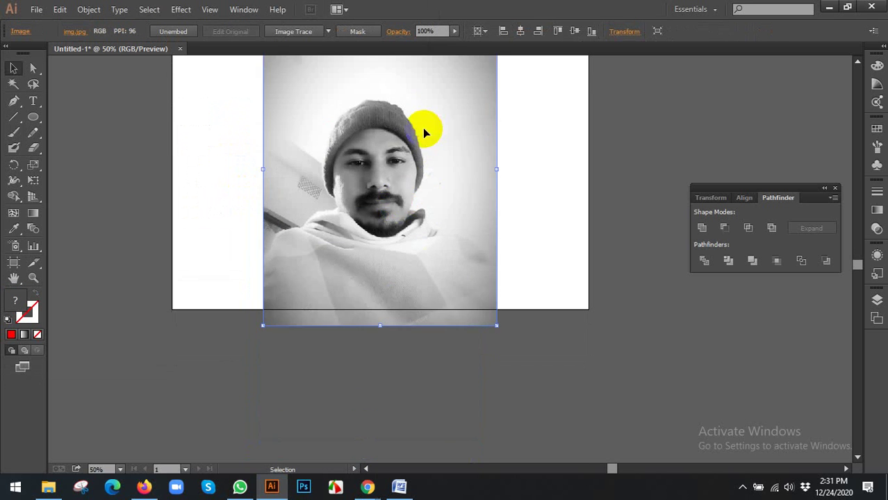
pyautogui.scroll(9, 409, 208)
pyautogui.scroll(1, 399, 279)
pyautogui.moveTo(437, 279); pyautogui.dragTo(437, 272)
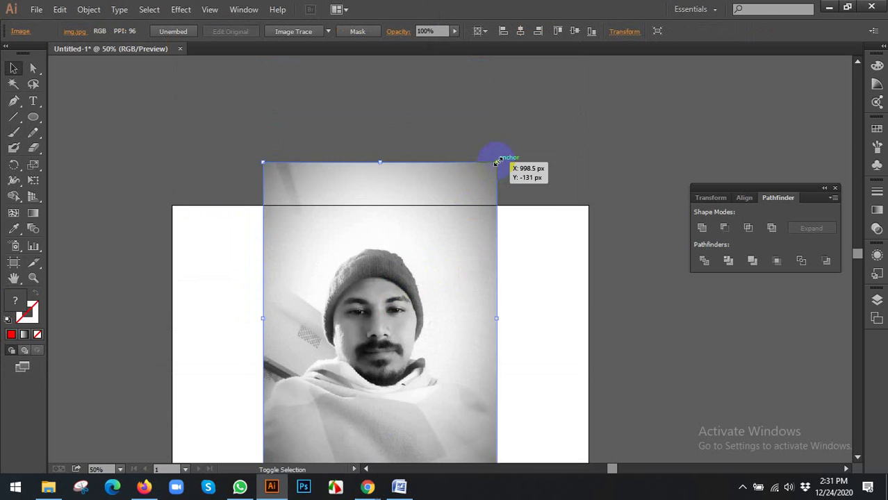
pyautogui.moveTo(498, 162); pyautogui.dragTo(437, 232)
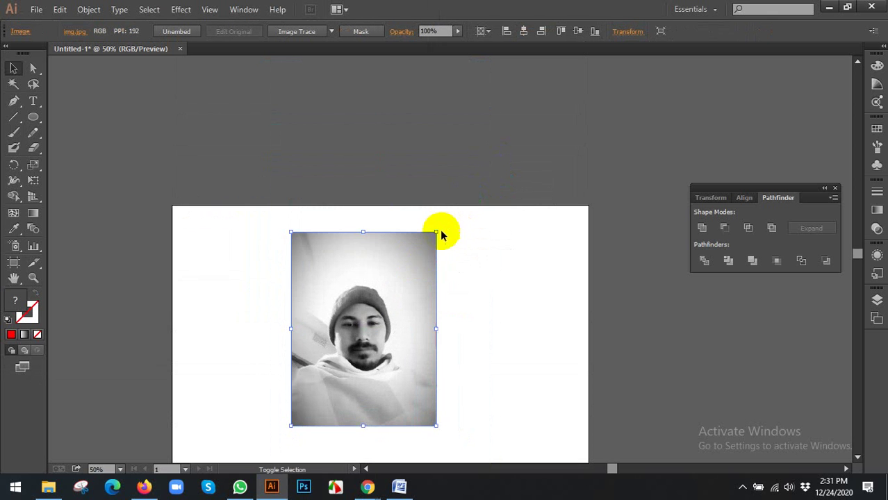
pyautogui.moveTo(363, 252); pyautogui.dragTo(366, 242)
# - Send the photo to the back behind the red circle and deselect it
pyautogui.rightClick(367, 242)
pyautogui.moveTo(407, 318)
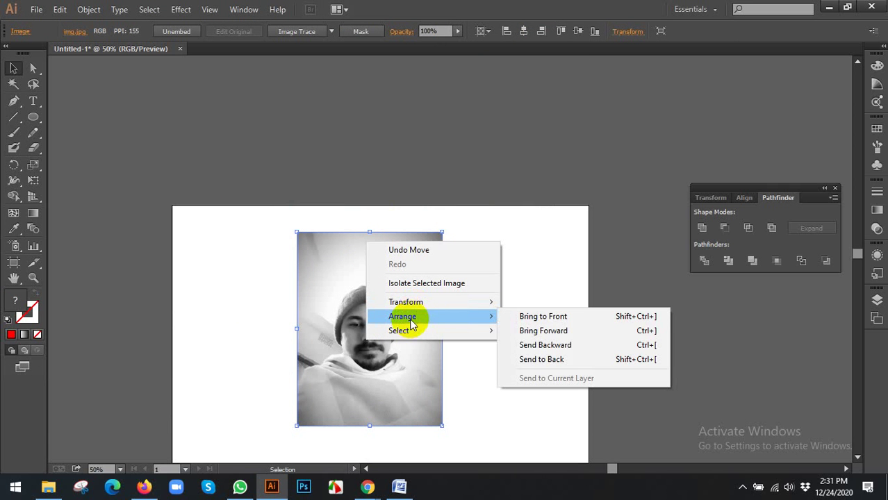
pyautogui.click(550, 359)
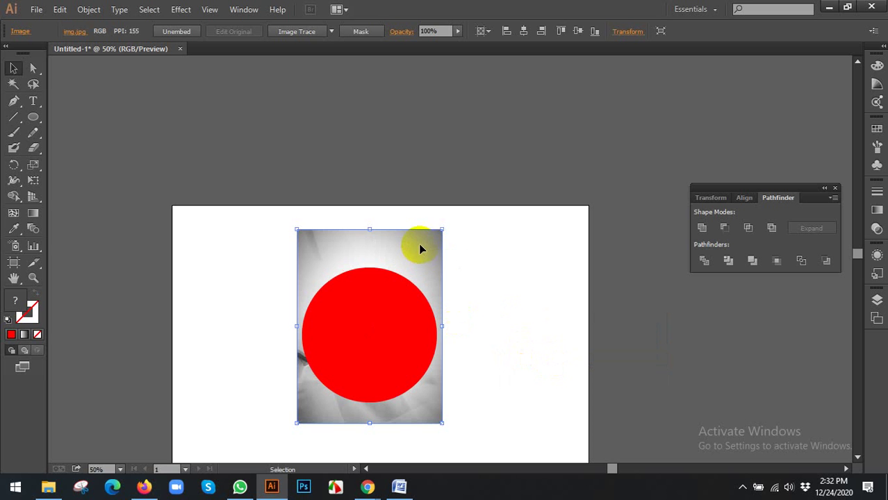
pyautogui.click(501, 239)
pyautogui.press('space')
pyautogui.moveTo(503, 239); pyautogui.dragTo(490, 212)
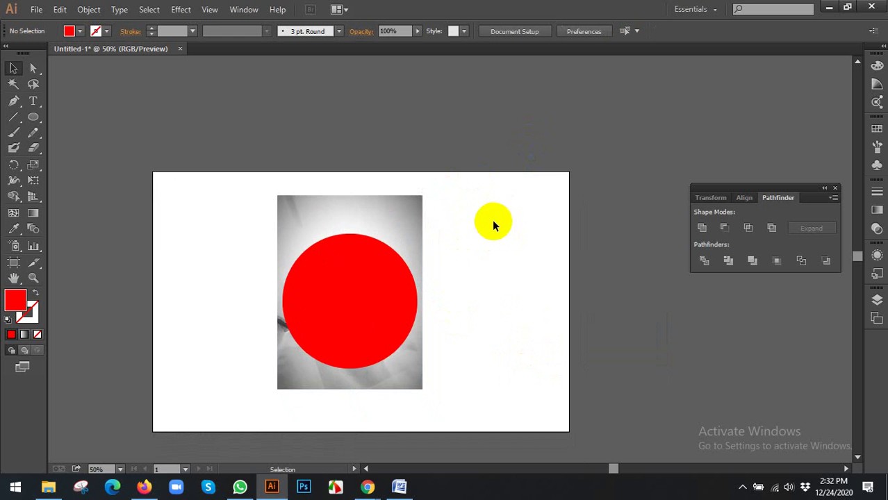
# - Select the photo together with the red circle and make a clipping mask from them
pyautogui.click(344, 212)
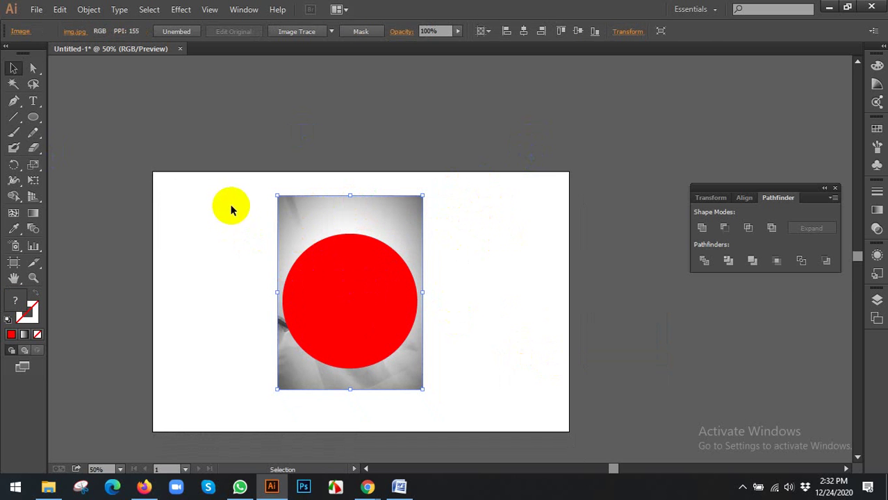
pyautogui.moveTo(231, 207); pyautogui.dragTo(522, 366)
pyautogui.scroll(-1, 511, 321)
pyautogui.rightClick(370, 264)
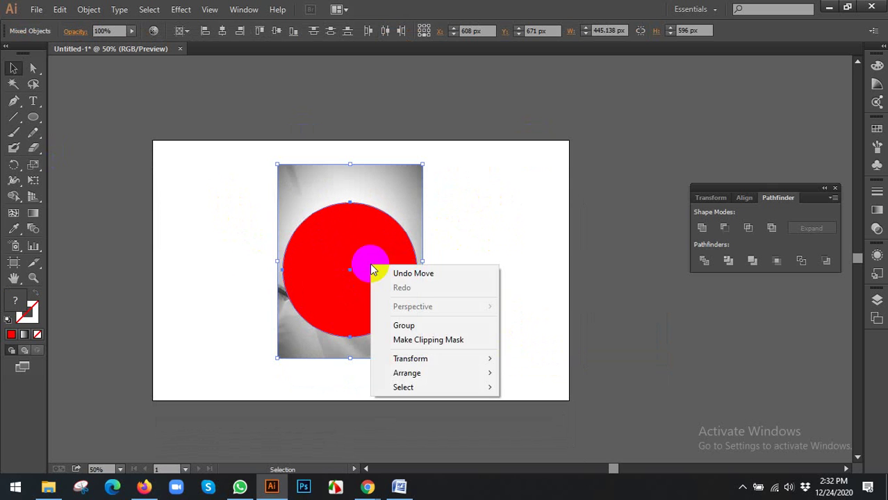
pyautogui.click(417, 342)
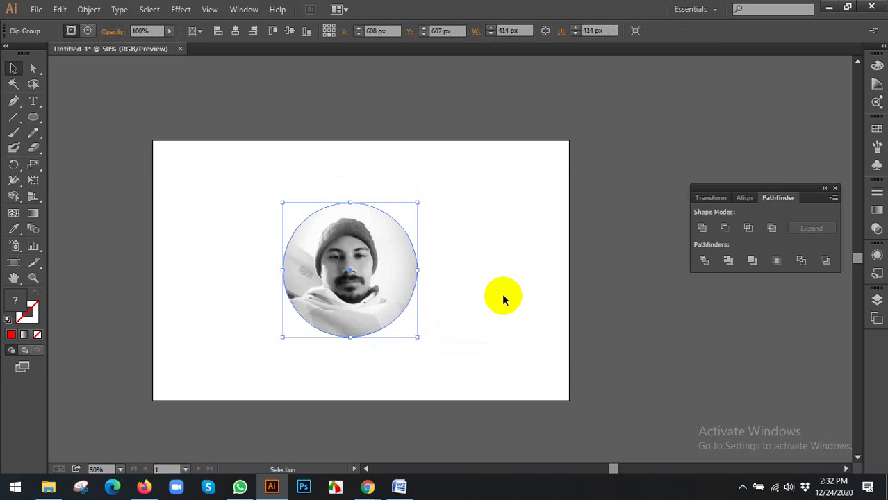
# - Isolate the clip group, nudge the photo slightly to the right and down inside the circle, and exit isolation
pyautogui.click(503, 293)
pyautogui.click(319, 249)
pyautogui.doubleClick(334, 237)
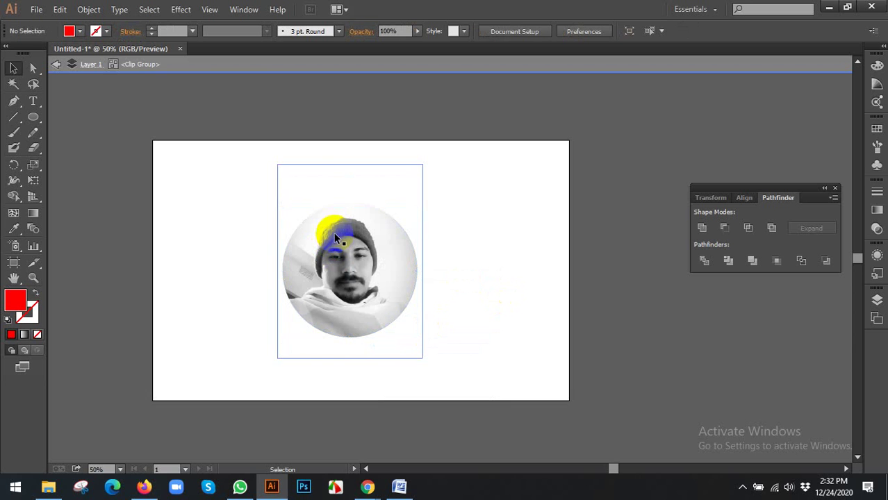
pyautogui.click(78, 64)
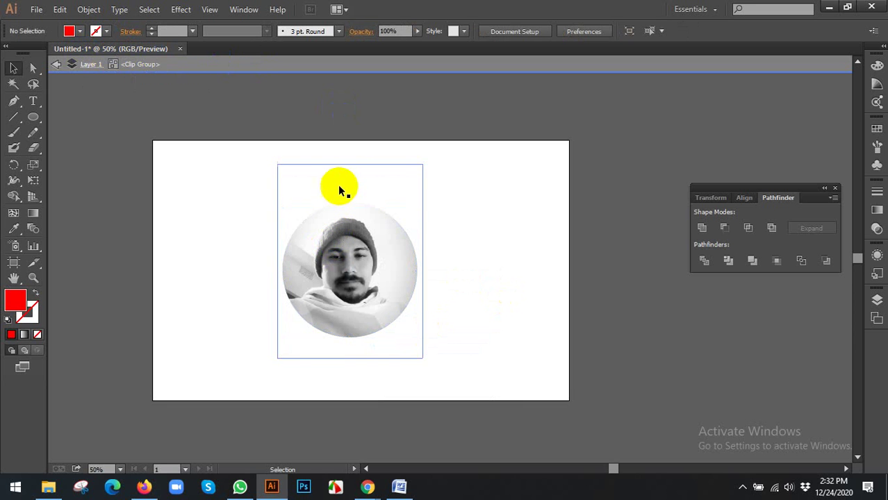
pyautogui.click(339, 224)
pyautogui.moveTo(323, 182)
pyautogui.mouseDown()
pyautogui.moveTo(343, 184)
pyautogui.moveTo(302, 174)
pyautogui.moveTo(316, 178)
pyautogui.mouseUp()
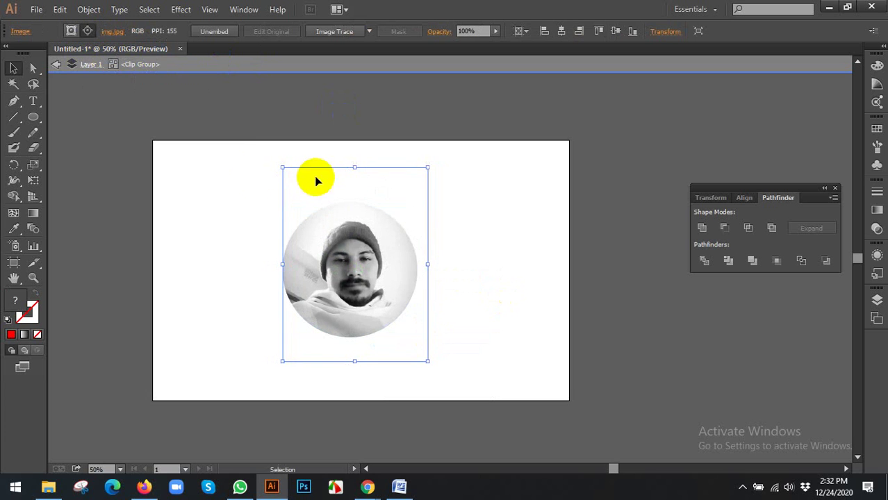
pyautogui.click(57, 65)
pyautogui.click(57, 65)
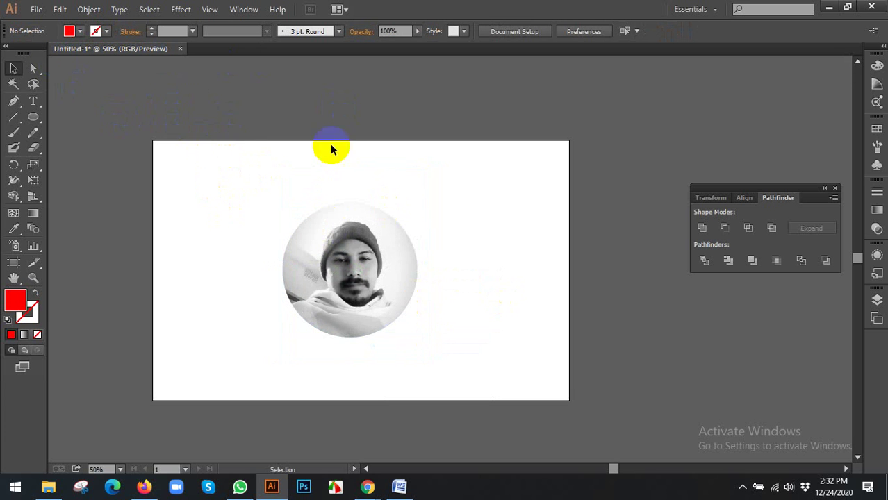
pyautogui.click(313, 239)
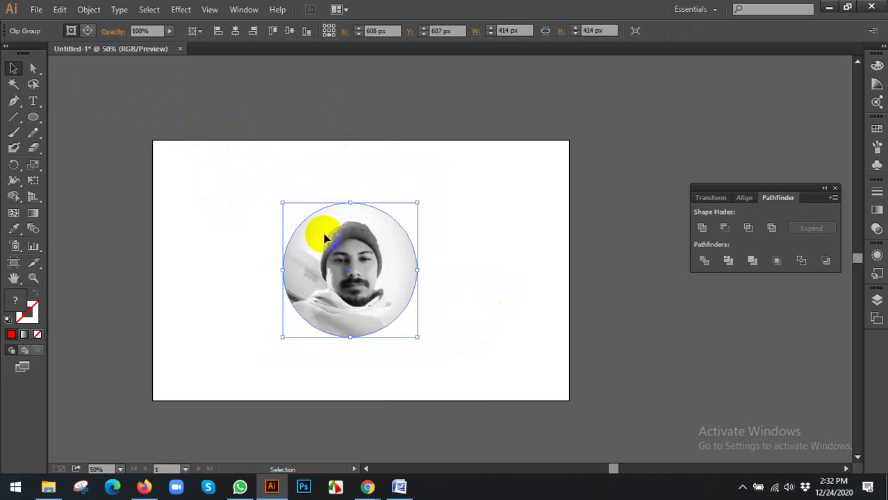
pyautogui.click(238, 194)
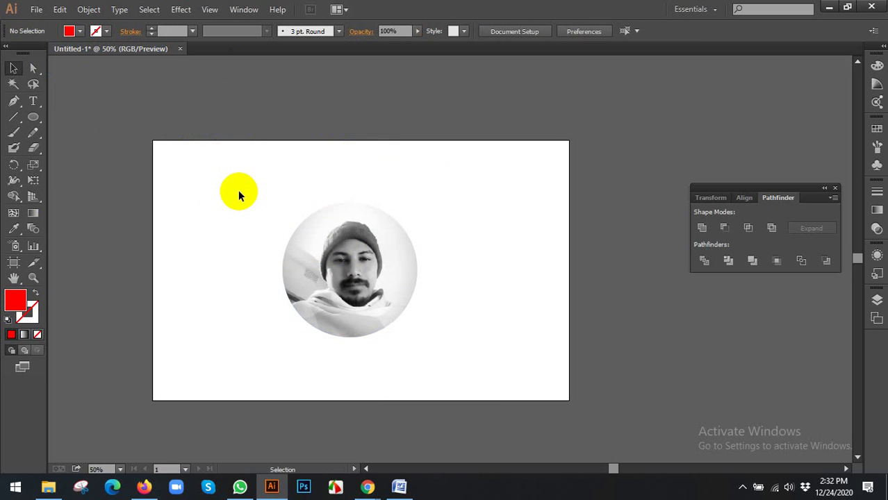
pyautogui.click(310, 216)
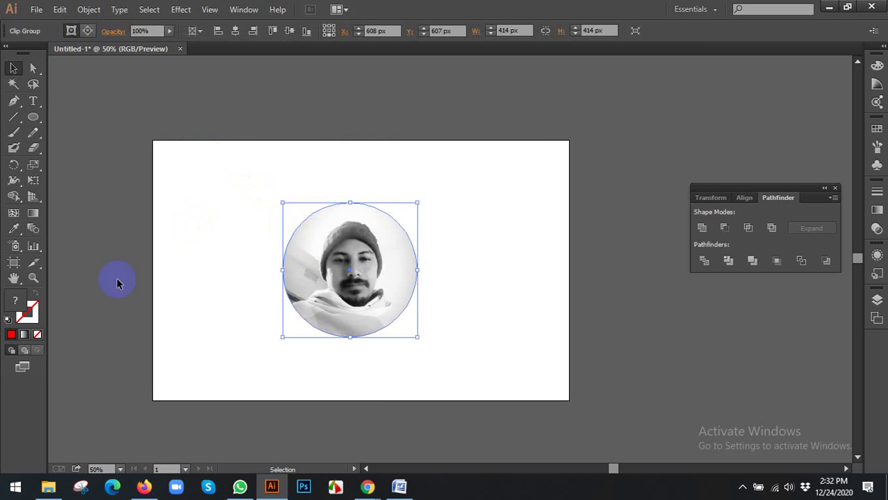
pyautogui.click(237, 208)
# - Give the circular clip group an orange-red stroke with colour ff3c00
pyautogui.click(394, 280)
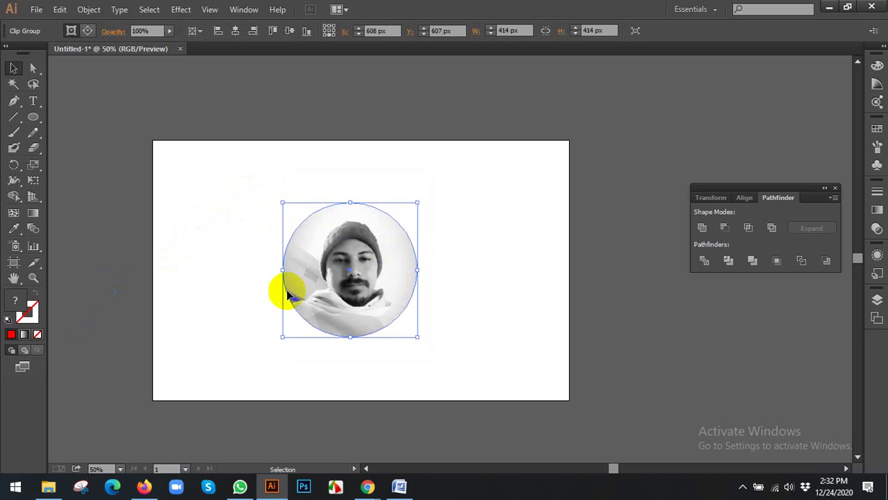
pyautogui.doubleClick(27, 308)
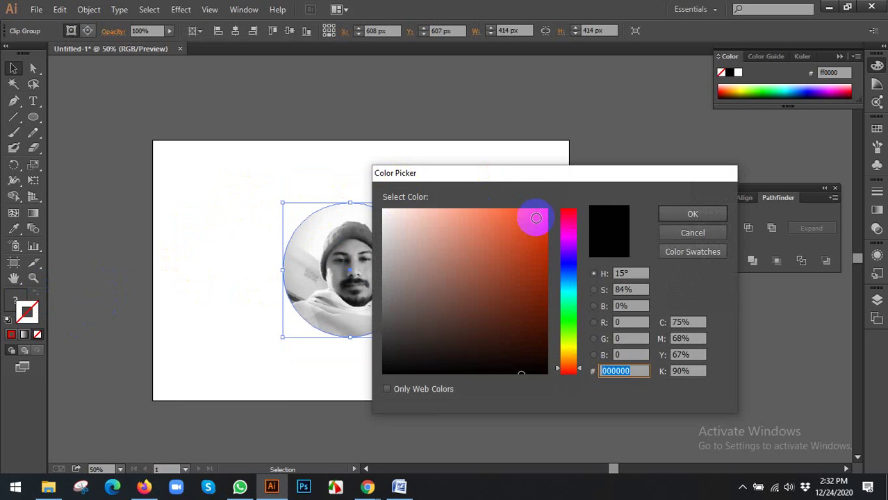
pyautogui.moveTo(536, 218); pyautogui.dragTo(557, 205)
pyautogui.click(715, 213)
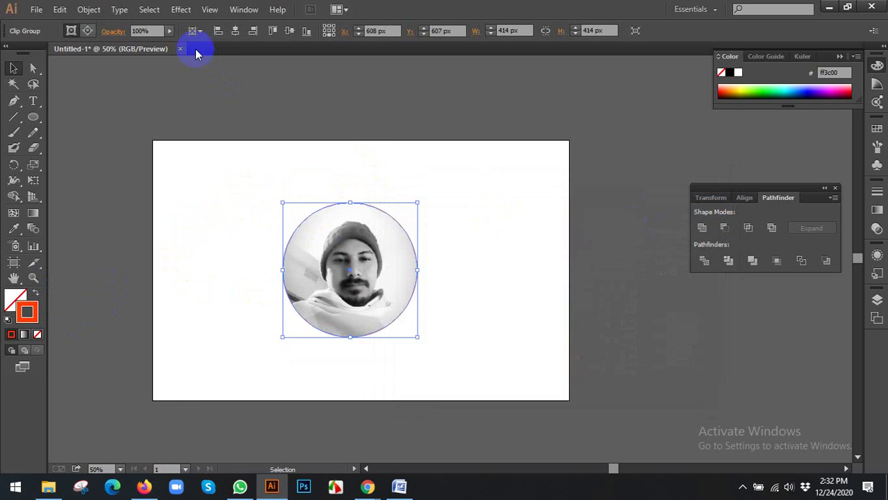
pyautogui.click(310, 92)
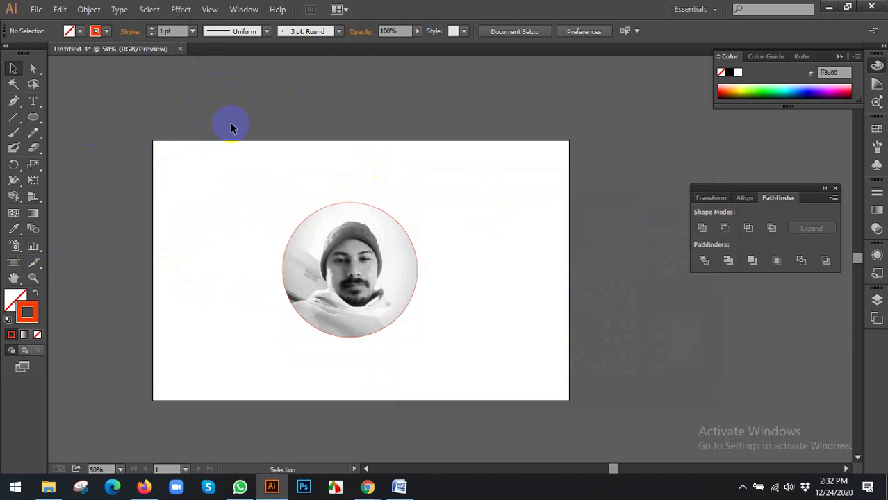
# - Set the clip group's stroke weight to 10 pt and deselect it
pyautogui.click(362, 255)
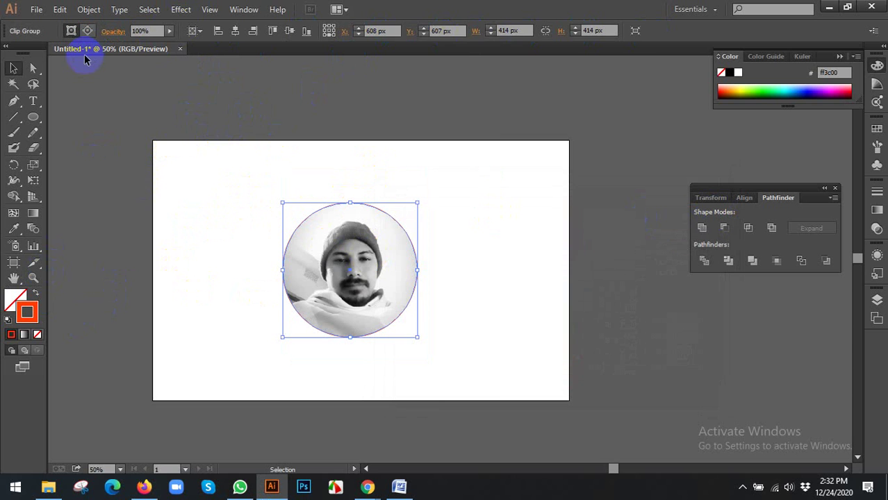
pyautogui.click(514, 30)
pyautogui.click(236, 9)
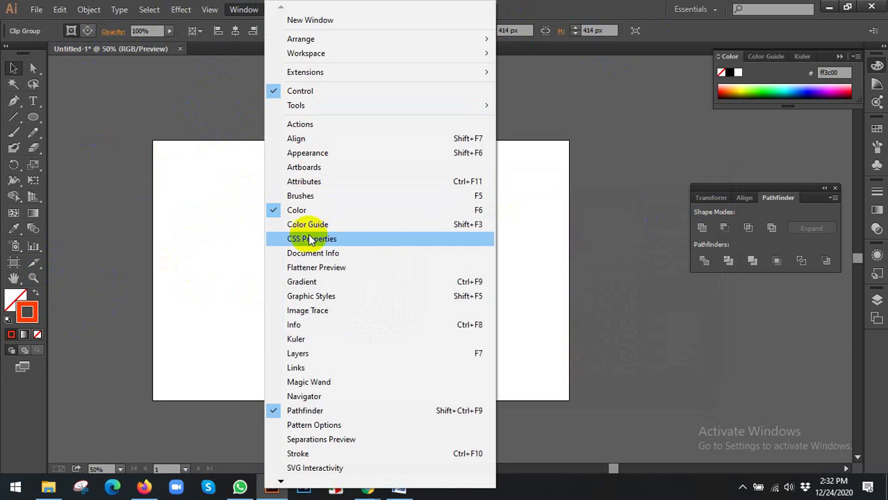
pyautogui.click(295, 451)
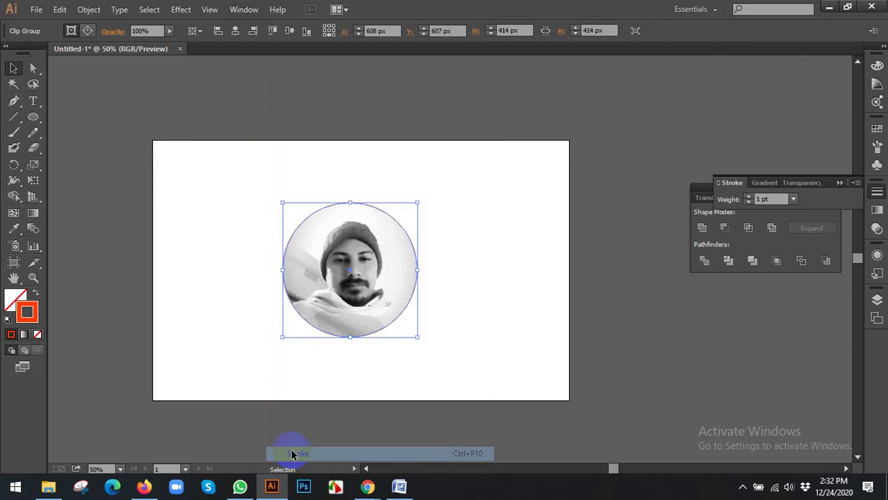
pyautogui.click(793, 199)
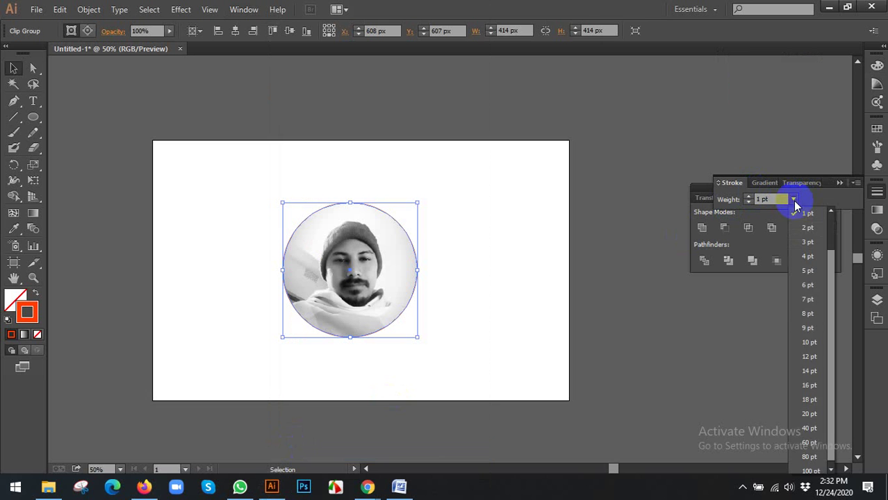
pyautogui.click(809, 343)
pyautogui.click(592, 282)
# - Move the circular clip group on the artboard to about X 640 px, Y 539 px
pyautogui.scroll(-1, 500, 247)
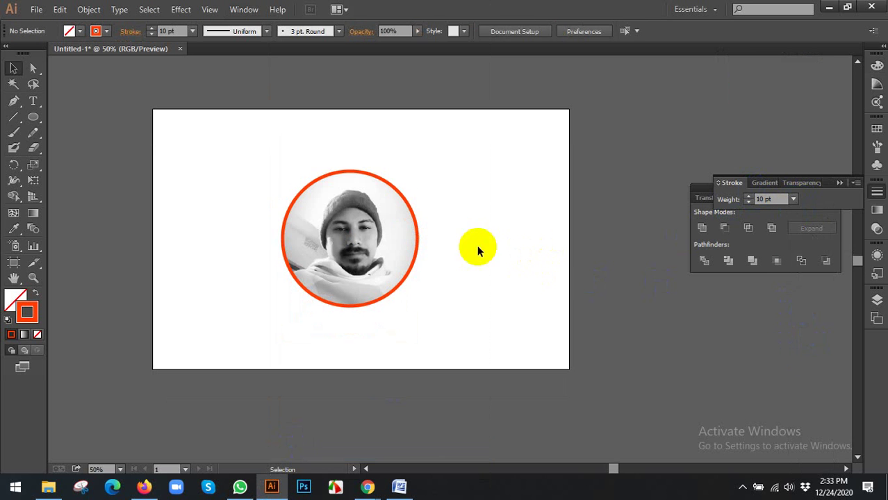
pyautogui.moveTo(326, 228); pyautogui.dragTo(282, 231)
pyautogui.moveTo(259, 193); pyautogui.dragTo(328, 200)
# - Release the clipping mask, try moving the photo away from the circle, and undo that move
pyautogui.rightClick(327, 202)
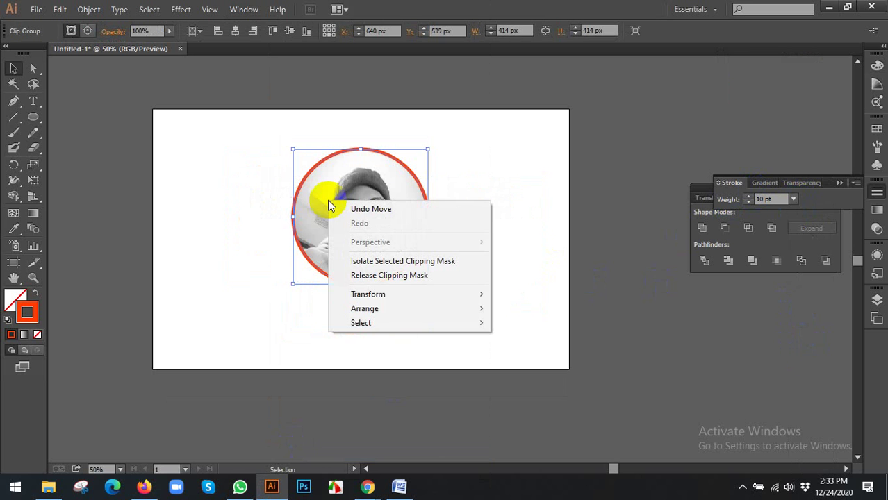
pyautogui.click(376, 275)
pyautogui.click(530, 274)
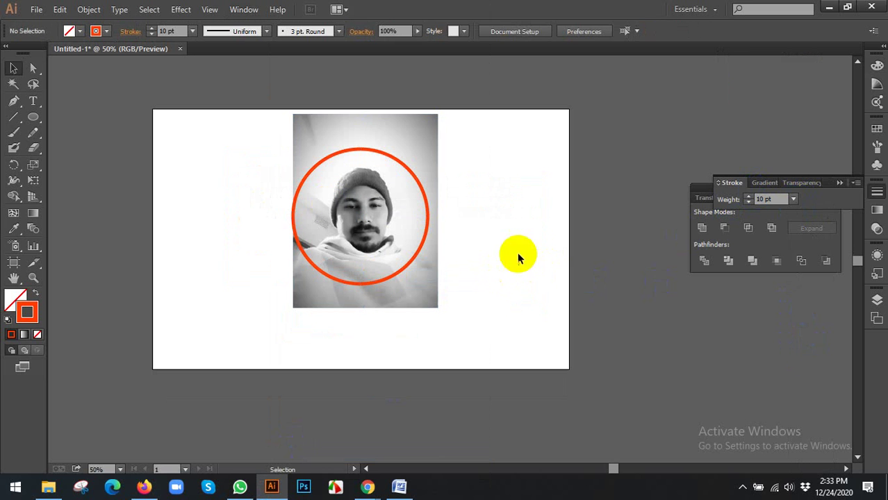
pyautogui.moveTo(391, 205); pyautogui.dragTo(535, 237)
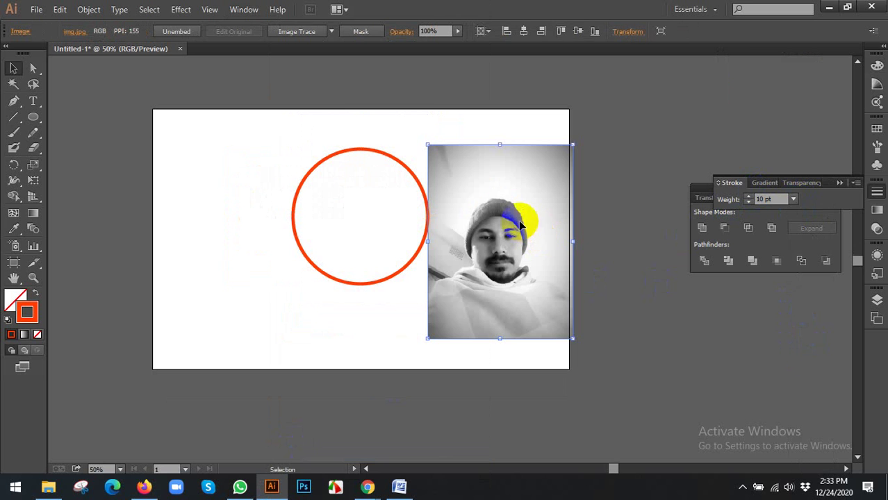
pyautogui.hotkey('ctrl', 'z')
# - Remove the orange-red stroke from the circle over the photo and deselect it
pyautogui.click(372, 147)
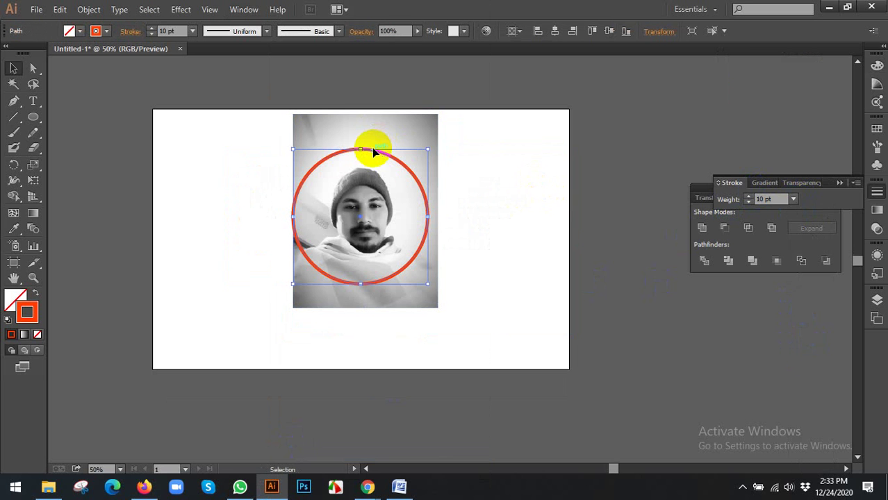
pyautogui.click(36, 335)
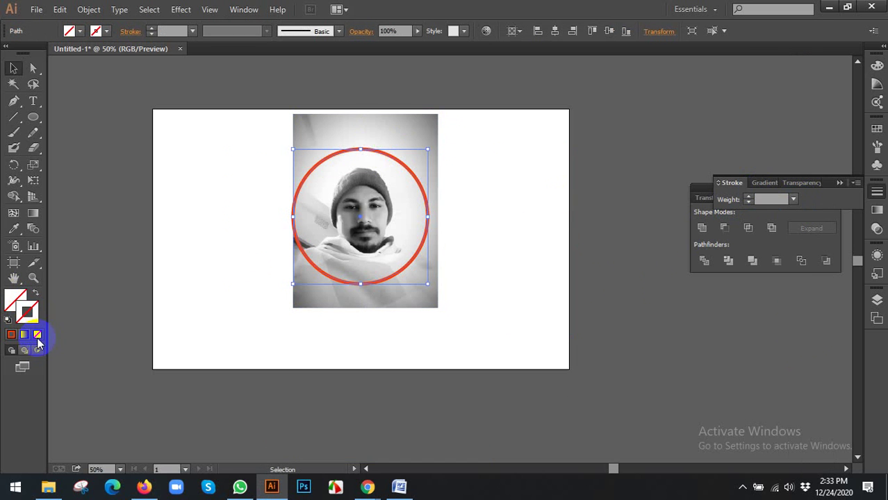
pyautogui.click(149, 267)
# - Move the unpainted circle off the photo and undo the move
pyautogui.click(320, 167)
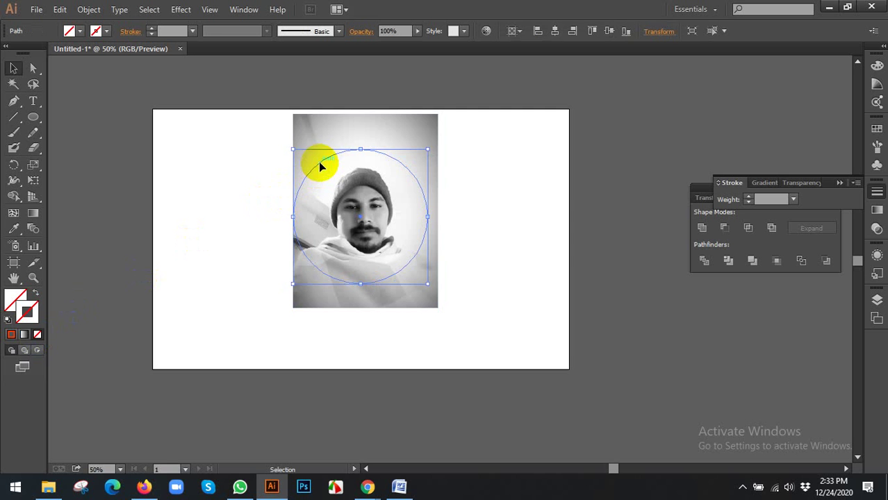
pyautogui.moveTo(415, 179); pyautogui.dragTo(719, 152)
pyautogui.click(647, 300)
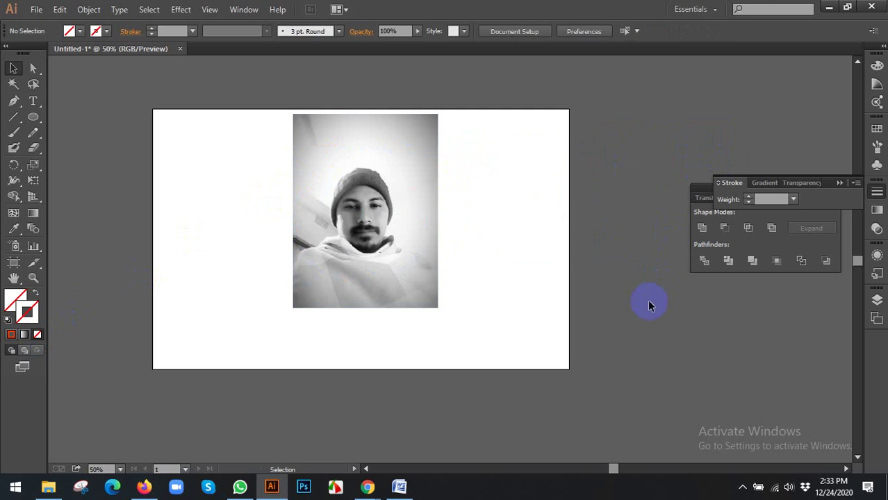
pyautogui.hotkey('ctrl', 'z')
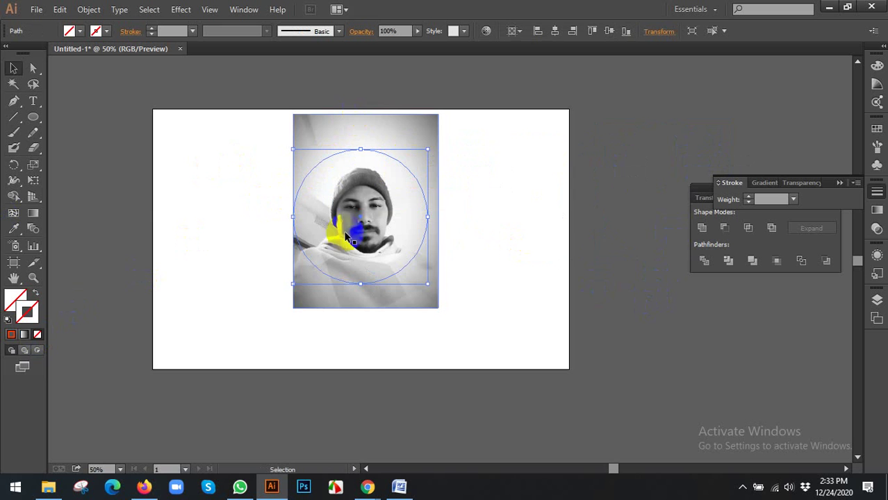
# - Use the Eyedropper to fill the circle with white and finally with the dark grey of the workspace
pyautogui.click(16, 230)
pyautogui.click(224, 179)
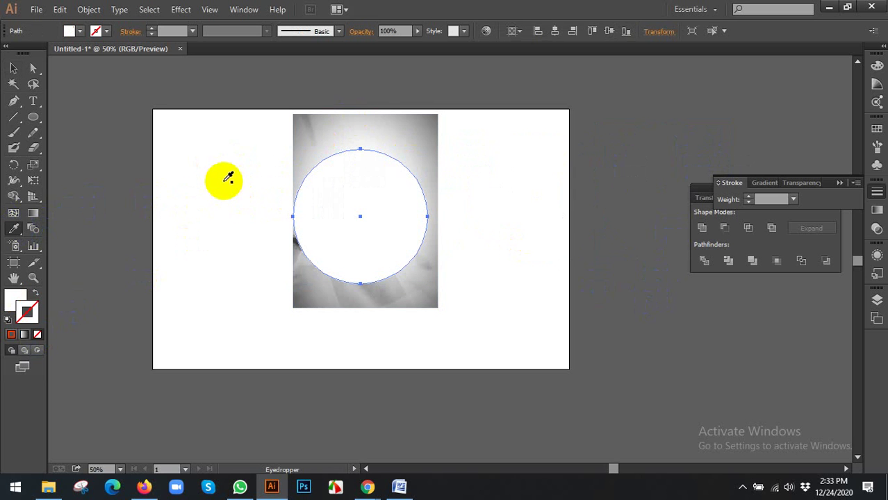
pyautogui.click(89, 61)
pyautogui.click(14, 68)
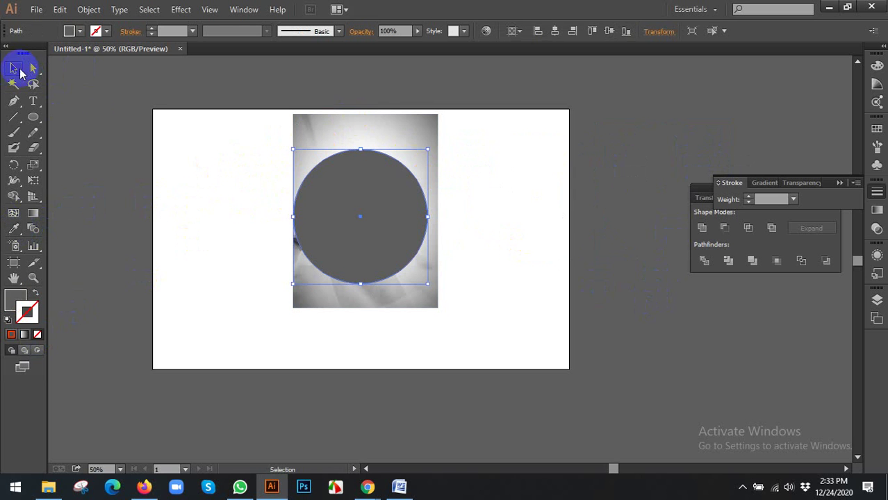
# - Make a clipping mask from the photo and the grey circle, inspect the cropped photo, and undo the mask
pyautogui.moveTo(266, 191); pyautogui.dragTo(390, 207)
pyautogui.rightClick(403, 201)
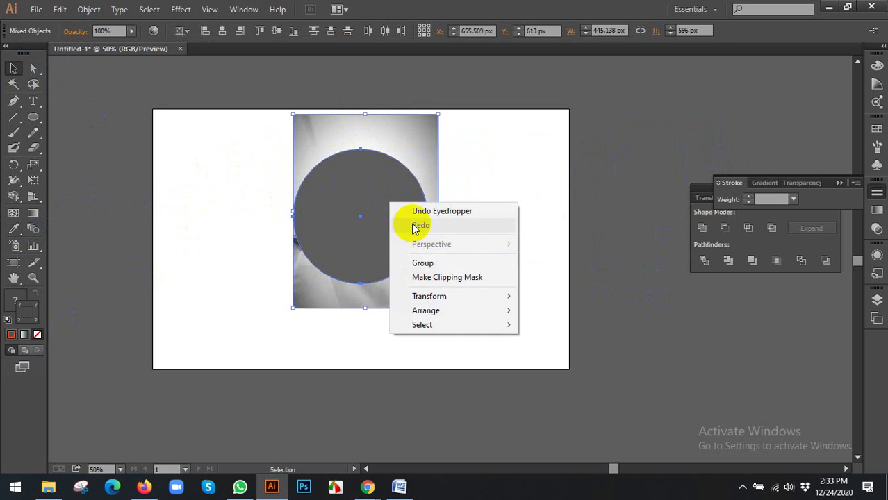
pyautogui.click(434, 278)
pyautogui.click(533, 235)
pyautogui.scroll(1, 535, 235)
pyautogui.click(358, 237)
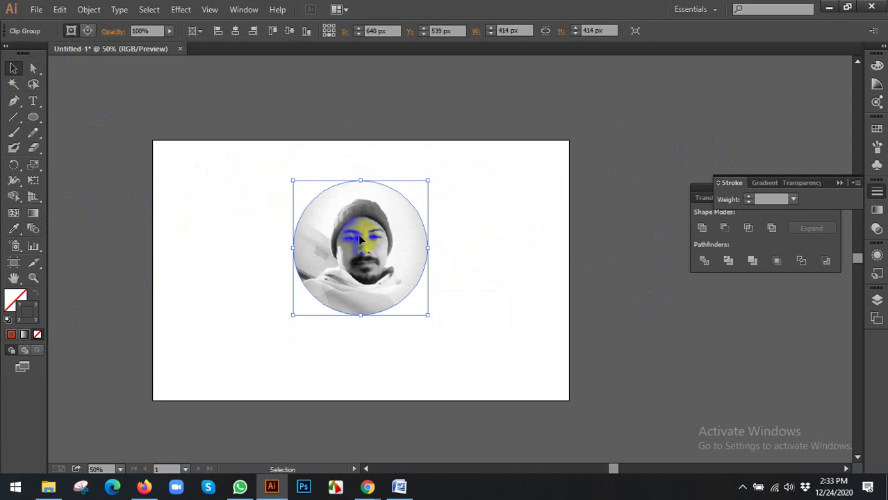
pyautogui.hotkey('ctrl', 'z')
# - Move the grey circle sideways over the photo and undo the move
pyautogui.click(498, 209)
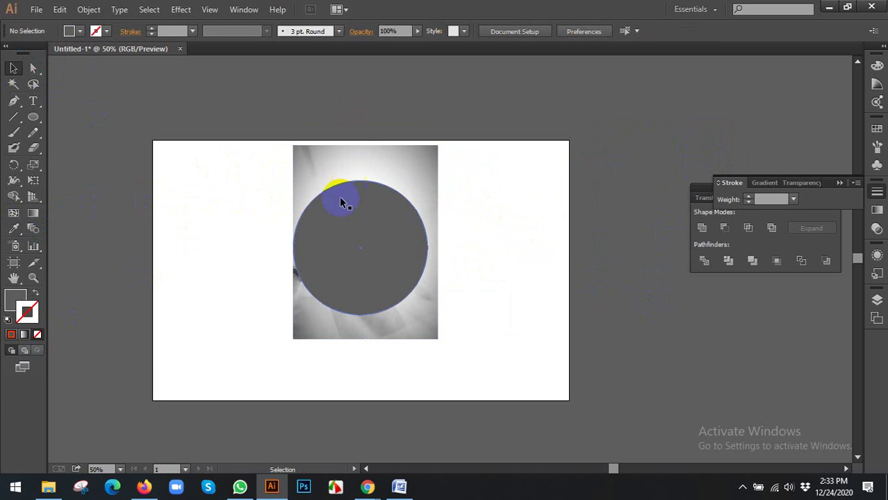
pyautogui.click(329, 208)
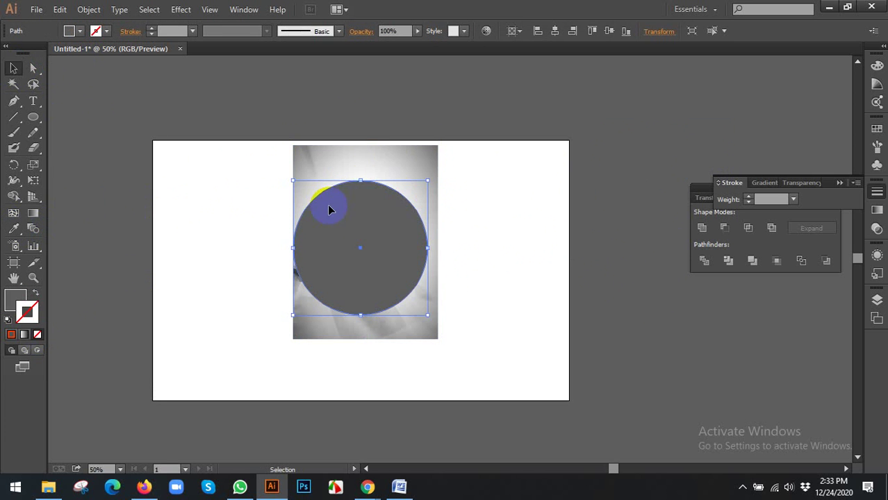
pyautogui.moveTo(340, 215); pyautogui.dragTo(418, 215)
pyautogui.hotkey('ctrl', 'z')
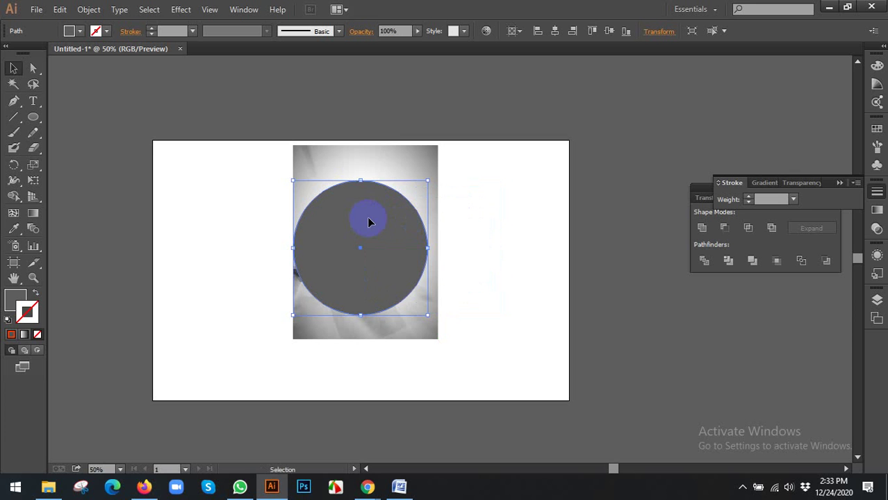
# - Select the grey circle together with the photo beneath it and make a clipping mask from them
pyautogui.press('a')
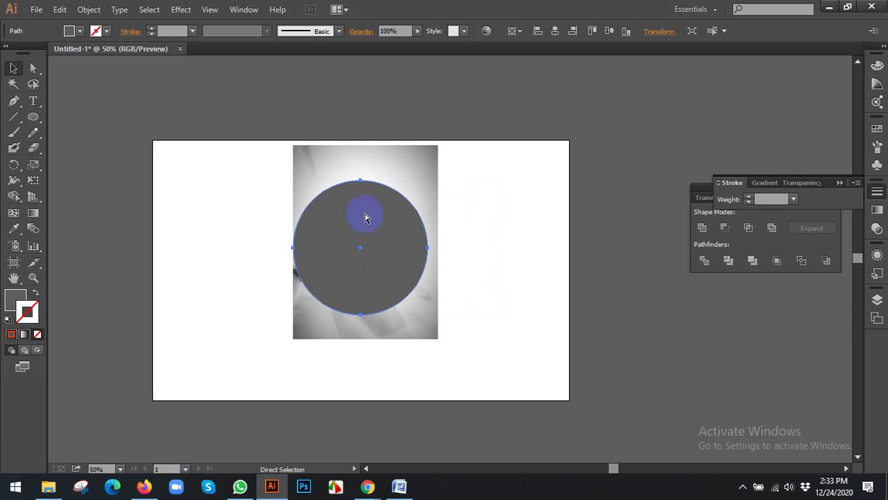
pyautogui.press('v')
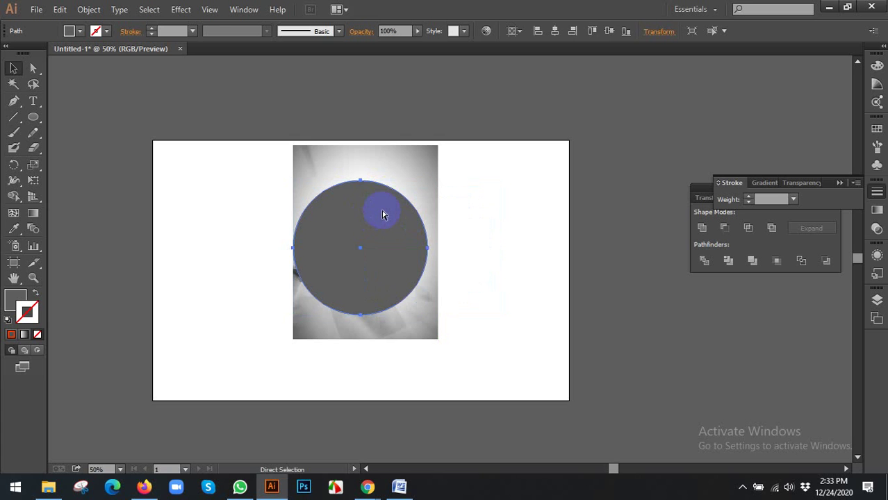
pyautogui.hotkey('ctrl', 'shift', 'a')
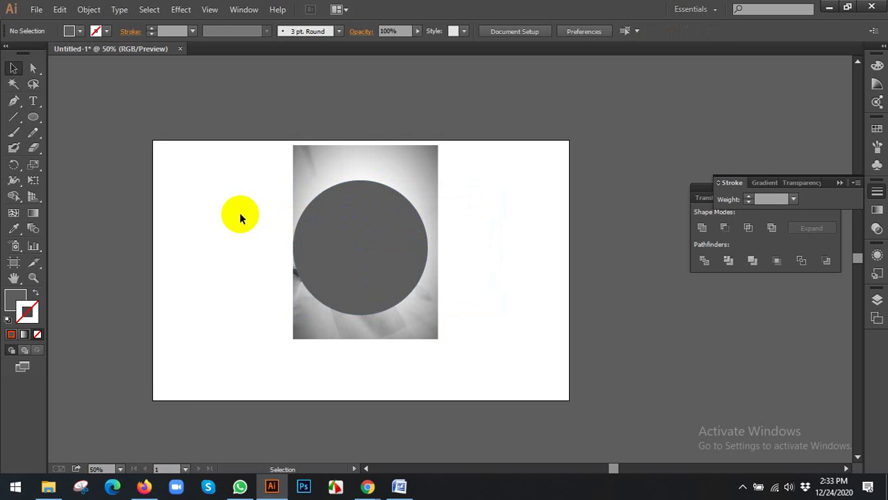
pyautogui.moveTo(230, 202); pyautogui.dragTo(369, 217)
pyautogui.rightClick(396, 224)
pyautogui.click(440, 296)
pyautogui.click(496, 241)
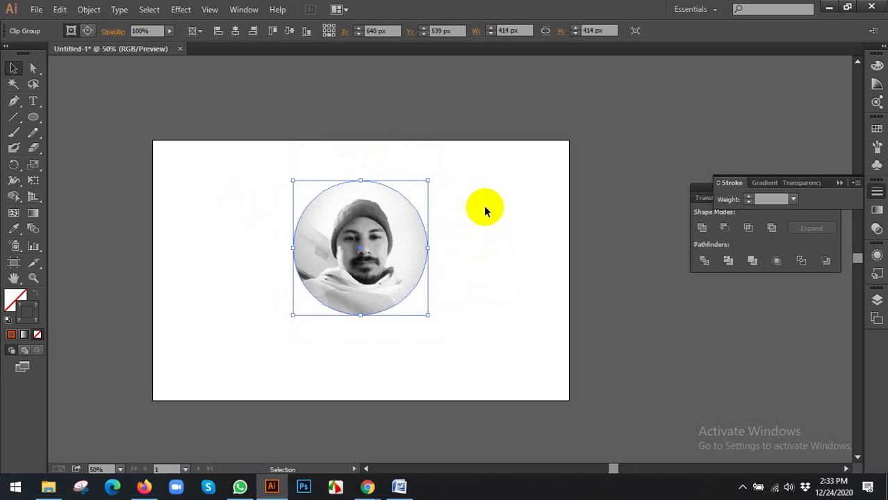
# - Place a dark grey copy of the circle exactly in front of the circular cropped photo and select it
pyautogui.click(486, 208)
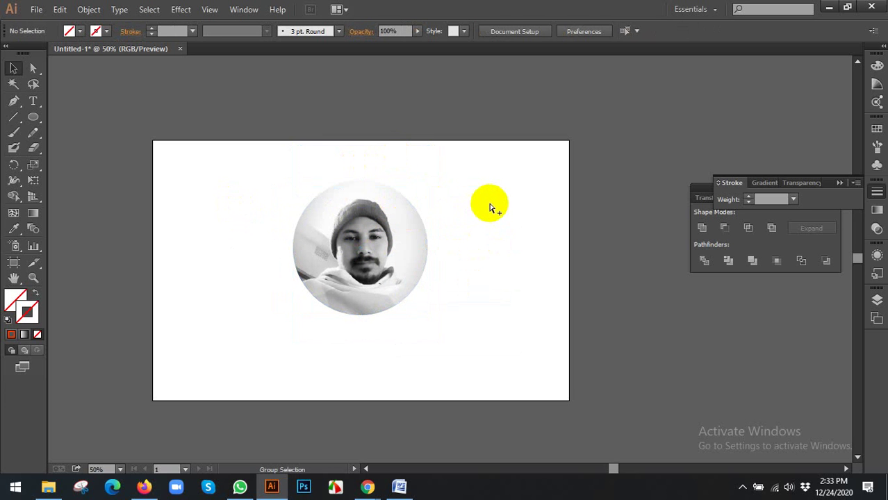
pyautogui.hotkey('ctrl', 'alt', 'z')
pyautogui.hotkey('ctrl', 'alt', 'z')
pyautogui.hotkey('ctrl', 'alt', 'z')
pyautogui.click(491, 207)
pyautogui.click(320, 216)
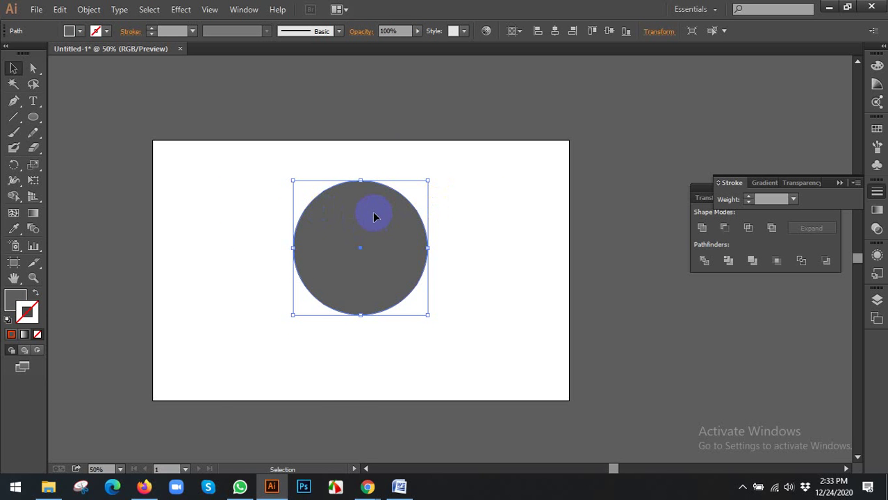
# - Switch to the Google Meet call in Chrome, look through its participant list, and return to Illustrator
pyautogui.moveTo(365, 482)
pyautogui.click(331, 439)
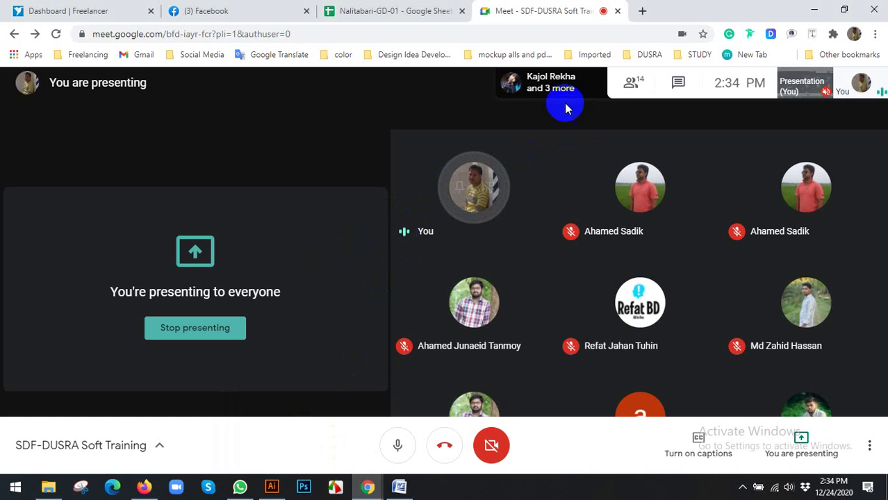
pyautogui.click(636, 85)
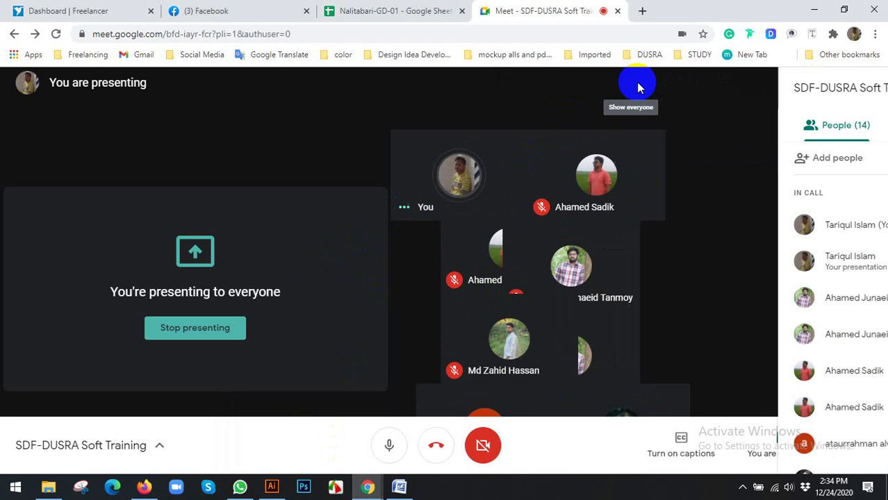
pyautogui.scroll(-3, 771, 264)
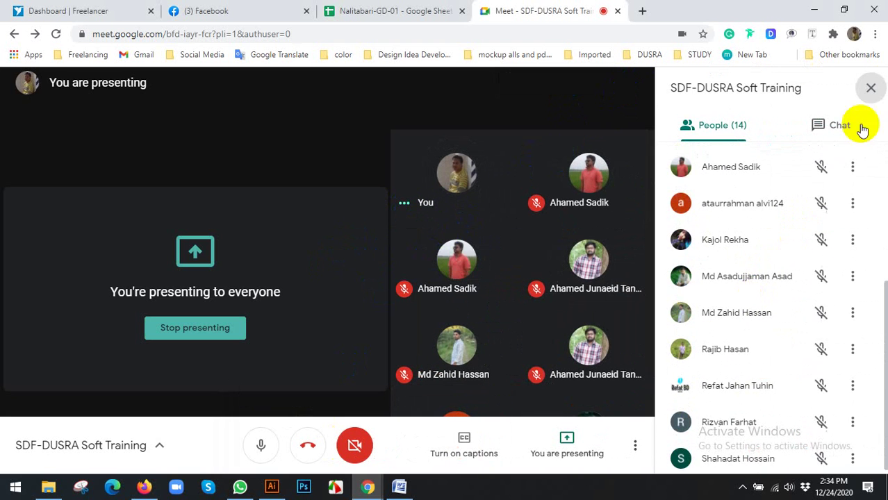
pyautogui.click(872, 88)
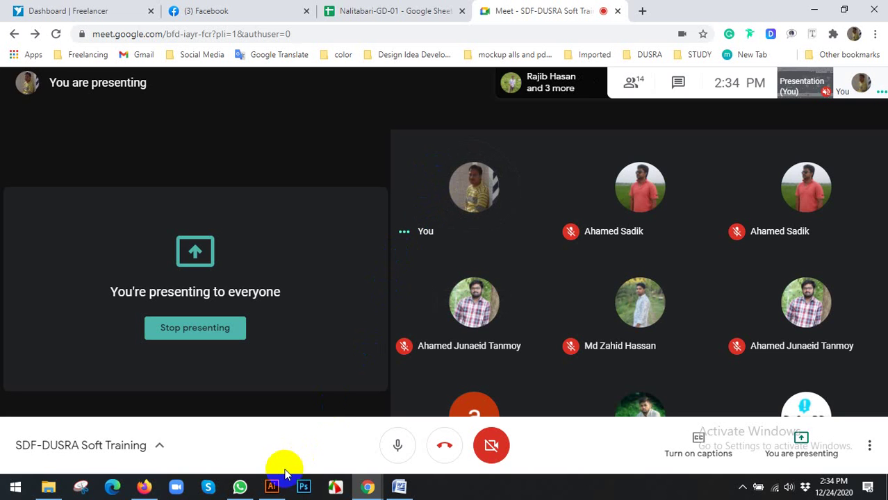
pyautogui.click(271, 487)
# - Fill the circle in front of the cropped photo with red-orange d13100
pyautogui.moveTo(369, 286); pyautogui.dragTo(398, 243)
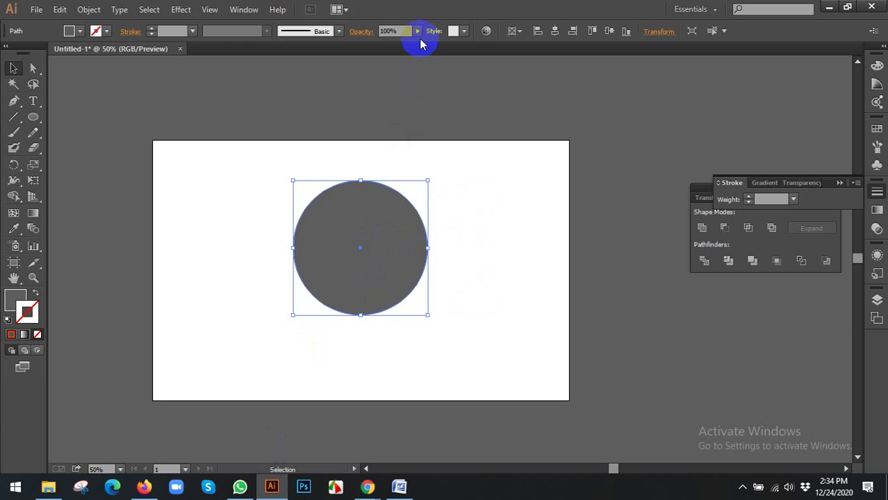
pyautogui.click(417, 31)
pyautogui.moveTo(397, 43); pyautogui.dragTo(426, 43)
pyautogui.doubleClick(20, 304)
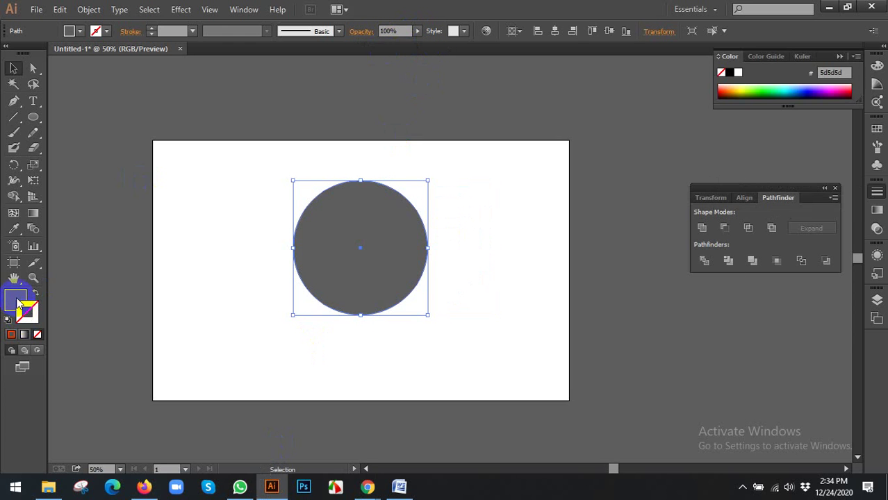
pyautogui.moveTo(519, 242); pyautogui.dragTo(559, 243)
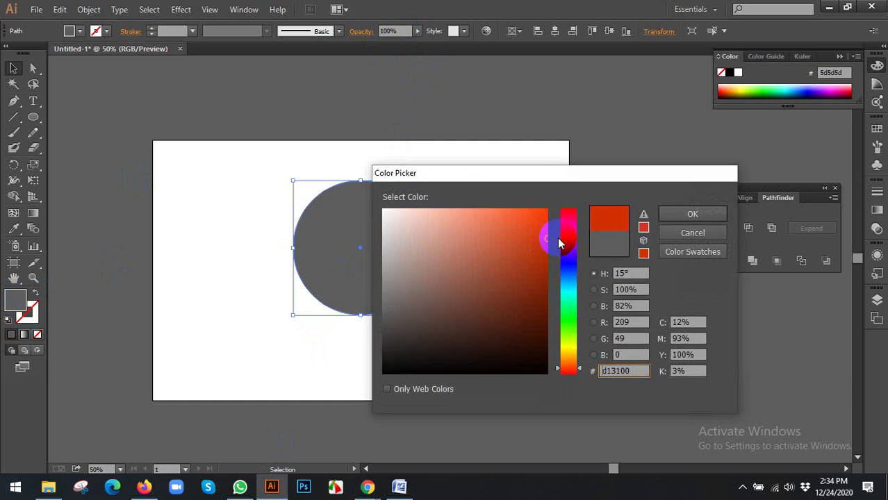
pyautogui.click(707, 214)
# - Try the Multiply and Screen blend modes on the red circle over the cropped photo
pyautogui.click(364, 34)
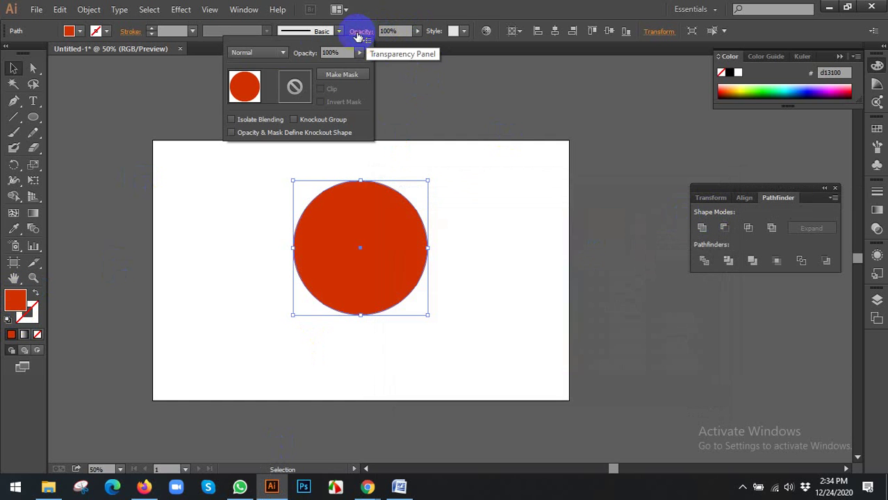
pyautogui.click(257, 52)
pyautogui.click(248, 96)
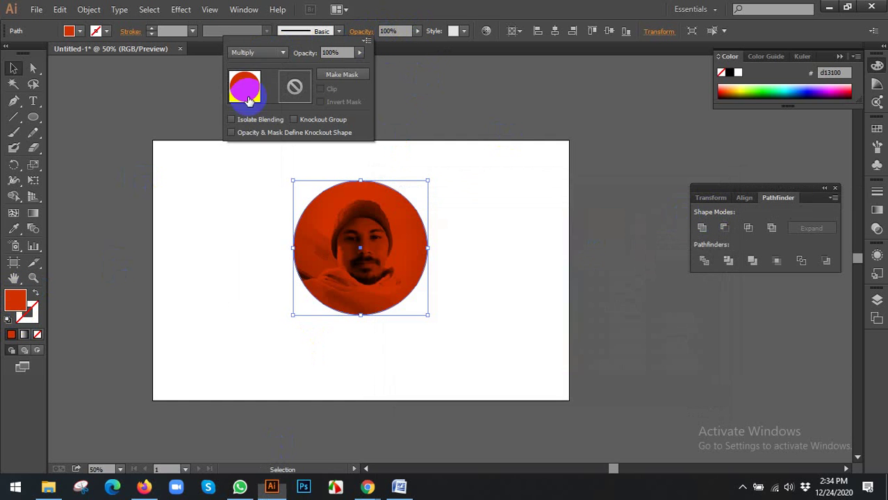
pyautogui.click(257, 54)
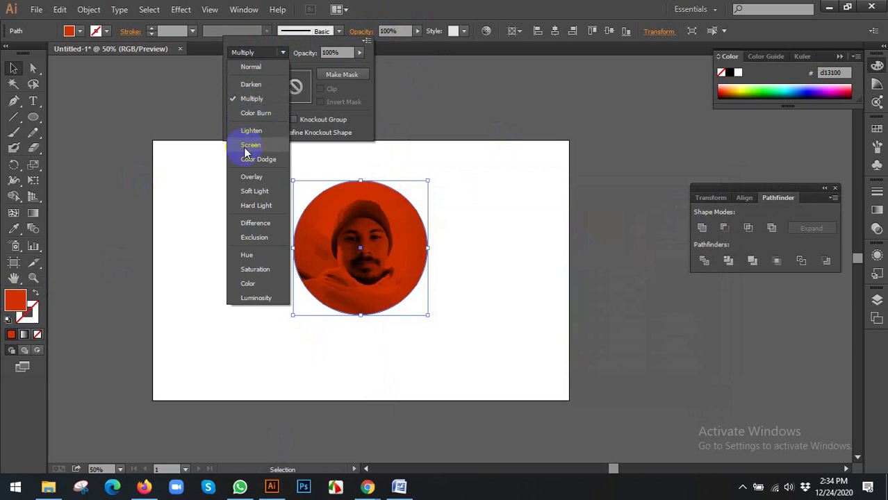
pyautogui.click(250, 145)
pyautogui.click(257, 52)
pyautogui.click(250, 145)
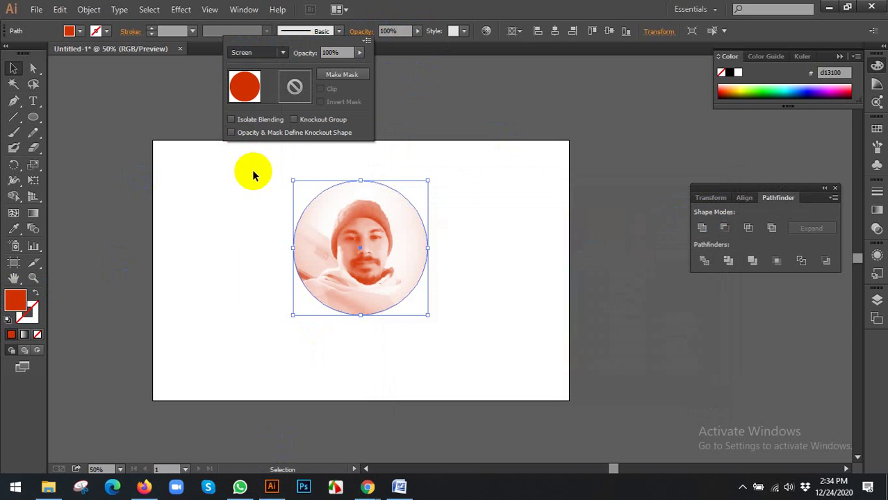
# - Try the Overlay and Hue blend modes on the red circle, and finish with Multiply
pyautogui.click(265, 55)
pyautogui.click(254, 194)
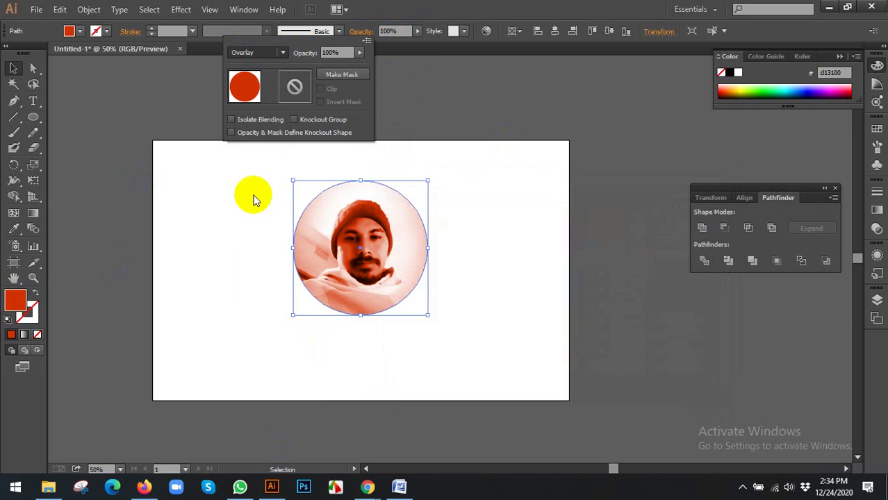
pyautogui.click(255, 55)
pyautogui.click(247, 255)
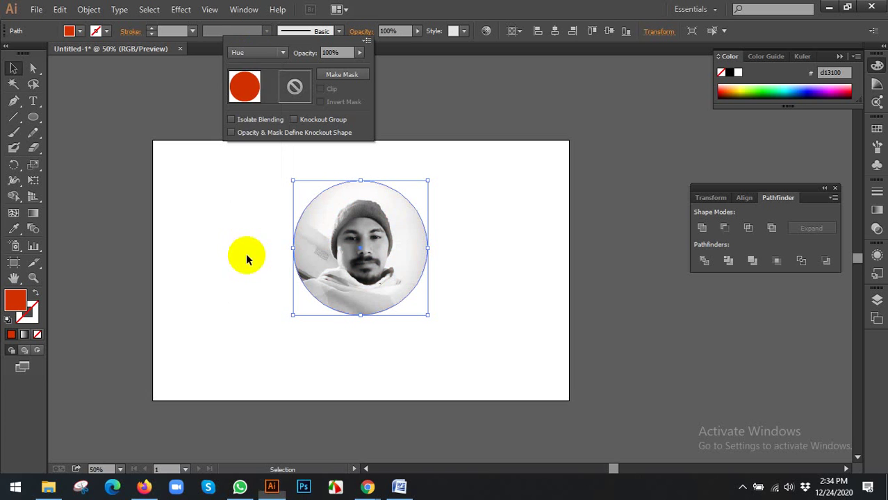
pyautogui.click(262, 55)
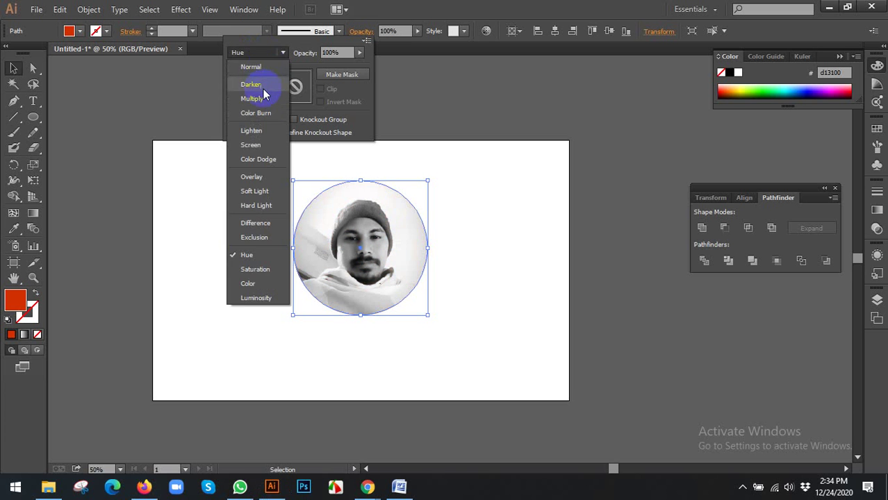
pyautogui.click(264, 93)
# - Lower the red circle's opacity to 31%
pyautogui.click(417, 32)
pyautogui.click(417, 33)
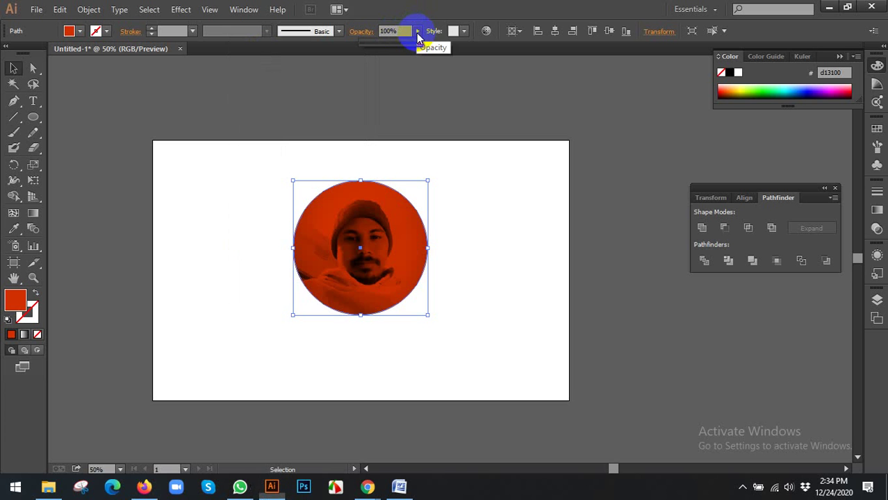
pyautogui.moveTo(419, 43); pyautogui.dragTo(379, 48)
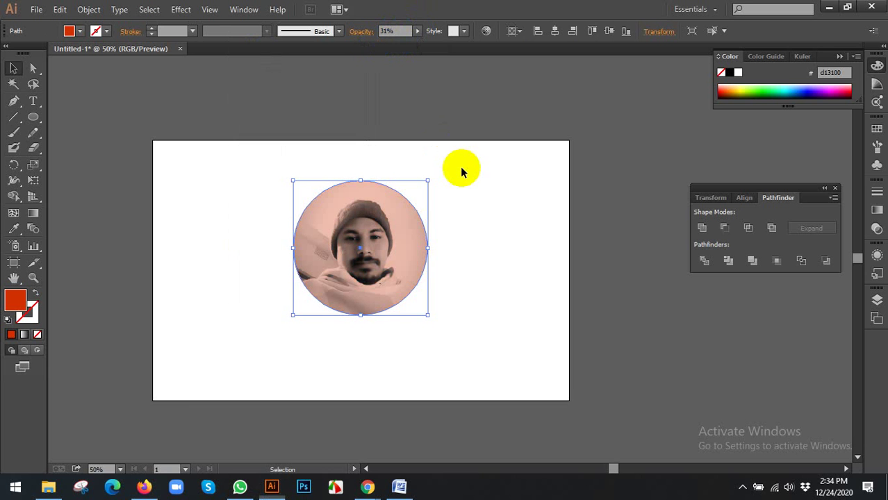
# - Move the translucent red circle off the cropped photo and delete it
pyautogui.click(490, 204)
pyautogui.moveTo(356, 218); pyautogui.dragTo(521, 251)
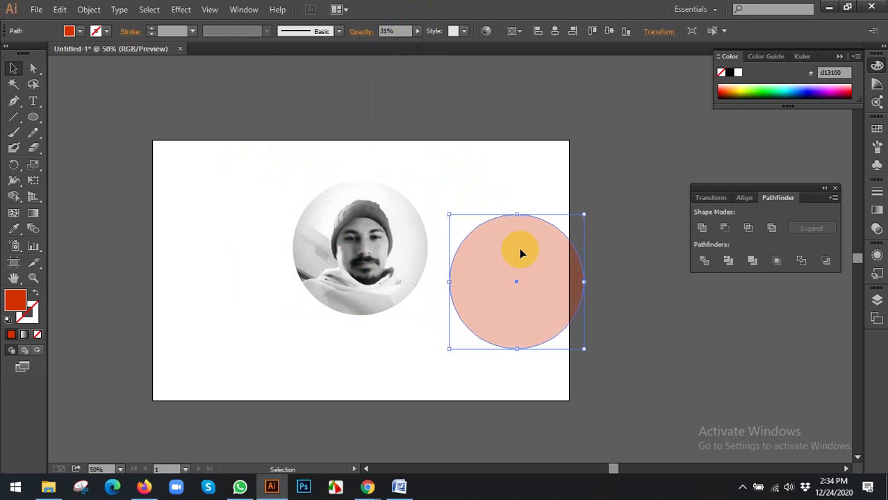
pyautogui.press('Delete')
# - Release the clipping mask on the cropped photo and deselect everything
pyautogui.click(406, 252)
pyautogui.rightClick(410, 252)
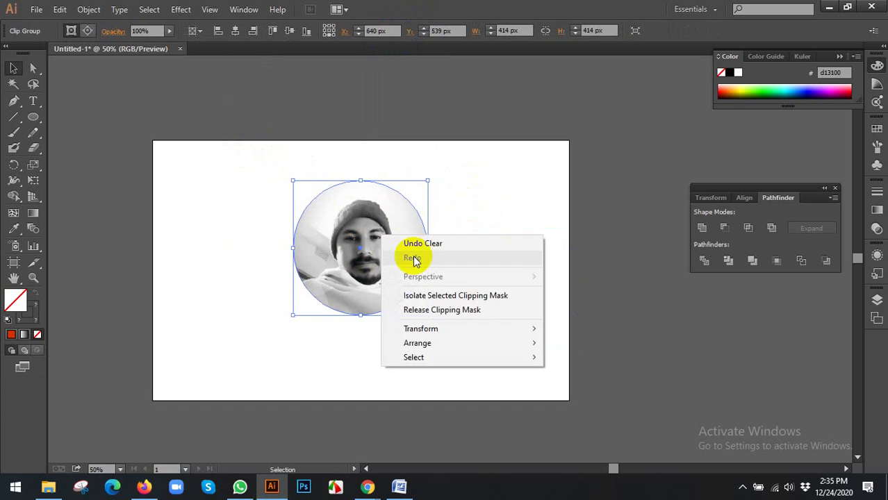
pyautogui.click(440, 309)
pyautogui.click(502, 240)
# - Select the unfilled circle path over the photo and fill it with the workspace's dark grey using the Eyedropper
pyautogui.click(346, 179)
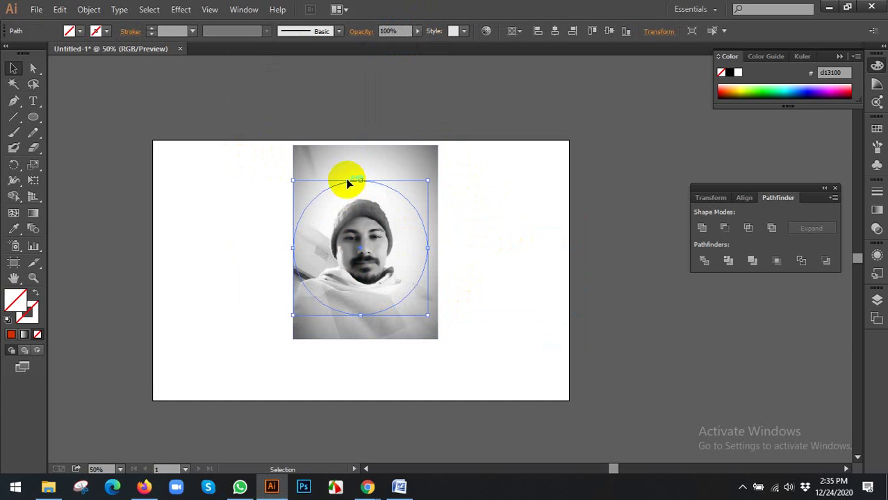
pyautogui.click(12, 230)
pyautogui.click(453, 104)
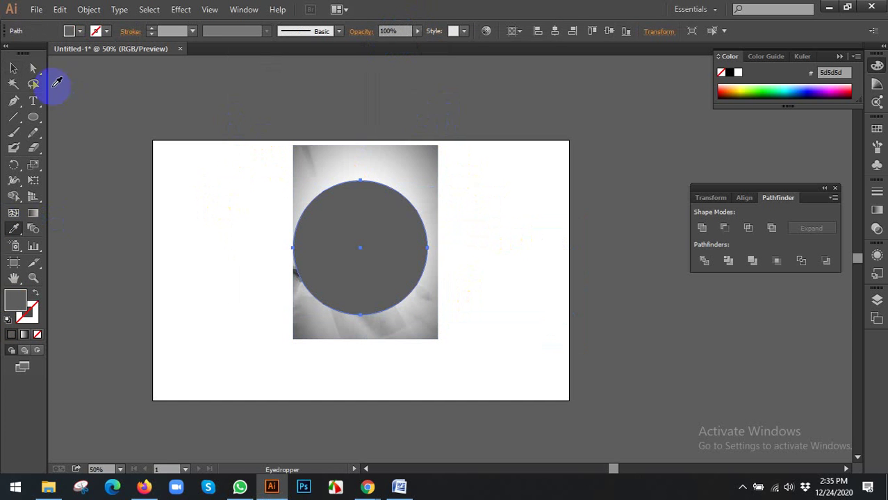
pyautogui.click(13, 67)
pyautogui.click(226, 163)
# - Move the photo out from under the grey circle to the empty area off the artboard's lower-left side
pyautogui.click(355, 246)
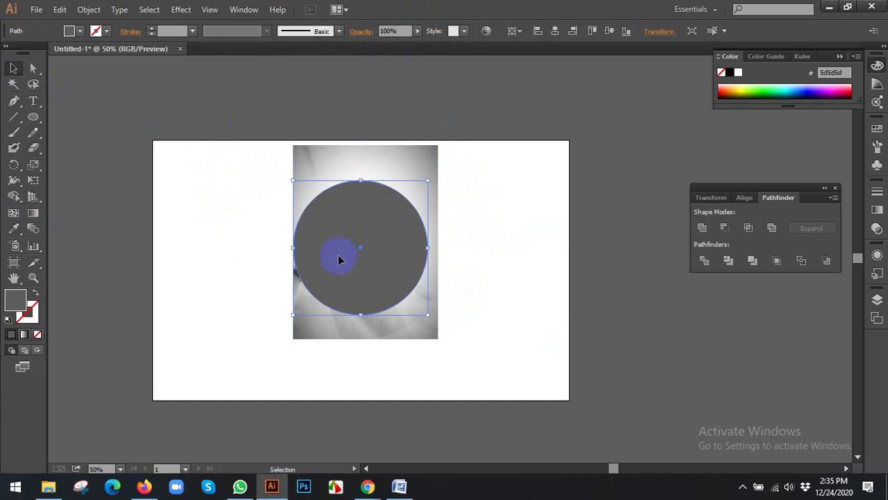
pyautogui.scroll(2, 382, 275)
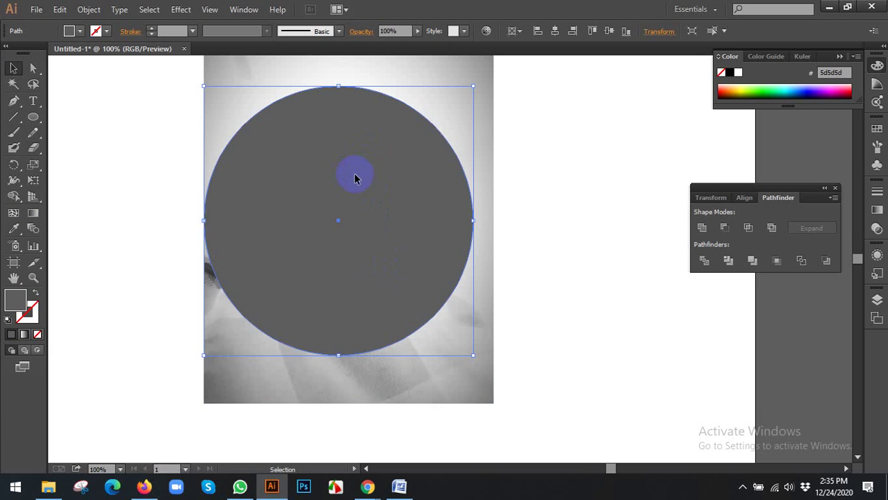
pyautogui.scroll(-2, 364, 177)
pyautogui.scroll(-1, 371, 118)
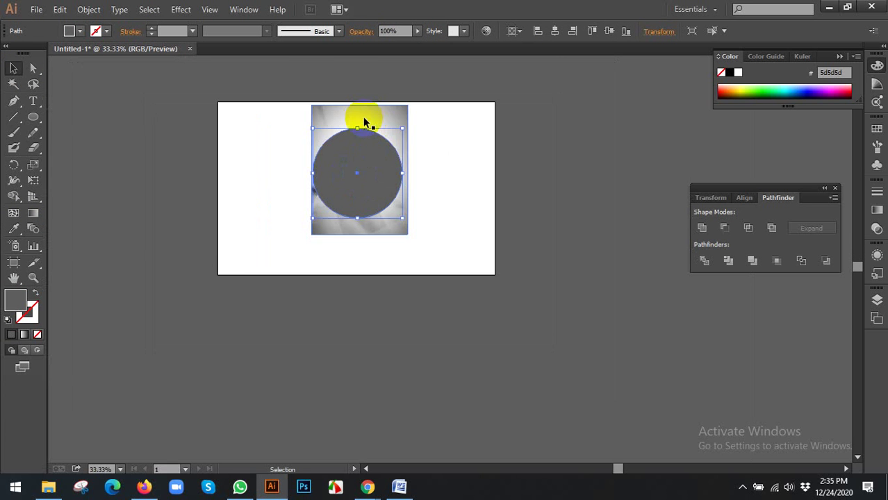
pyautogui.moveTo(365, 123); pyautogui.dragTo(163, 243)
# - Duplicate the grey circle in place and enlarge one copy slightly about its centre to surround the other
pyautogui.click(353, 179)
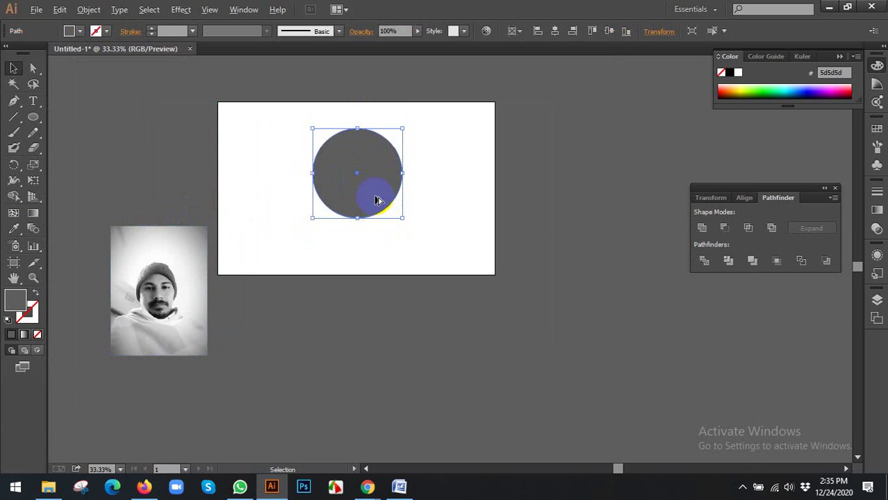
pyautogui.scroll(1, 376, 200)
pyautogui.moveTo(377, 188); pyautogui.dragTo(341, 185)
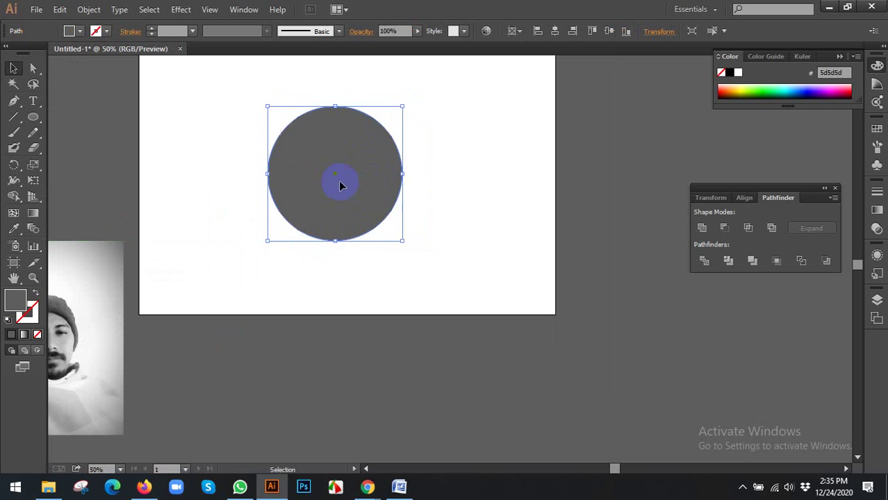
pyautogui.press('a')
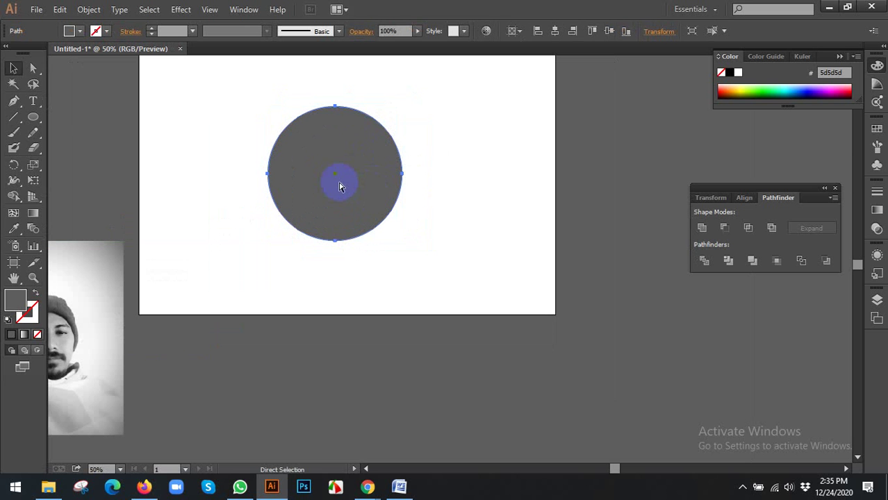
pyautogui.press('v')
pyautogui.moveTo(403, 242); pyautogui.dragTo(417, 248)
# - Divide the two concentric grey circles with Pathfinder and ungroup the resulting shapes
pyautogui.keyDown('shift'); pyautogui.click(331, 223); pyautogui.keyUp('shift')
pyautogui.click(705, 260)
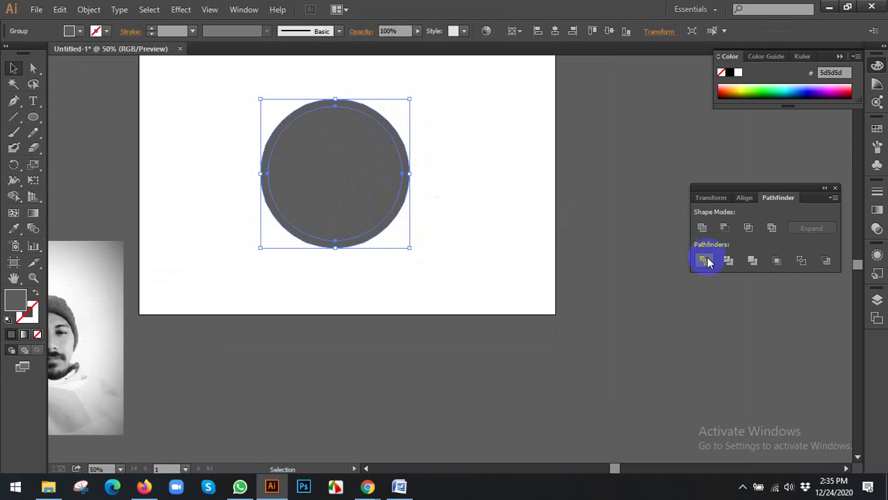
pyautogui.click(585, 212)
pyautogui.click(307, 139)
pyautogui.rightClick(307, 137)
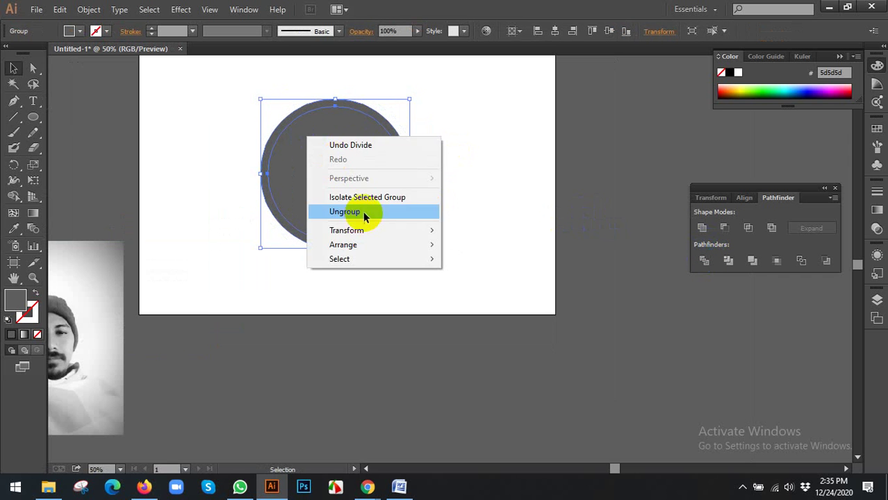
pyautogui.click(363, 211)
pyautogui.click(464, 186)
# - Shrink the inner grey circle slightly about its centre to leave a thin white gap inside the outer ring
pyautogui.click(321, 144)
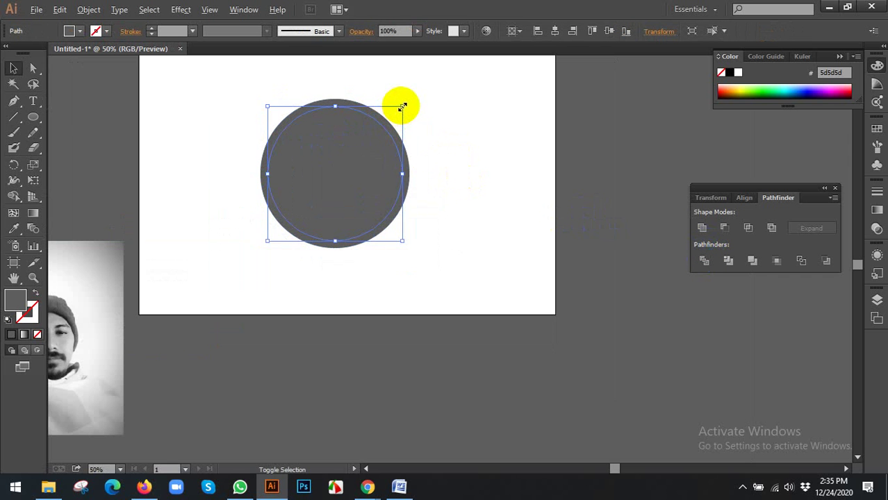
pyautogui.moveTo(402, 106); pyautogui.dragTo(401, 110)
pyautogui.click(451, 111)
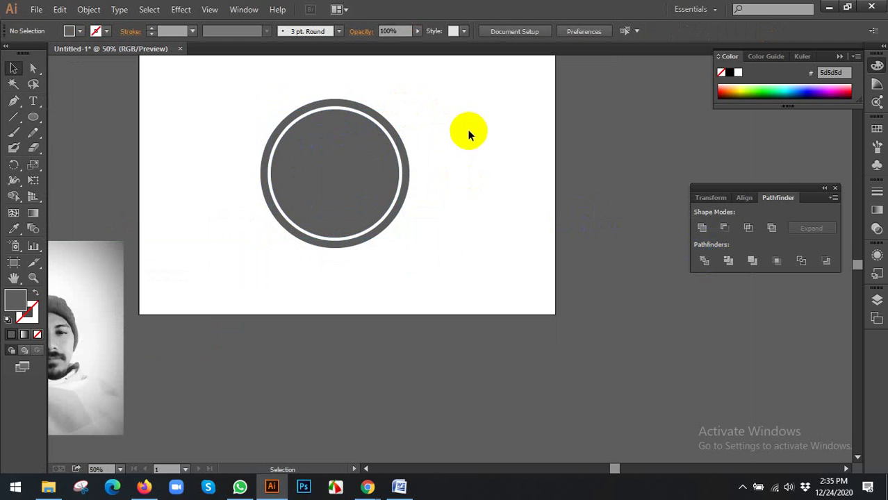
# - Shrink the inner grey circle further about its centre to leave a wide white band inside the outer ring
pyautogui.moveTo(452, 145); pyautogui.dragTo(489, 202)
pyautogui.scroll(2, 410, 214)
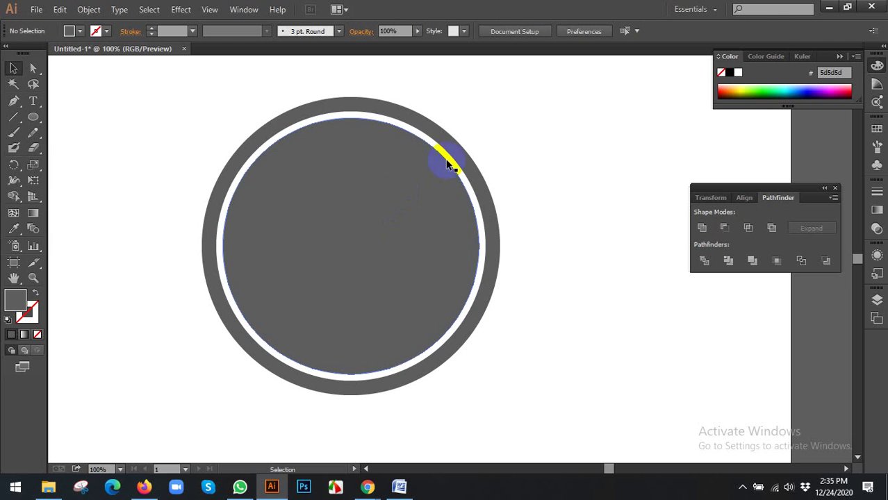
pyautogui.click(396, 186)
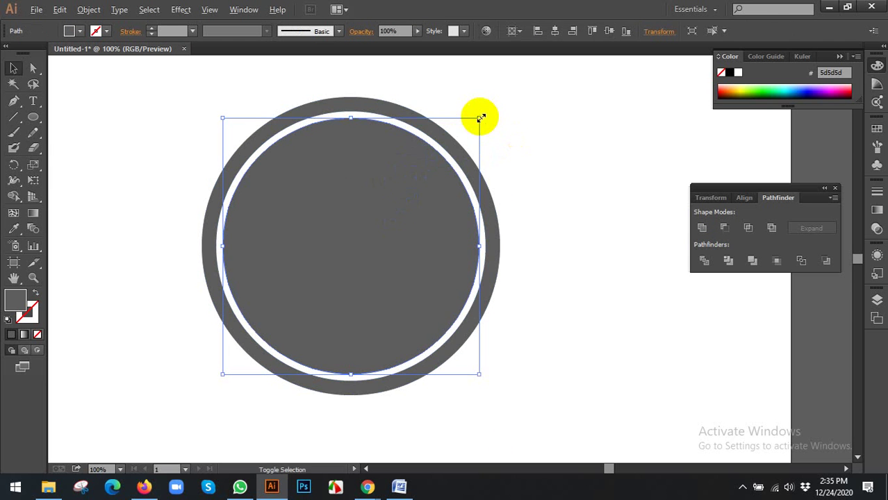
pyautogui.moveTo(481, 118); pyautogui.dragTo(440, 164)
pyautogui.scroll(-2, 398, 209)
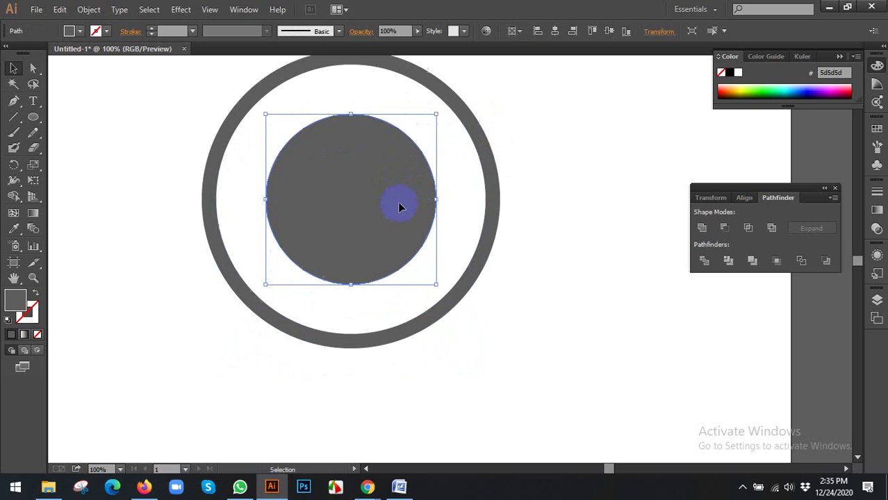
# - Duplicate the inner grey circle, enlarge one copy slightly about its centre behind the other, and fill it with pink #ff3faf
pyautogui.press('a')
pyautogui.press('v')
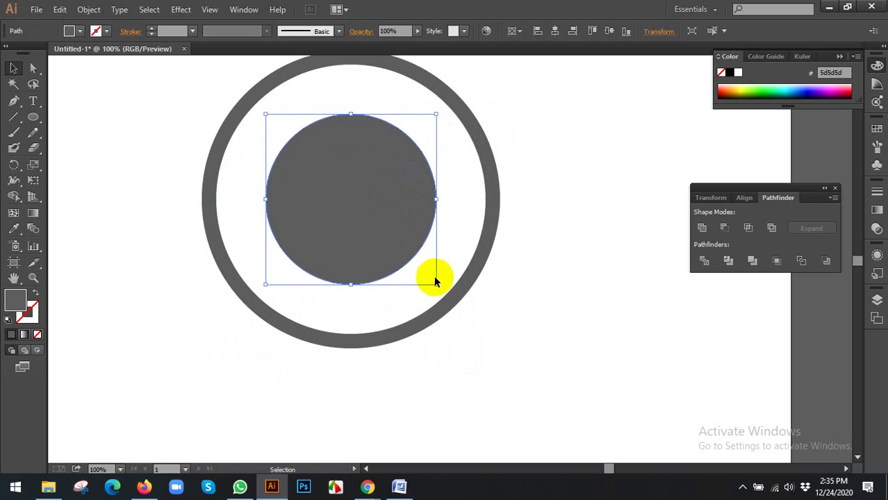
pyautogui.moveTo(436, 284); pyautogui.dragTo(455, 303)
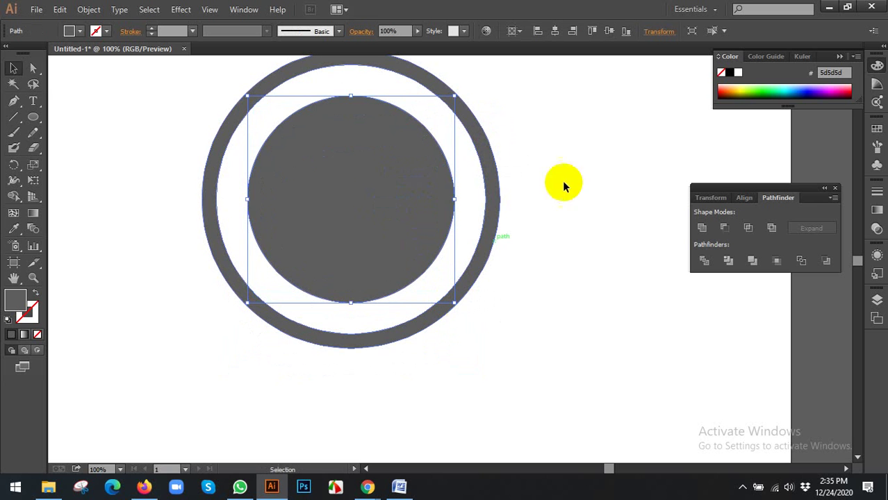
pyautogui.click(851, 89)
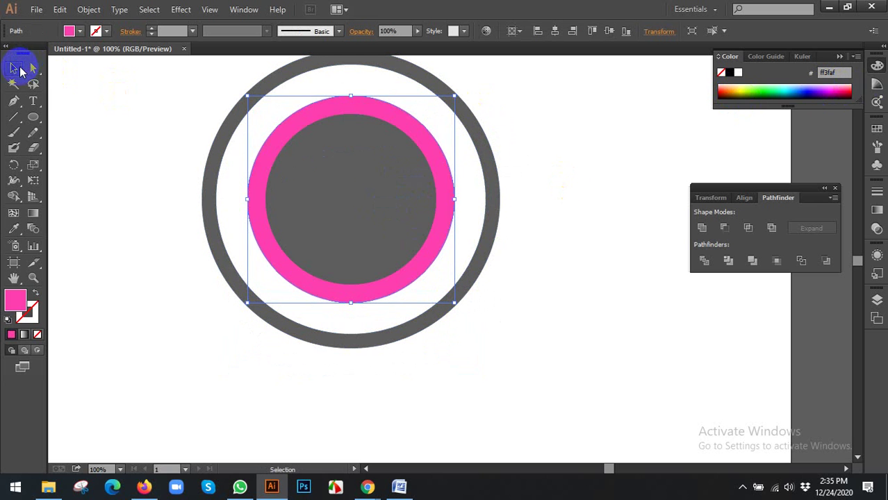
# - Duplicate the pink circle, enlarge the rear copy slightly about its centre, and fill it with blue #001fe9
pyautogui.click(525, 172)
pyautogui.press('a')
pyautogui.click(435, 152)
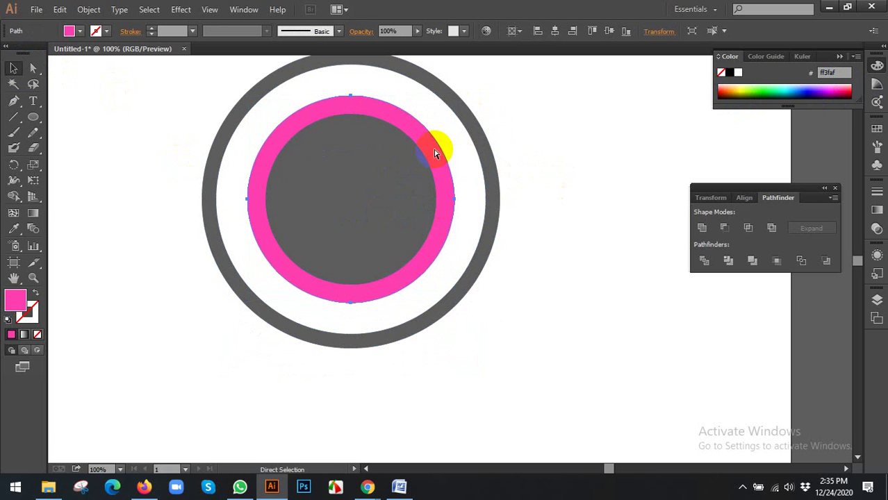
pyautogui.press('v')
pyautogui.moveTo(453, 302); pyautogui.dragTo(475, 323)
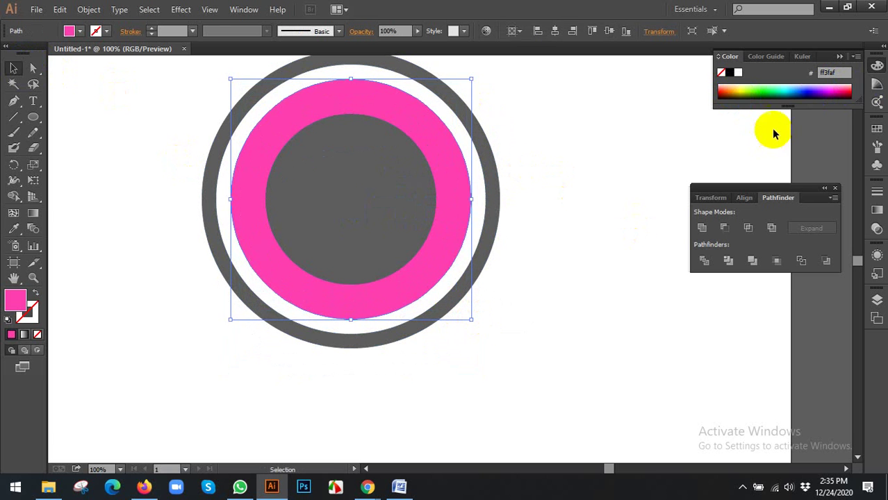
pyautogui.click(808, 85)
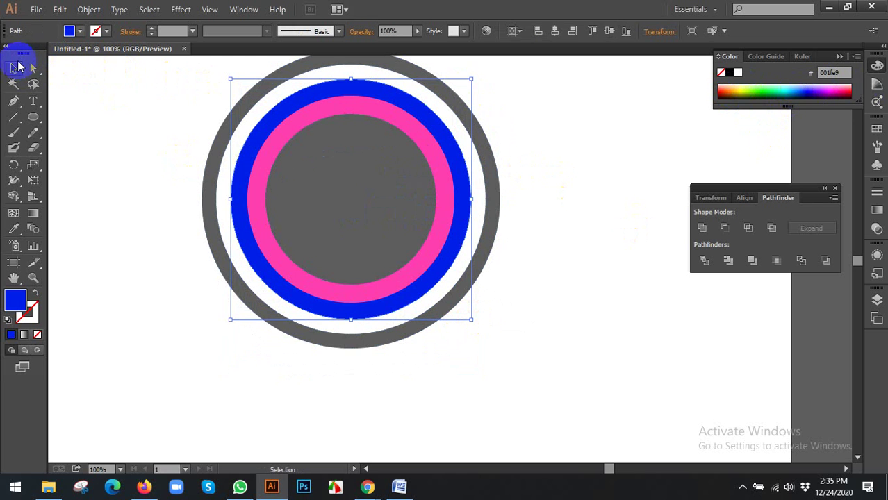
# - Enlarge the inner grey, pink and blue circles together slightly about their common centre, keeping them inside the outer grey ring
pyautogui.click(165, 154)
pyautogui.scroll(-1, 348, 139)
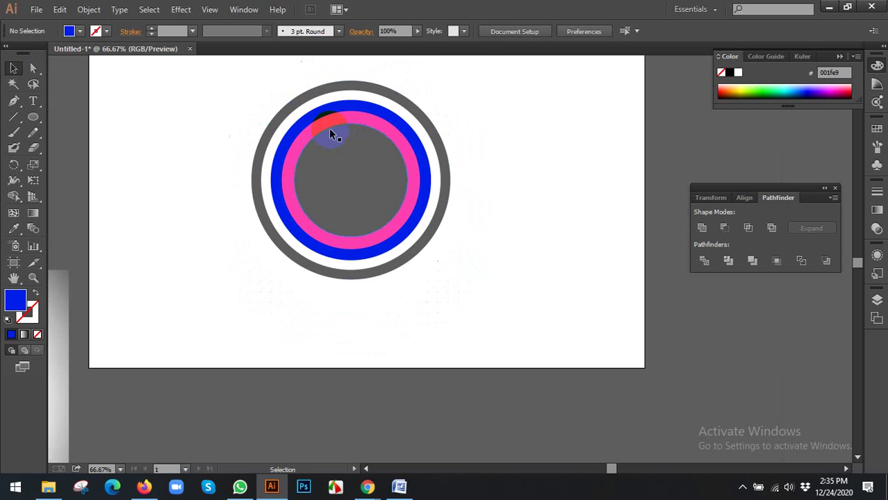
pyautogui.click(319, 133)
pyautogui.keyDown('shift'); pyautogui.click(325, 111); pyautogui.keyUp('shift')
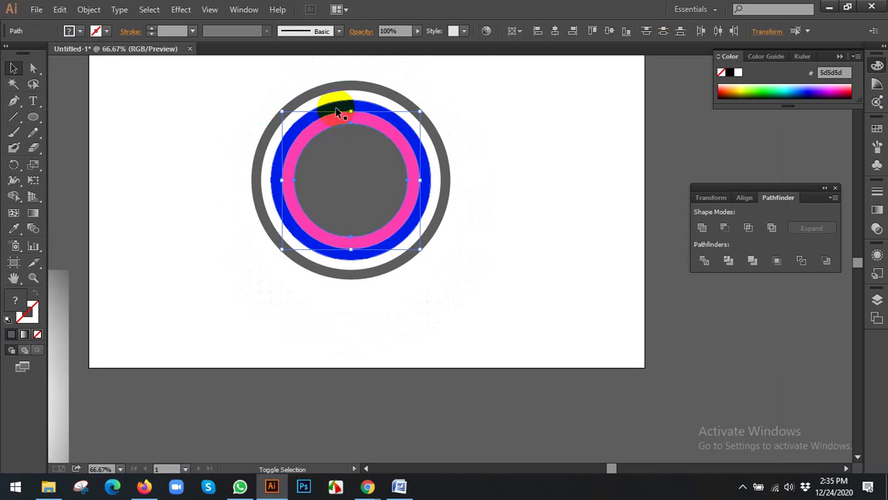
pyautogui.moveTo(432, 262); pyautogui.dragTo(442, 262)
pyautogui.click(511, 232)
pyautogui.scroll(1, 457, 149)
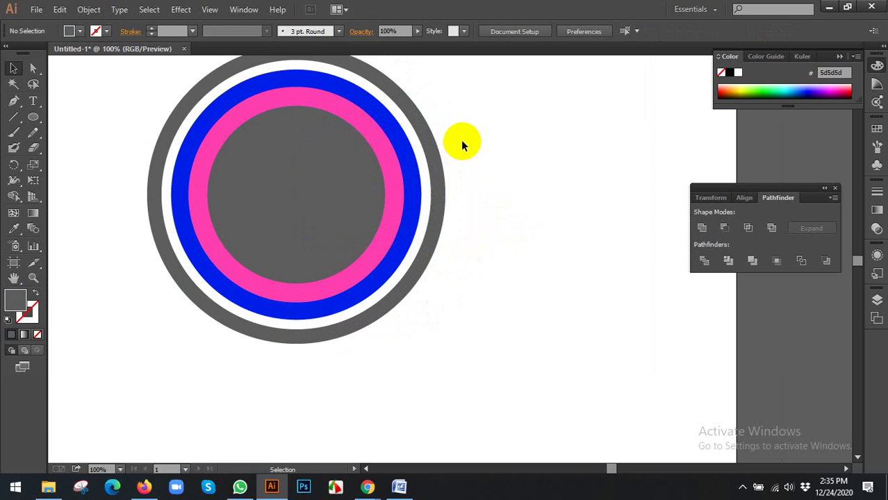
pyautogui.click(329, 85)
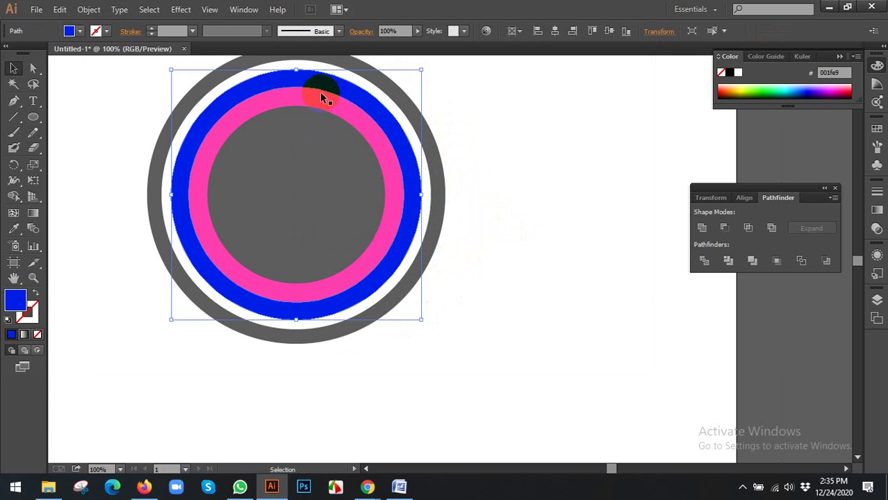
pyautogui.click(321, 97)
pyautogui.click(465, 132)
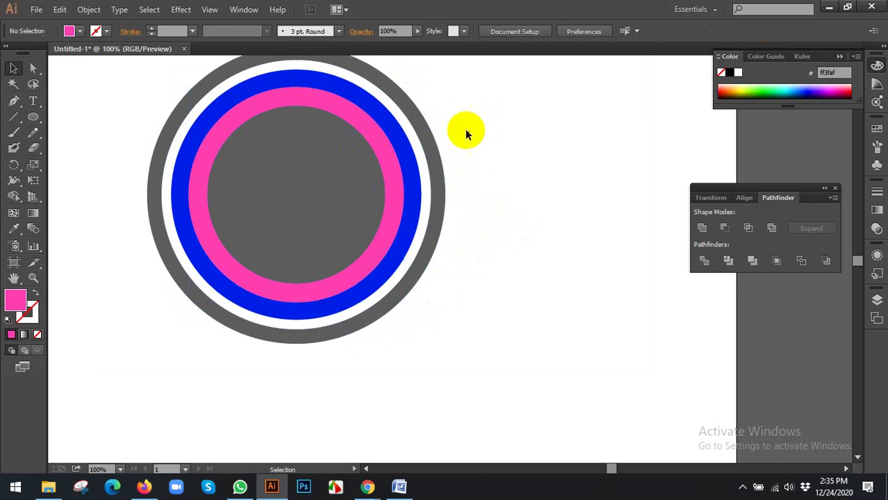
pyautogui.scroll(2, 358, 134)
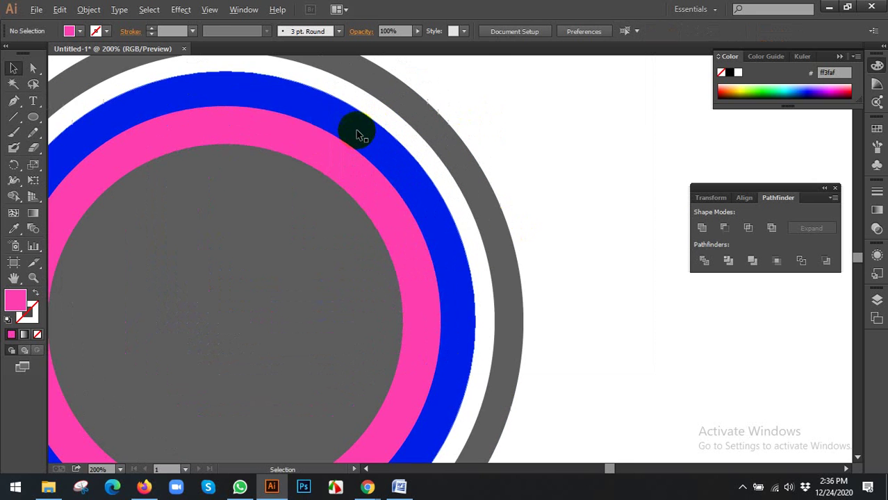
pyautogui.click(301, 127)
pyautogui.click(303, 104)
pyautogui.scroll(-2, 459, 139)
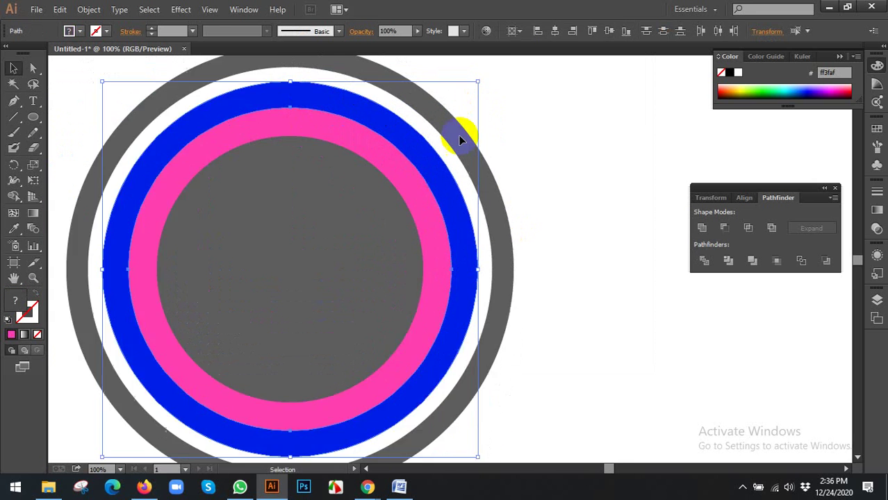
pyautogui.keyDown('shift'); pyautogui.click(270, 122); pyautogui.keyUp('shift')
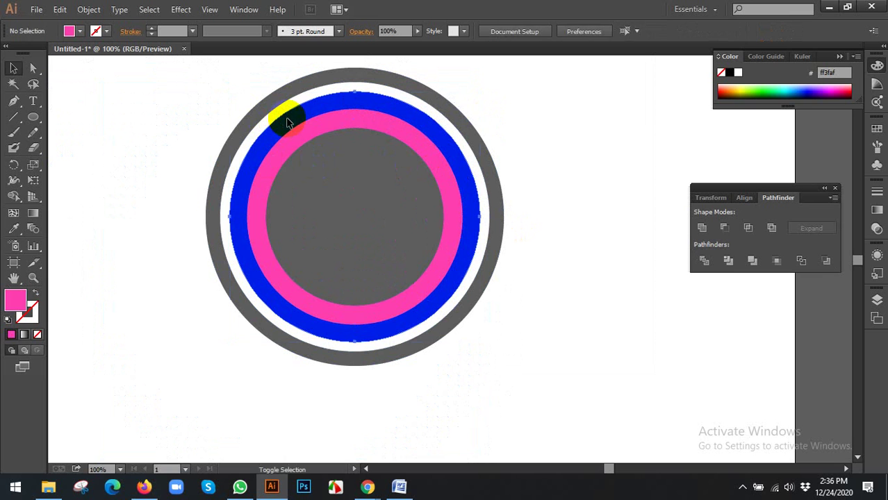
# - Divide the inner grey, pink and blue concentric circles with Pathfinder and ungroup the resulting shapes
pyautogui.click(288, 123)
pyautogui.keyDown('shift'); pyautogui.click(307, 123); pyautogui.keyUp('shift')
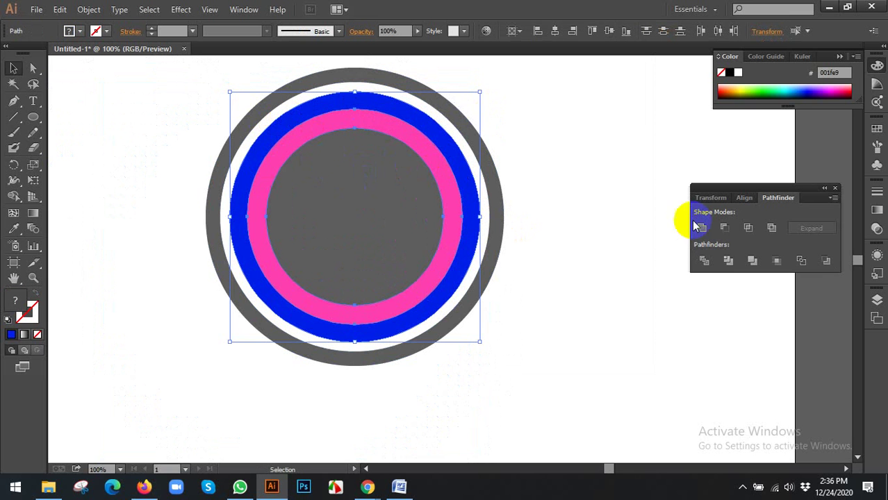
pyautogui.click(704, 261)
pyautogui.rightClick(432, 191)
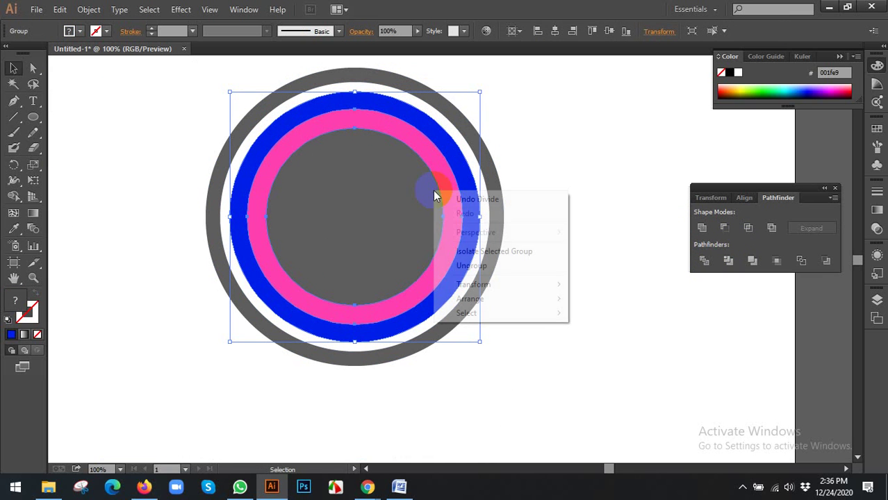
pyautogui.click(479, 264)
pyautogui.click(569, 221)
# - Shrink the inner grey circle slightly about its centre to leave a thin white gap inside the pink ring
pyautogui.click(443, 133)
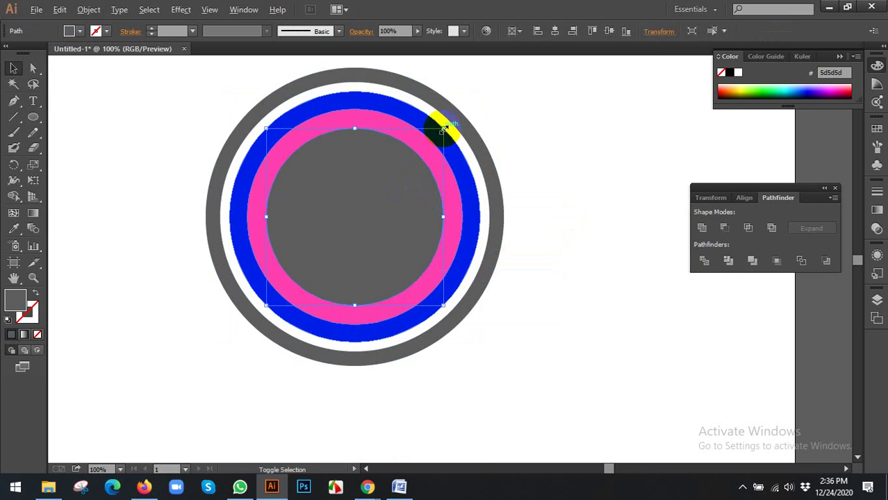
pyautogui.moveTo(442, 129); pyautogui.dragTo(463, 118)
pyautogui.click(393, 122)
pyautogui.hotkey('ctrl', 'z')
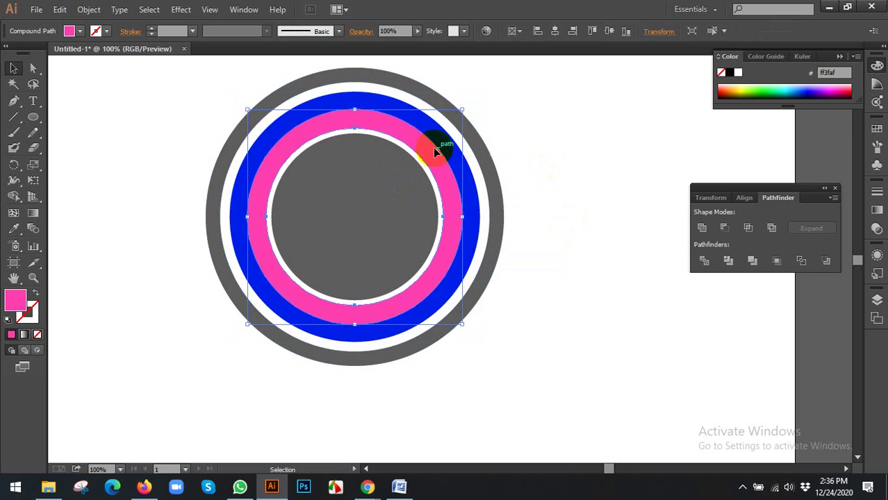
# - Enlarge the blue ring slightly about its centre to leave a thin white gap around the pink ring
pyautogui.click(386, 101)
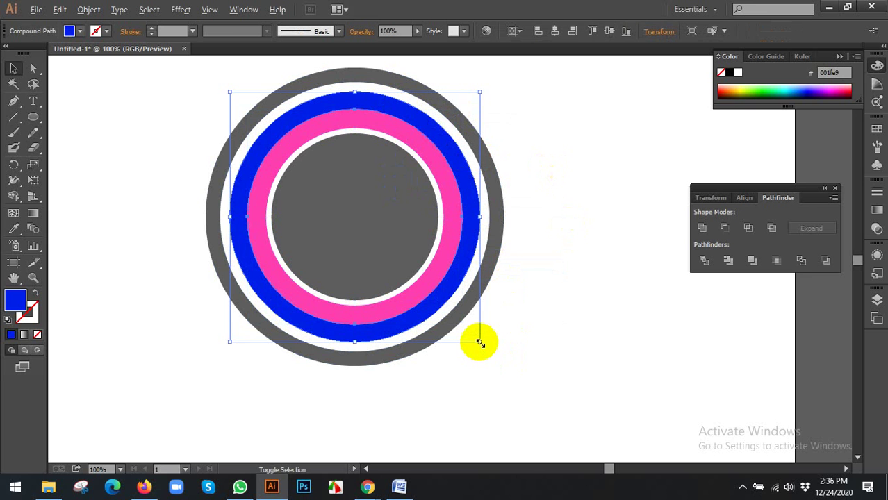
pyautogui.moveTo(479, 342); pyautogui.dragTo(486, 347)
pyautogui.click(562, 338)
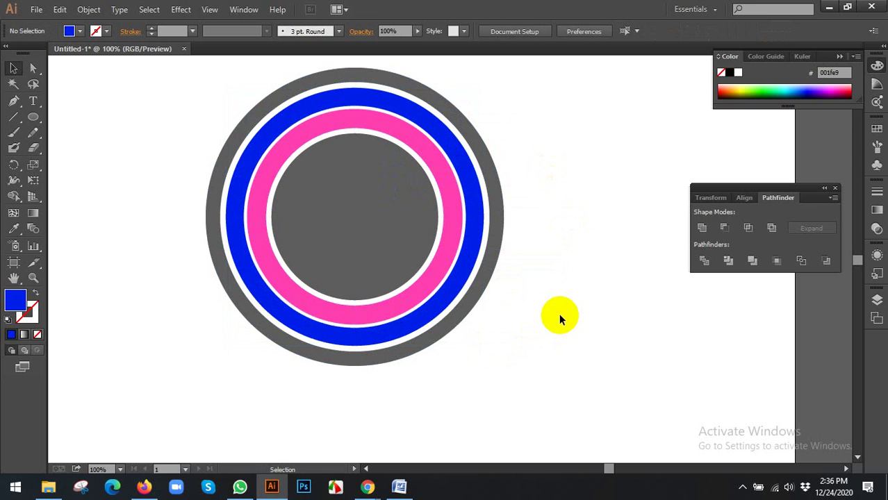
# - Fill the inner circle and all the surrounding rings with green #34bf00
pyautogui.moveTo(565, 144); pyautogui.dragTo(324, 300)
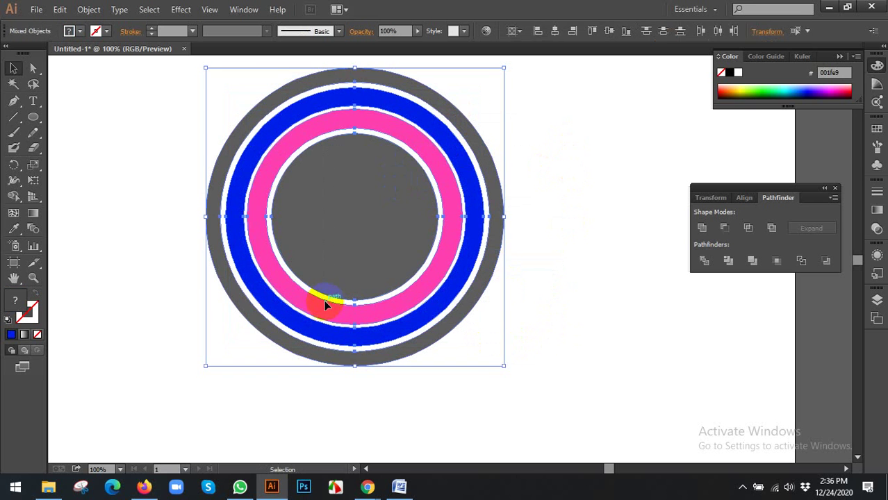
pyautogui.click(756, 83)
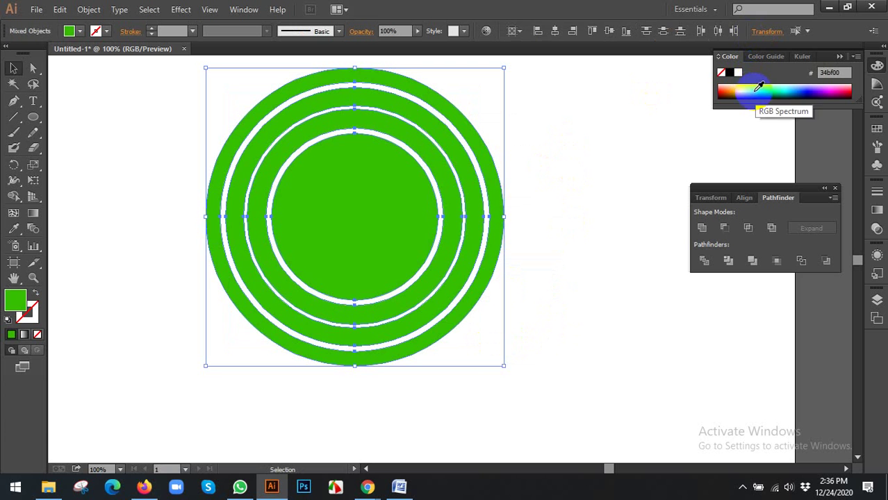
pyautogui.click(593, 136)
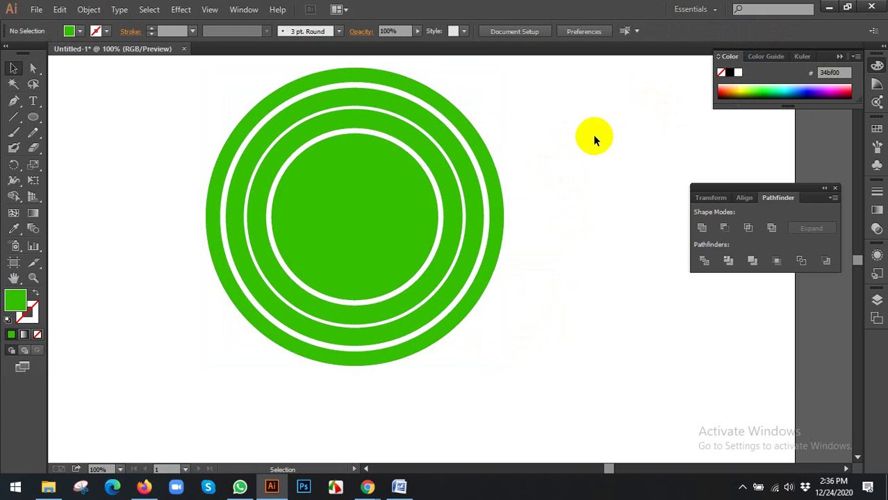
# - Move the black-and-white photo behind the green rings on the artboard and enlarge it to extend past them on all sides
pyautogui.scroll(-1, 554, 178)
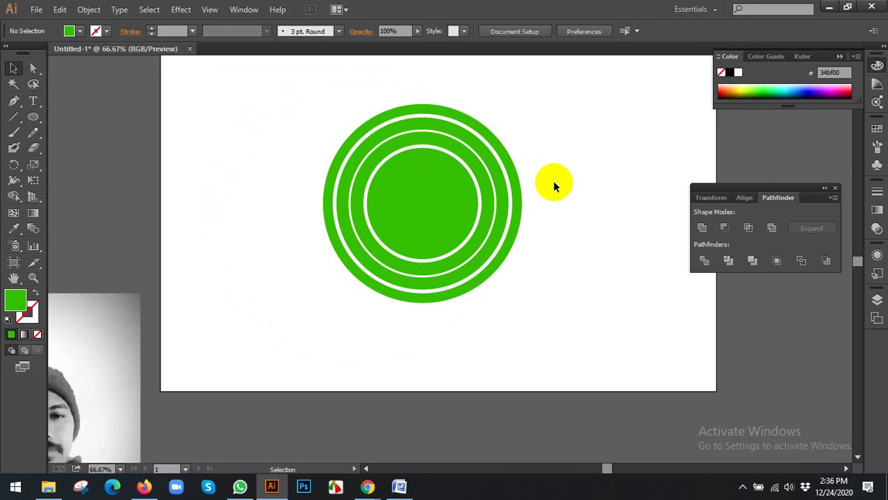
pyautogui.moveTo(553, 208); pyautogui.dragTo(566, 175)
pyautogui.scroll(-1, 577, 182)
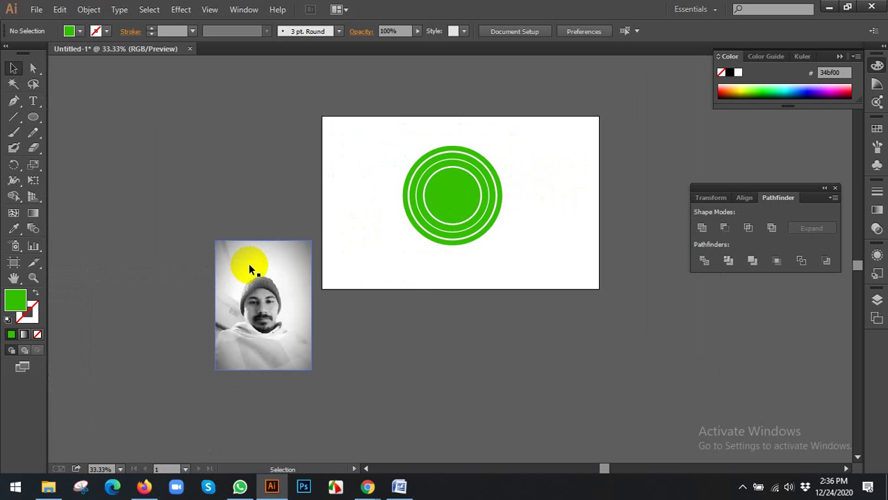
pyautogui.moveTo(256, 316); pyautogui.dragTo(451, 193)
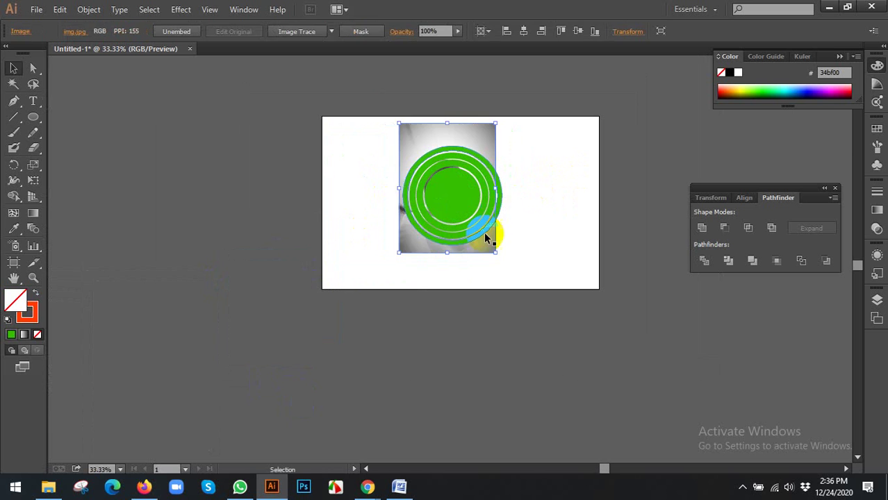
pyautogui.moveTo(496, 253); pyautogui.dragTo(522, 265)
pyautogui.moveTo(489, 132); pyautogui.dragTo(483, 124)
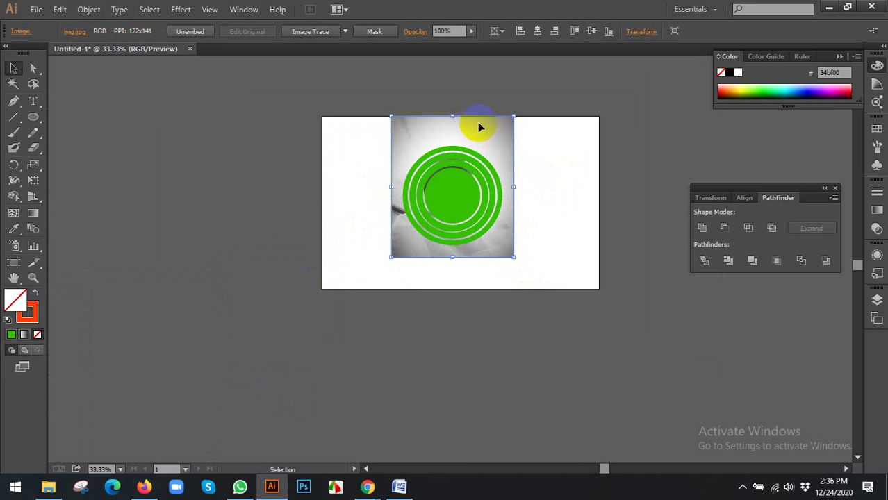
# - Try to make a clipping mask from the photo and all the separate green circle shapes
pyautogui.moveTo(330, 152); pyautogui.dragTo(455, 229)
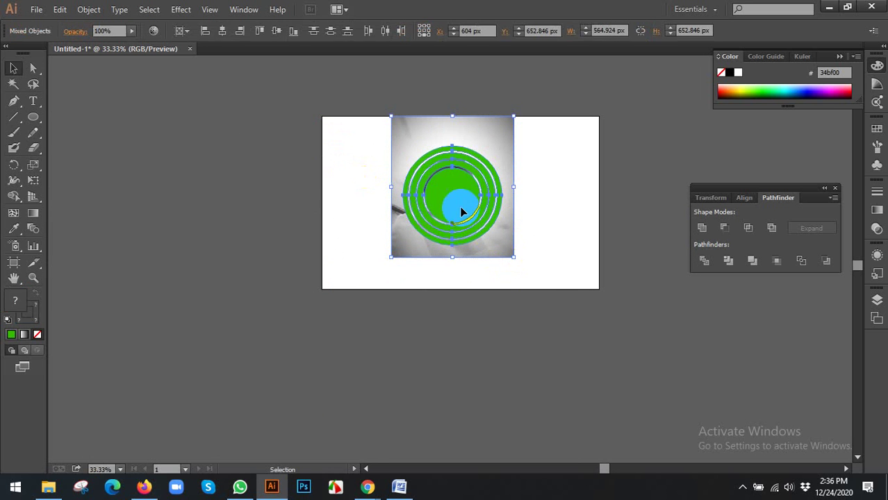
pyautogui.rightClick(452, 191)
pyautogui.click(494, 261)
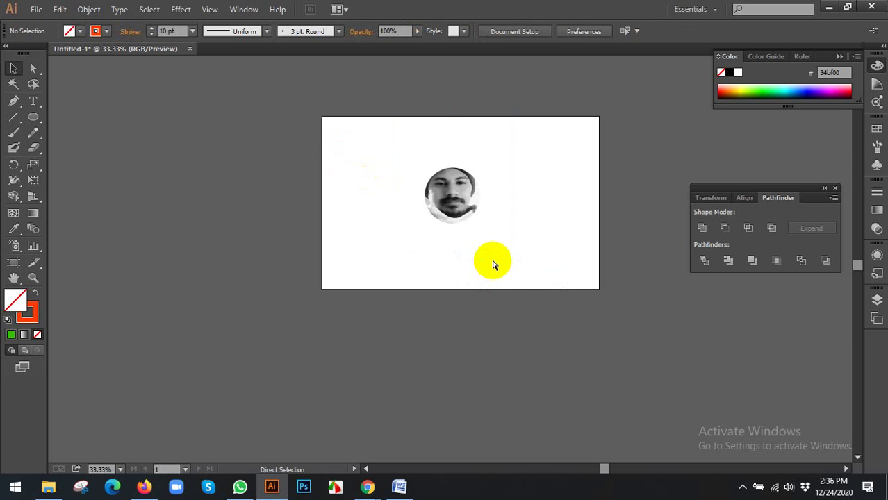
pyautogui.hotkey('ctrl', 'z')
pyautogui.click(586, 163)
pyautogui.scroll(1, 577, 168)
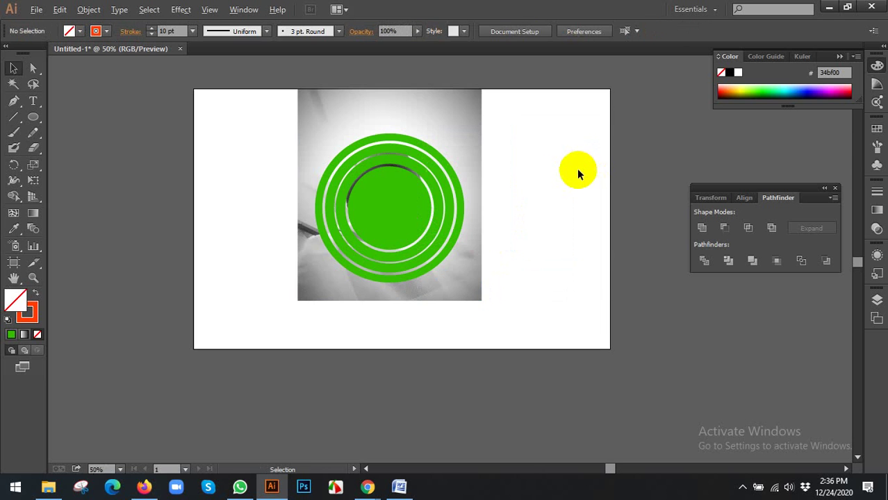
pyautogui.moveTo(555, 167); pyautogui.dragTo(546, 203)
pyautogui.click(397, 228)
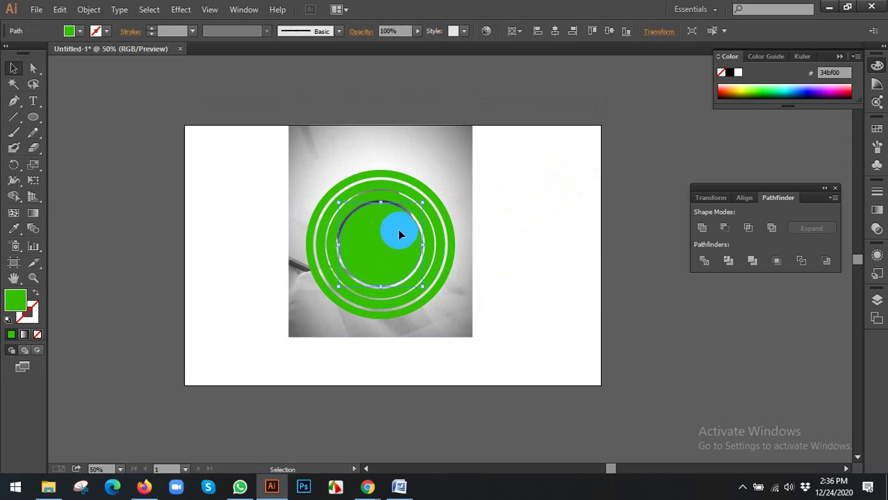
pyautogui.click(387, 234)
pyautogui.click(504, 194)
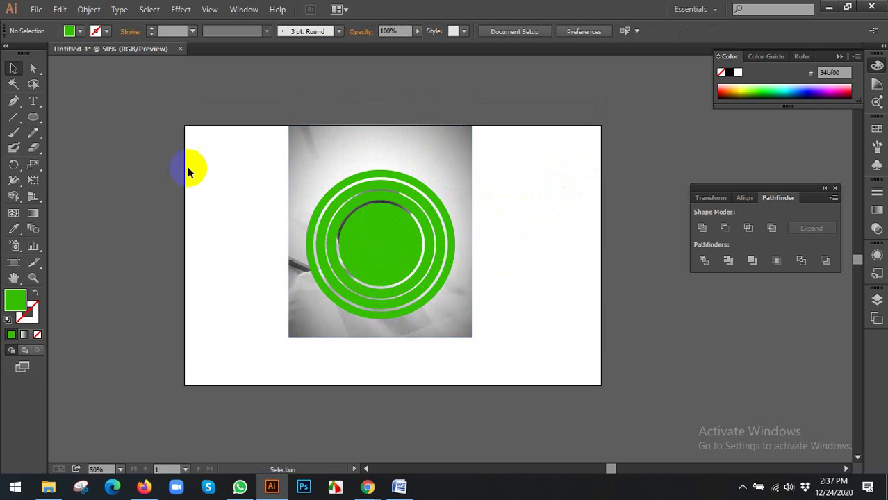
pyautogui.scroll(1, 442, 205)
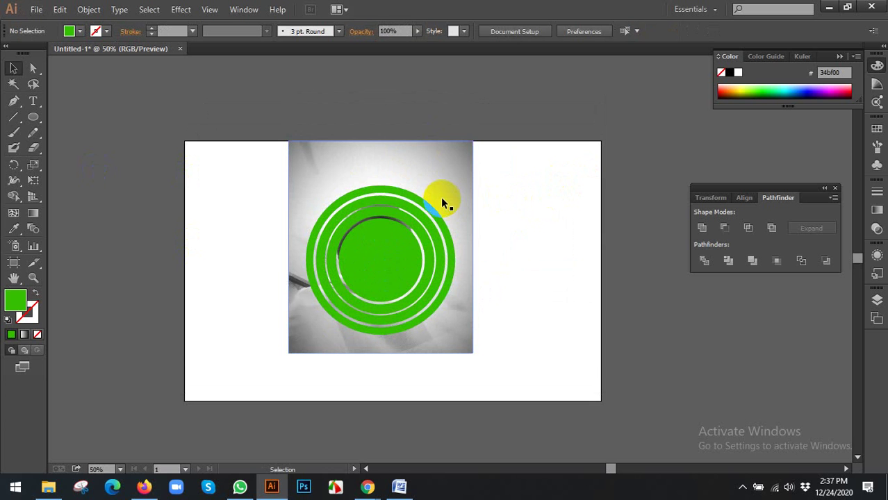
# - Cut the photo from behind the green circles and select all the circle shapes
pyautogui.click(362, 167)
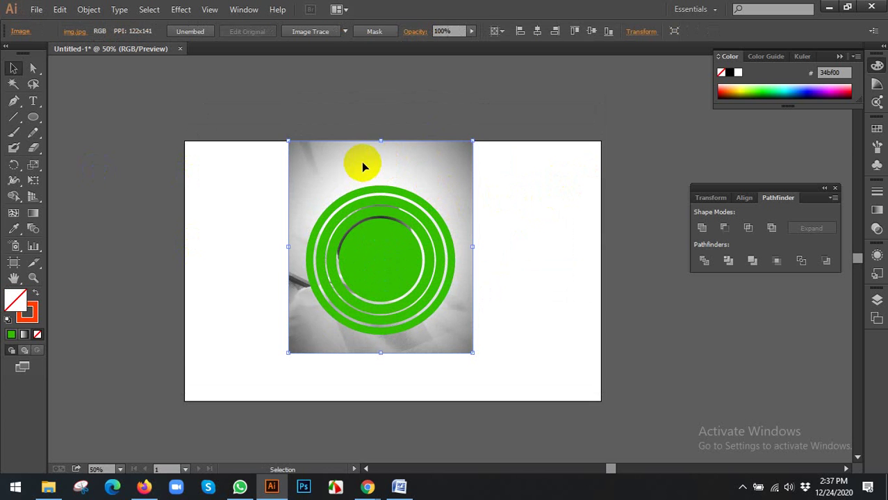
pyautogui.hotkey('ctrl', 'x')
pyautogui.moveTo(308, 169); pyautogui.dragTo(453, 304)
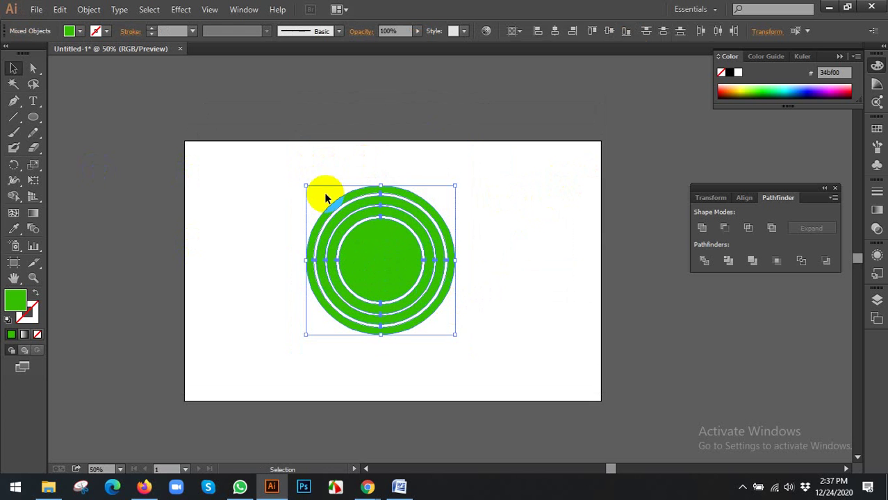
pyautogui.click(59, 9)
pyautogui.click(91, 72)
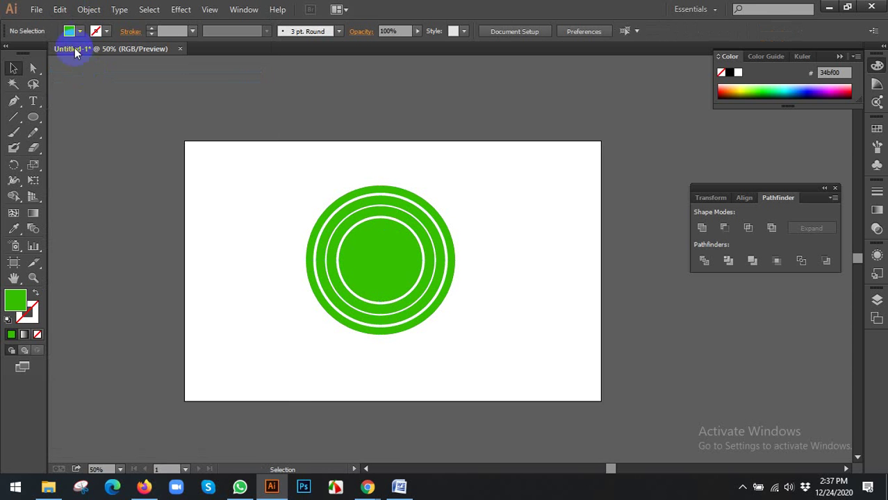
pyautogui.click(59, 9)
pyautogui.click(84, 103)
pyautogui.moveTo(469, 215); pyautogui.dragTo(301, 313)
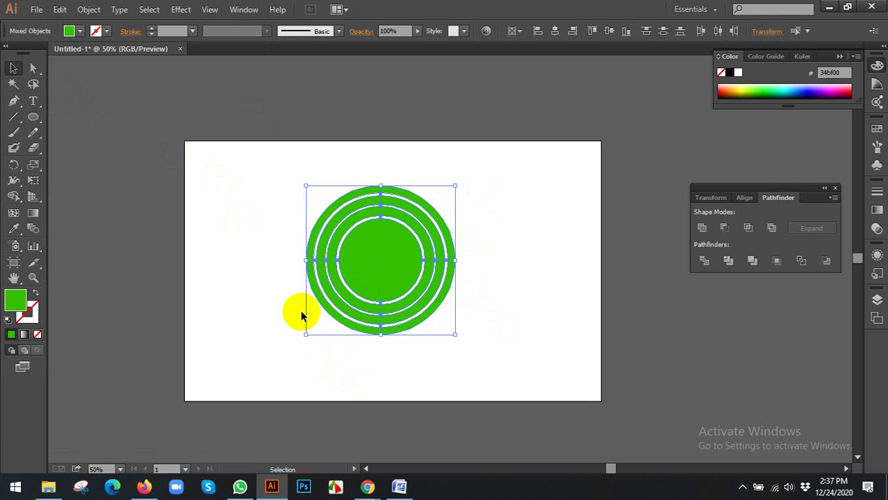
pyautogui.click(494, 213)
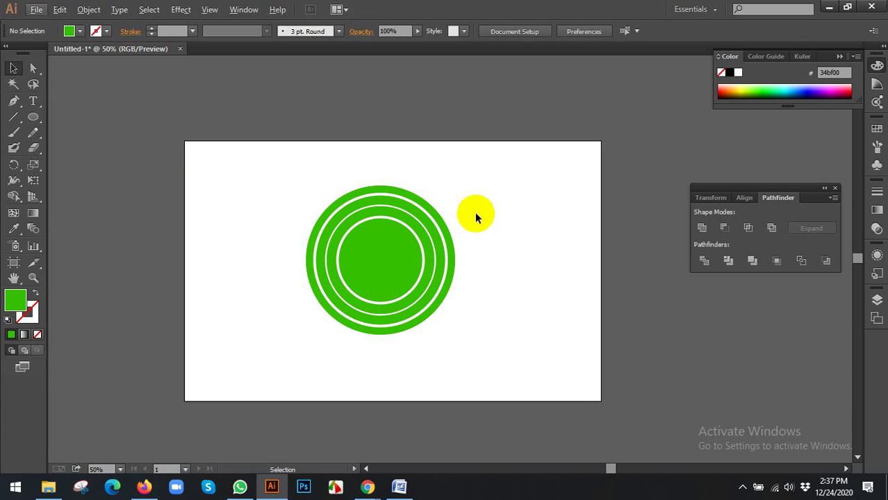
# - Unite all the green circles with Pathfinder, test the result by moving it and undo the move
pyautogui.moveTo(476, 217); pyautogui.dragTo(341, 276)
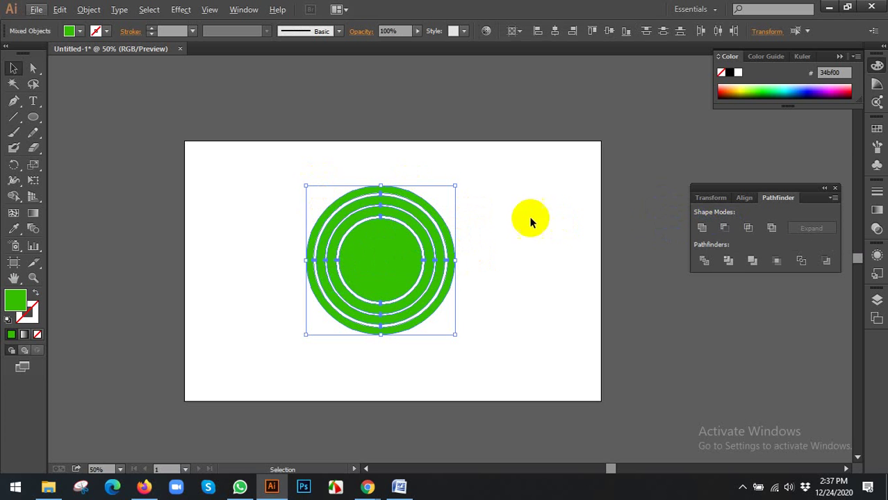
pyautogui.click(703, 228)
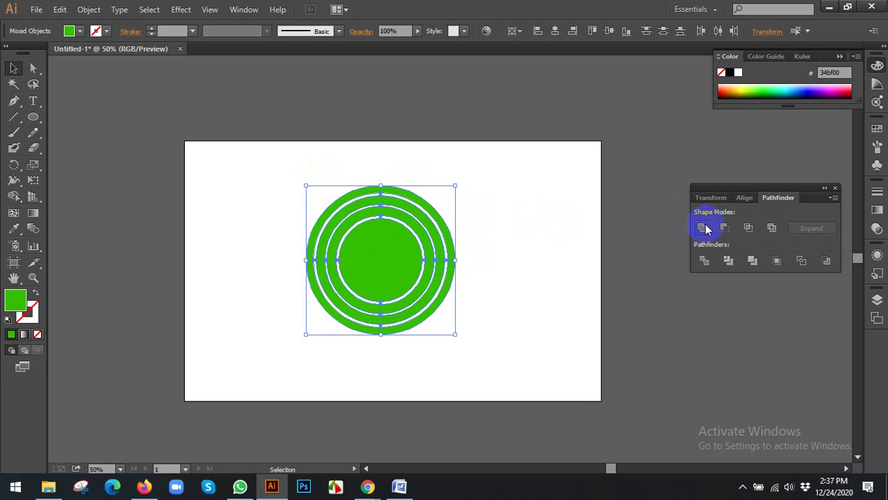
pyautogui.moveTo(357, 232); pyautogui.dragTo(451, 254)
pyautogui.hotkey('ctrl', 'z')
pyautogui.click(361, 292)
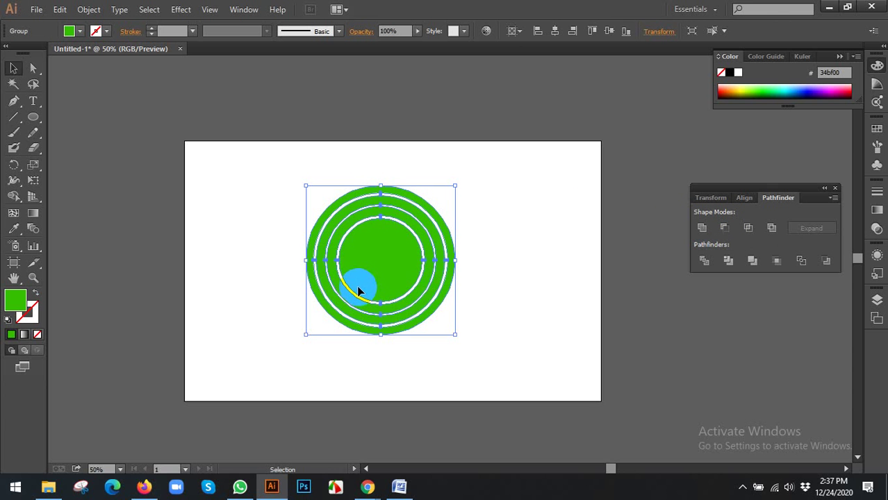
# - Try uniting the grouped green circles again and expand the group
pyautogui.click(702, 230)
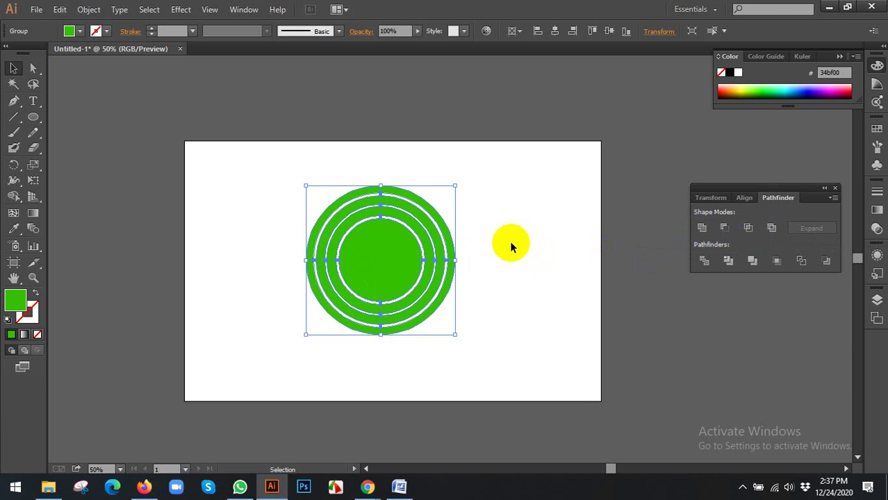
pyautogui.click(483, 217)
pyautogui.moveTo(502, 188); pyautogui.dragTo(317, 347)
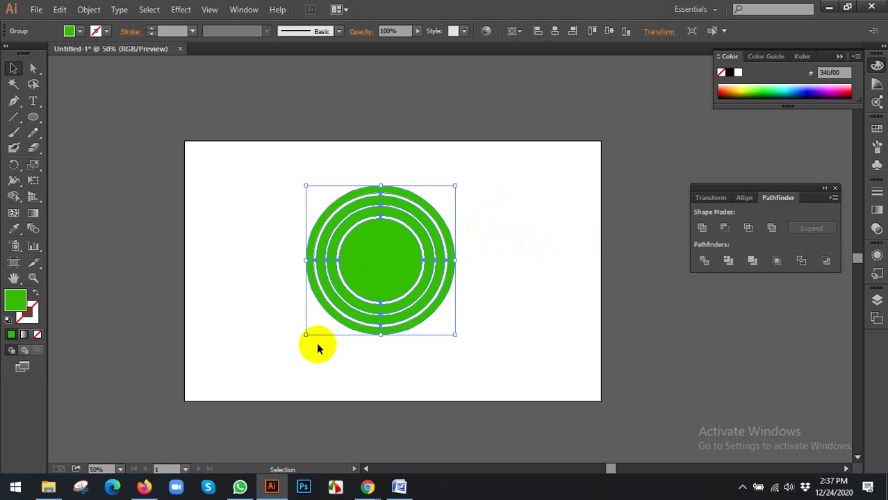
pyautogui.click(723, 229)
pyautogui.click(702, 232)
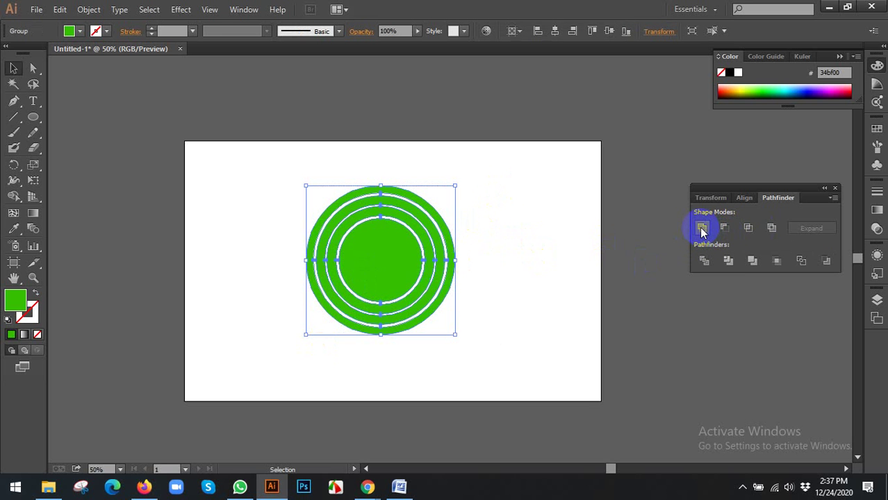
pyautogui.click(89, 10)
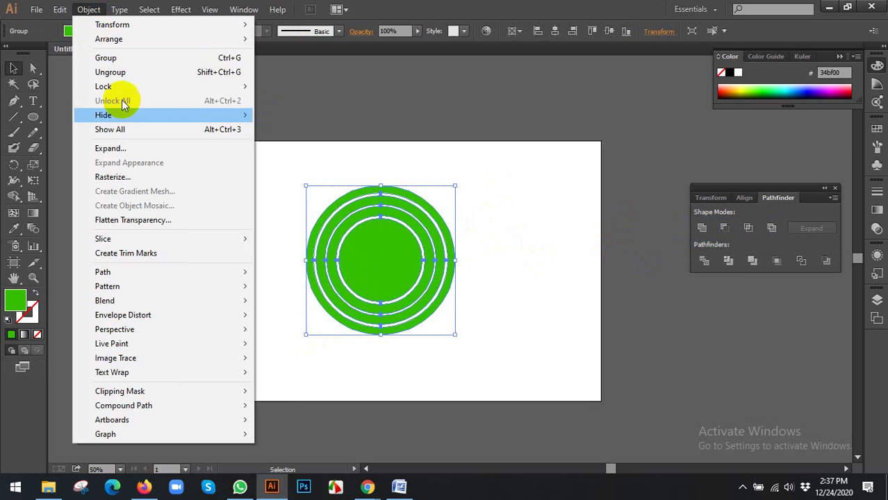
pyautogui.click(123, 150)
pyautogui.click(416, 207)
pyautogui.click(486, 221)
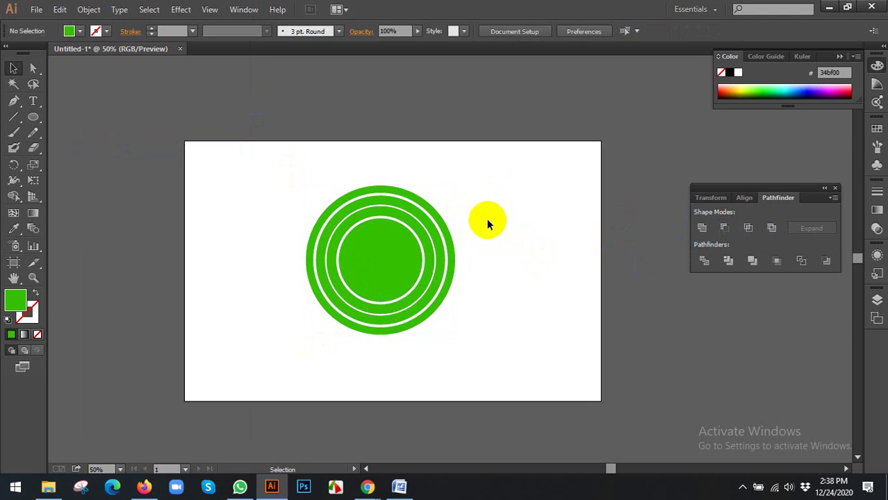
# - Move the expanded circles as a test, and undo back to the separate green circles in front of the photo
pyautogui.moveTo(325, 260); pyautogui.dragTo(452, 254)
pyautogui.hotkey('ctrl', 'z')
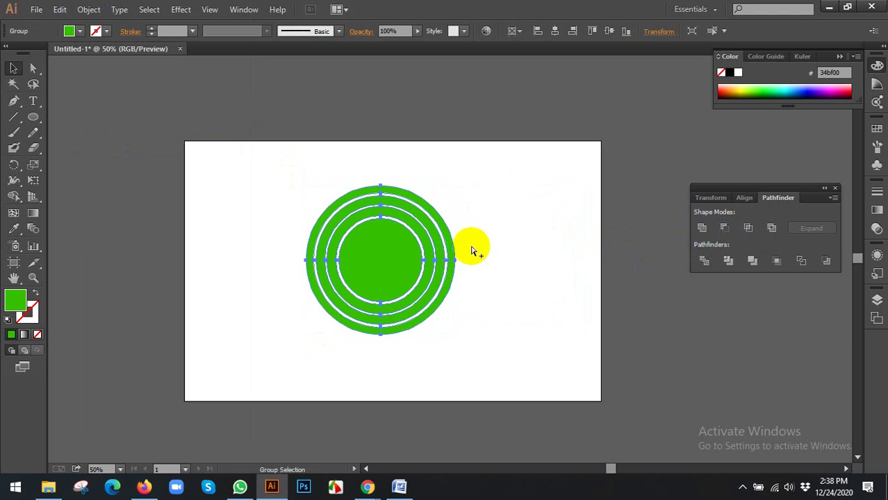
pyautogui.hotkey('ctrl', 'z')
pyautogui.click(527, 232)
# - Select the inner circle and the rings around it, try clipping the photo with them all, and undo the mask
pyautogui.click(396, 242)
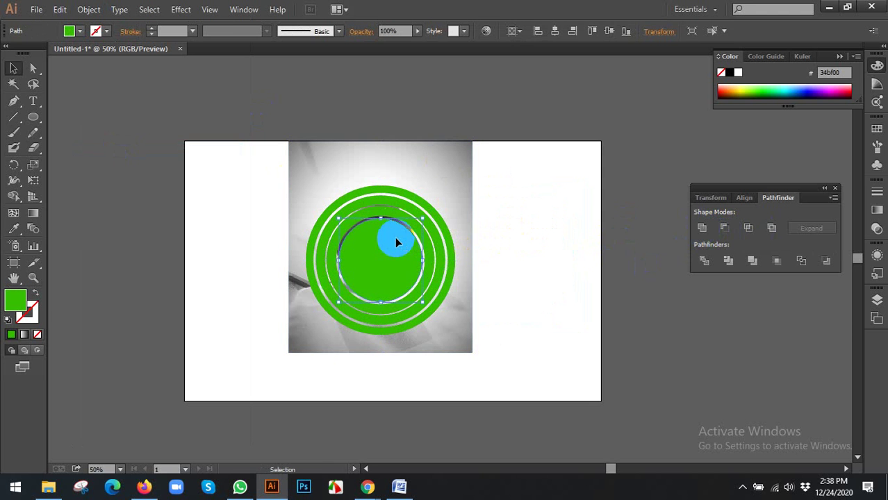
pyautogui.scroll(2, 376, 216)
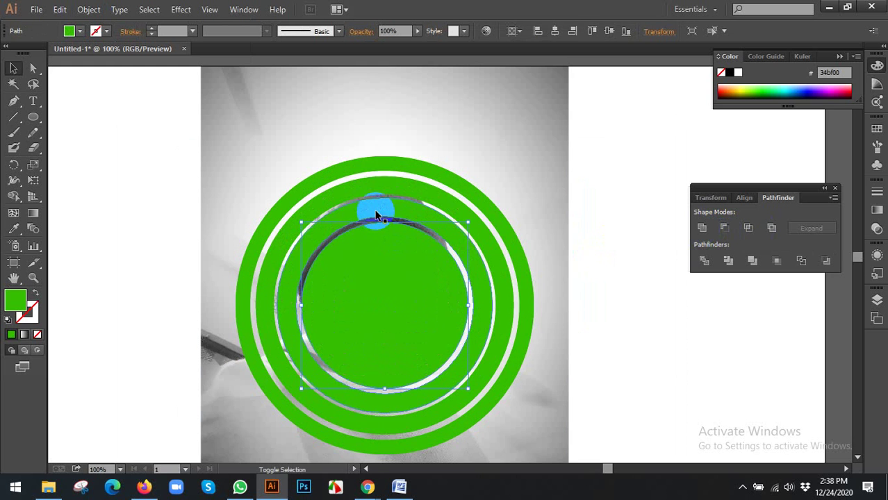
pyautogui.keyDown('shift'); pyautogui.click(375, 211); pyautogui.keyUp('shift')
pyautogui.keyDown('shift'); pyautogui.click(373, 181); pyautogui.keyUp('shift')
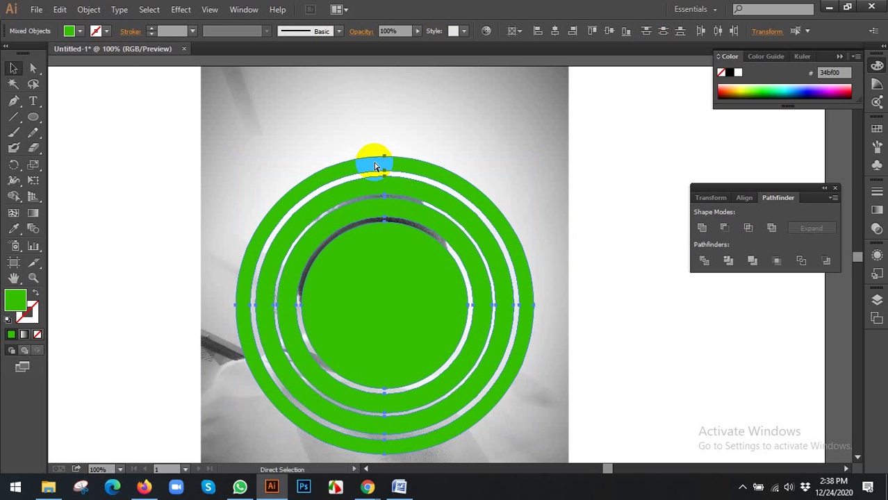
pyautogui.hotkey('ctrl', 'shift', 'a')
pyautogui.hotkey('ctrl', '-')
pyautogui.hotkey('ctrl', '-')
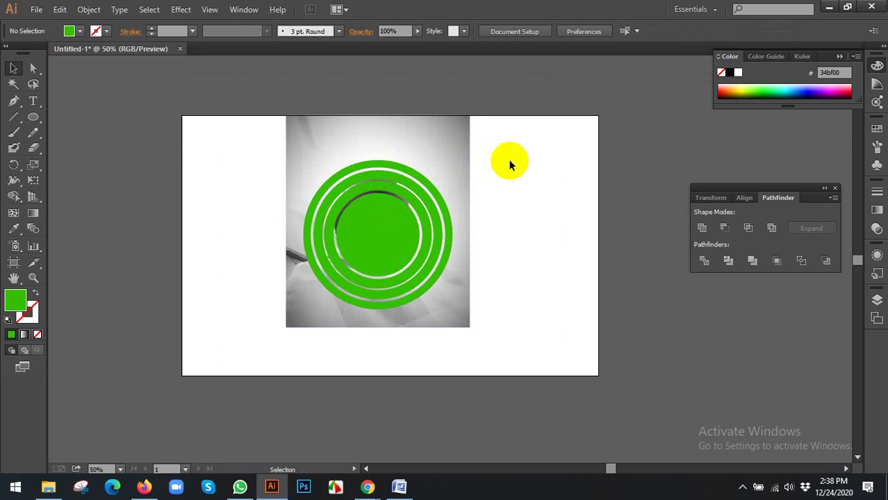
pyautogui.hotkey('ctrl', 'a')
pyautogui.rightClick(383, 218)
pyautogui.click(420, 286)
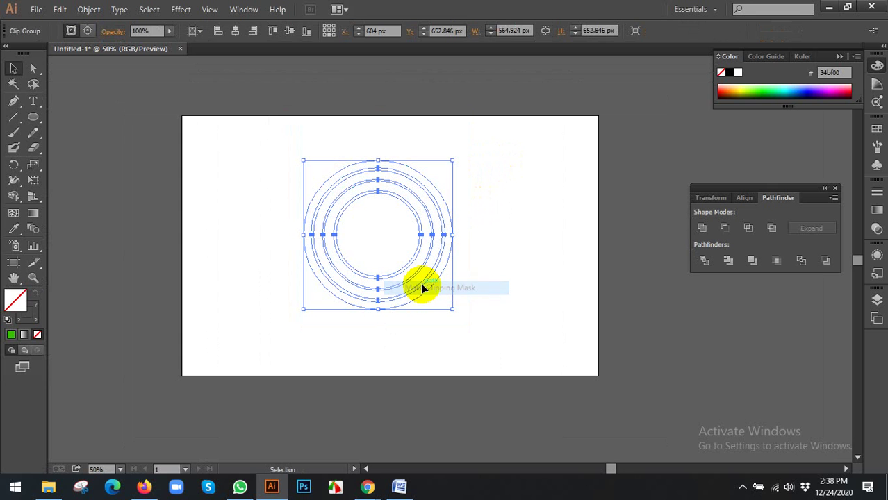
pyautogui.hotkey('ctrl', 'z')
# - Unite the green circles in front of the photo with Pathfinder and ungroup the result
pyautogui.click(396, 221)
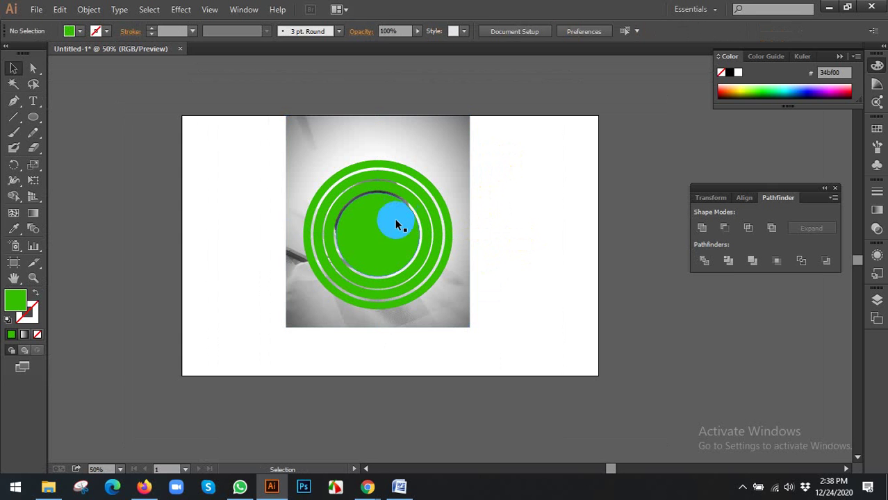
pyautogui.click(701, 228)
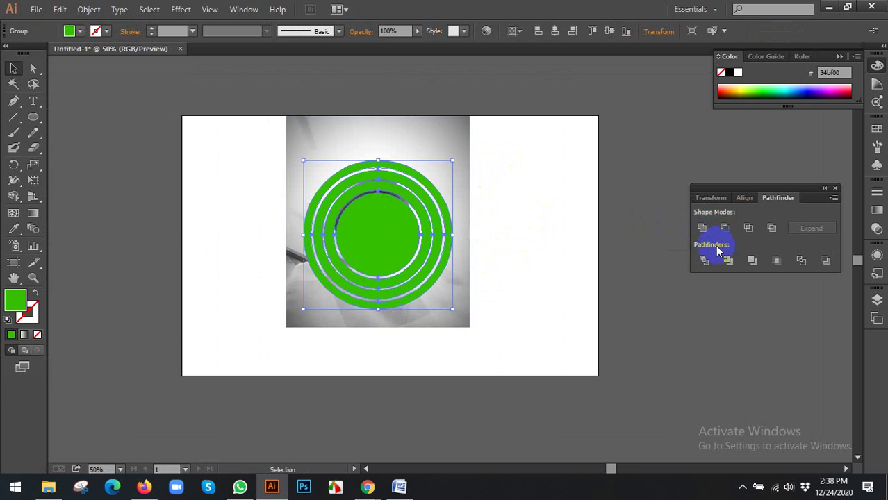
pyautogui.rightClick(404, 234)
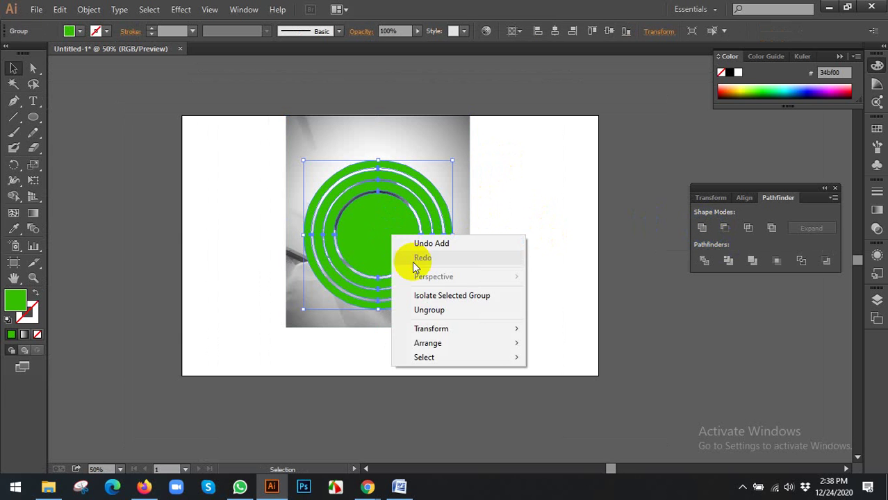
pyautogui.click(426, 310)
pyautogui.click(404, 223)
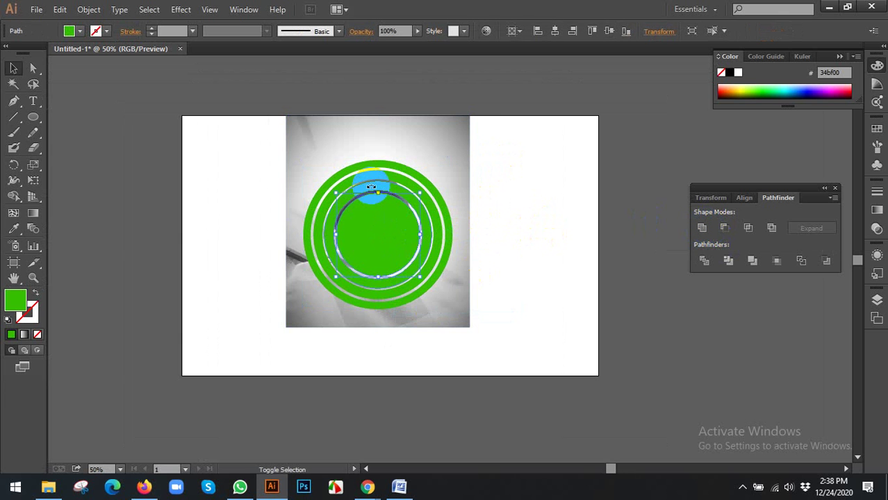
pyautogui.click(538, 183)
# - Combine the inner green circle and all the rings into one united compound shape and expand it
pyautogui.scroll(1, 370, 206)
pyautogui.click(370, 216)
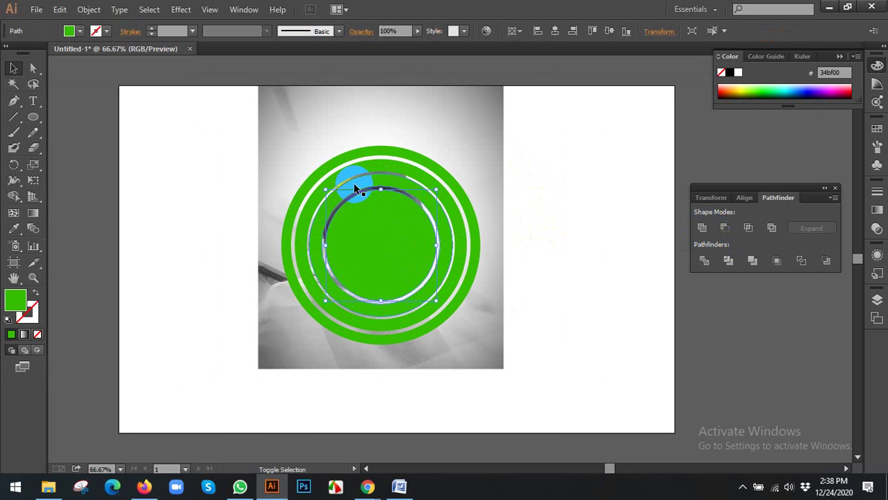
pyautogui.keyDown('shift'); pyautogui.click(356, 185); pyautogui.keyUp('shift')
pyautogui.keyDown('shift'); pyautogui.click(353, 152); pyautogui.keyUp('shift')
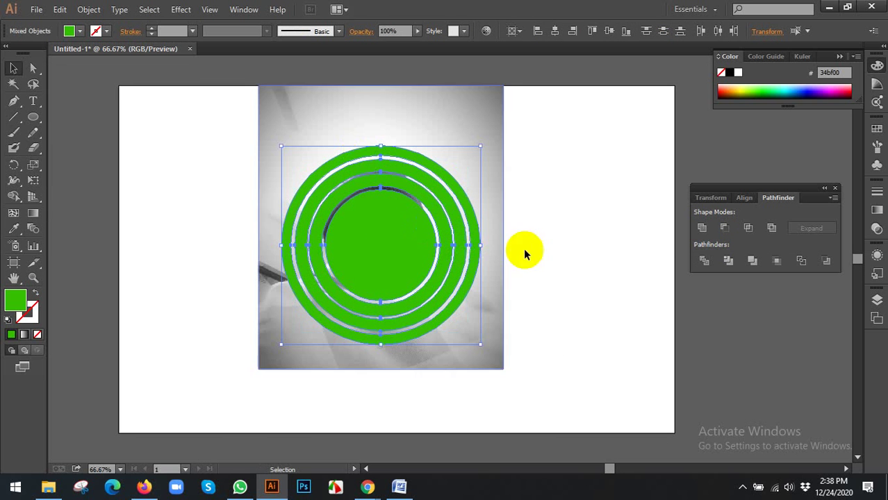
pyautogui.keyDown('alt'); pyautogui.click(701, 229); pyautogui.keyUp('alt')
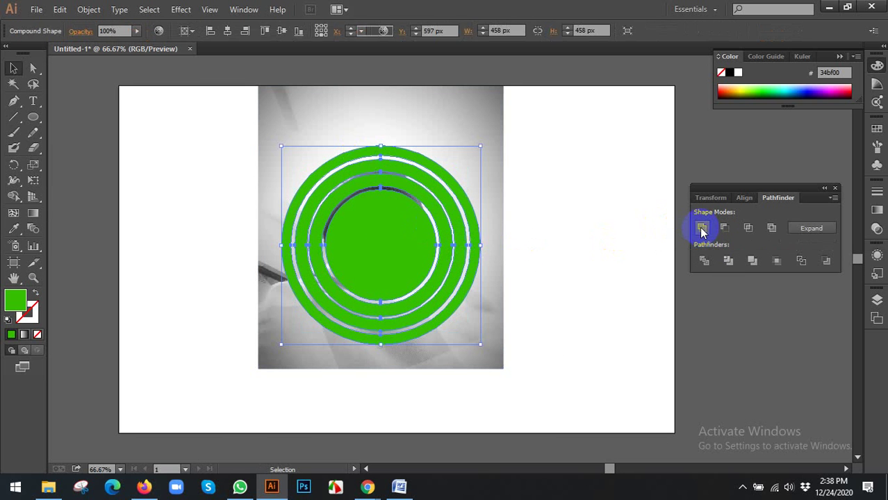
pyautogui.click(811, 229)
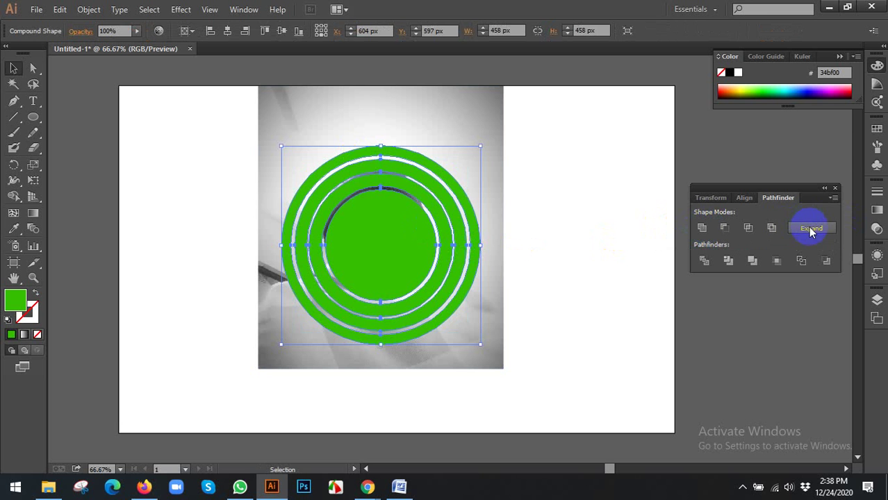
# - Make a clipping mask from the expanded ring shape and the photo behind it
pyautogui.click(541, 201)
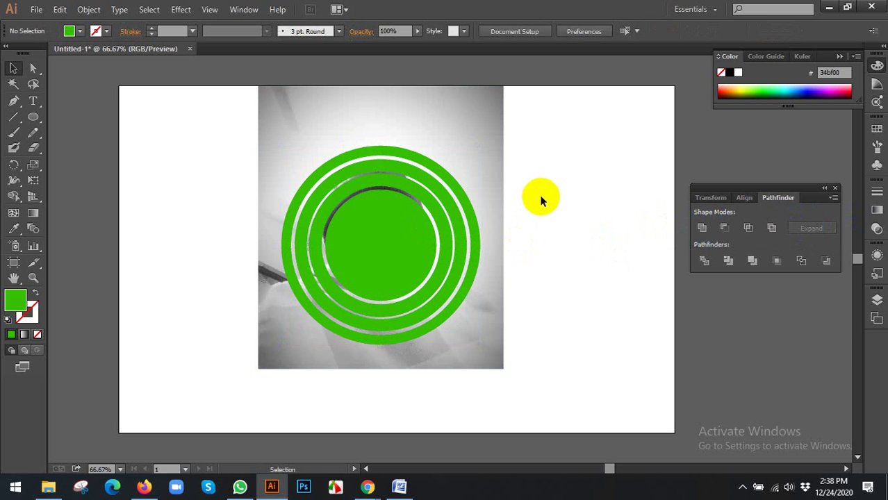
pyautogui.moveTo(541, 201); pyautogui.dragTo(268, 288)
pyautogui.rightClick(359, 216)
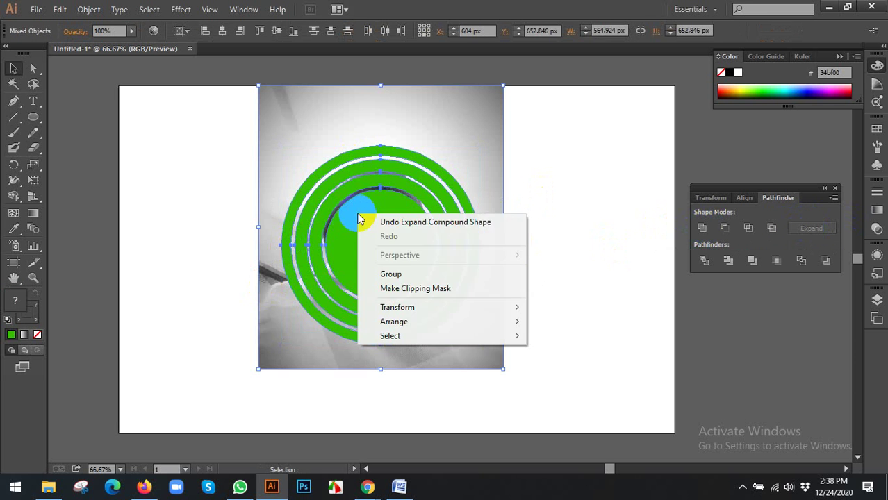
pyautogui.click(394, 291)
pyautogui.click(607, 238)
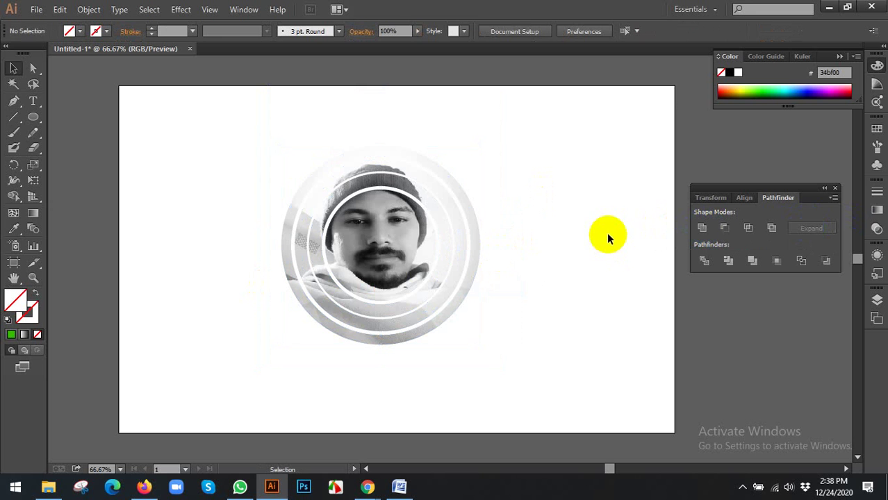
# - Move the masked portrait off the artboard to its left as a test and undo the move
pyautogui.scroll(-2, 535, 236)
pyautogui.moveTo(452, 246); pyautogui.dragTo(177, 237)
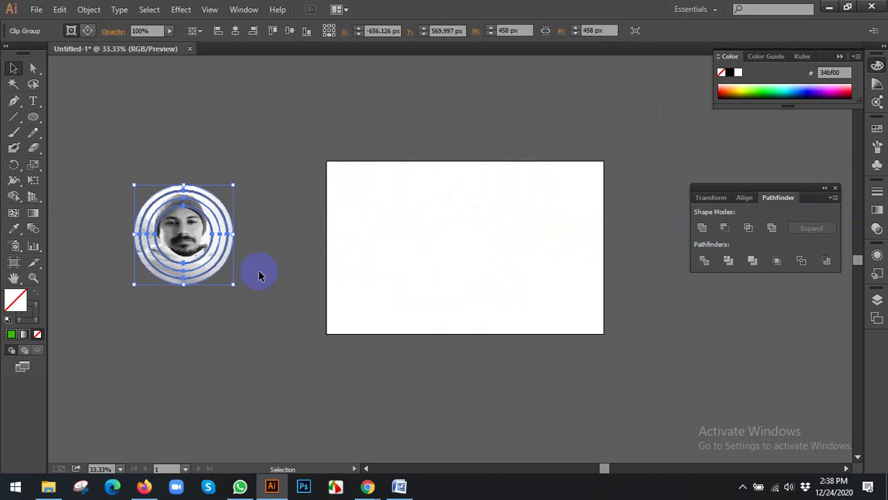
pyautogui.click(271, 305)
pyautogui.hotkey('ctrl', 'z')
pyautogui.scroll(2, 558, 250)
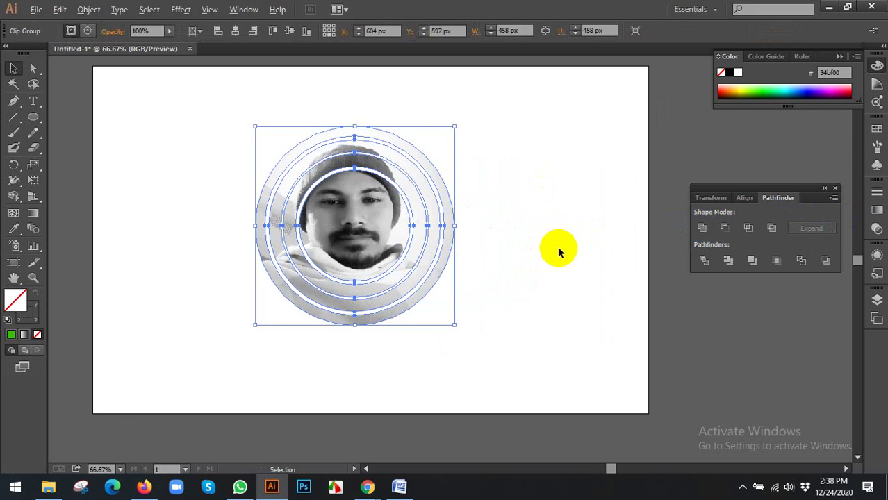
# - Undo the clipping mask, the combining of the circles and the placing of the photo behind them
pyautogui.click(543, 233)
pyautogui.hotkey('ctrl', 'z')
pyautogui.hotkey('ctrl', 'z')
pyautogui.click(496, 230)
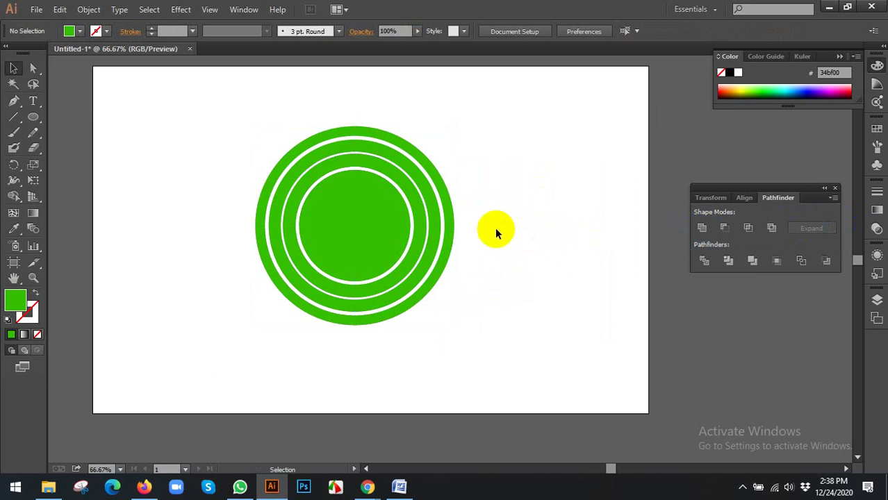
# - Set the inner green circle's opacity to 50% over the portrait photo
pyautogui.scroll(1, 470, 216)
pyautogui.moveTo(472, 214); pyautogui.dragTo(506, 274)
pyautogui.click(320, 250)
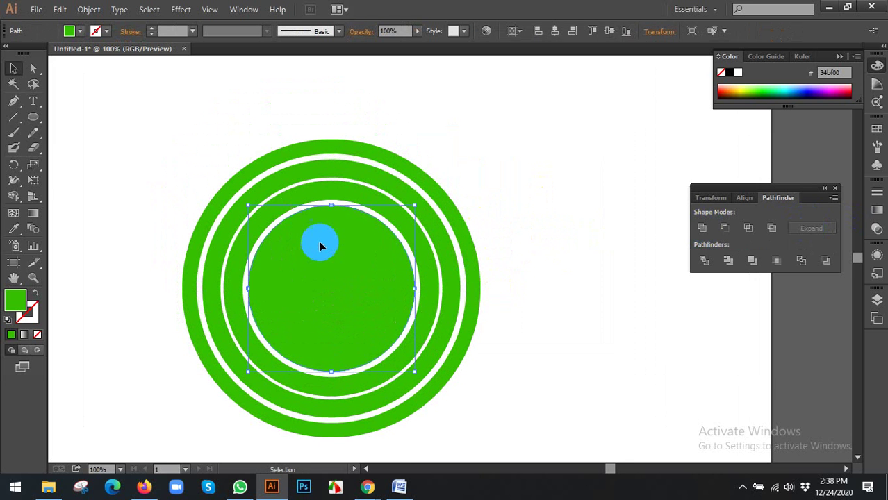
pyautogui.click(387, 31)
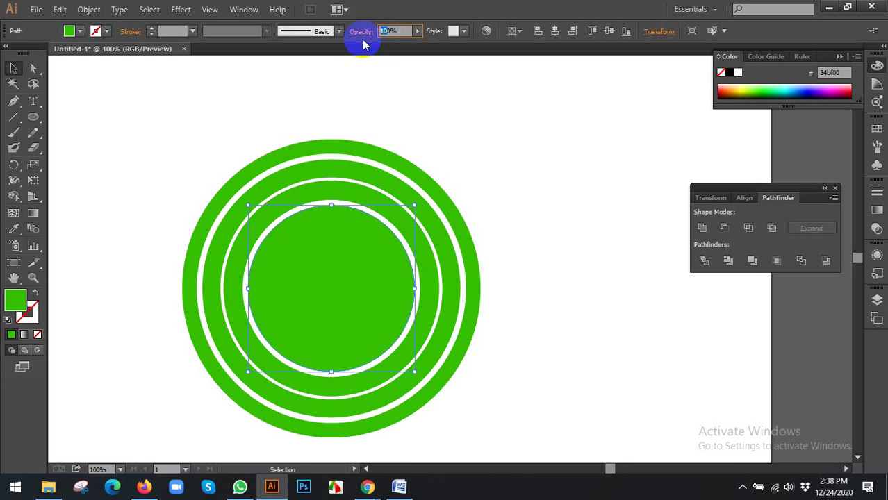
pyautogui.write('50')
pyautogui.press('Return')
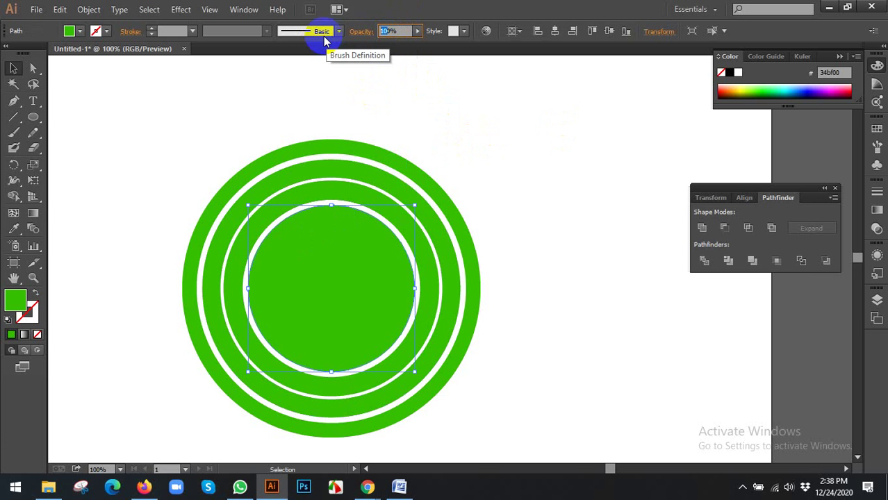
pyautogui.write('50')
pyautogui.press('Return')
pyautogui.click(505, 128)
# - Set the opacity of the innermost ring, directly around the central circle, to 40%
pyautogui.click(352, 182)
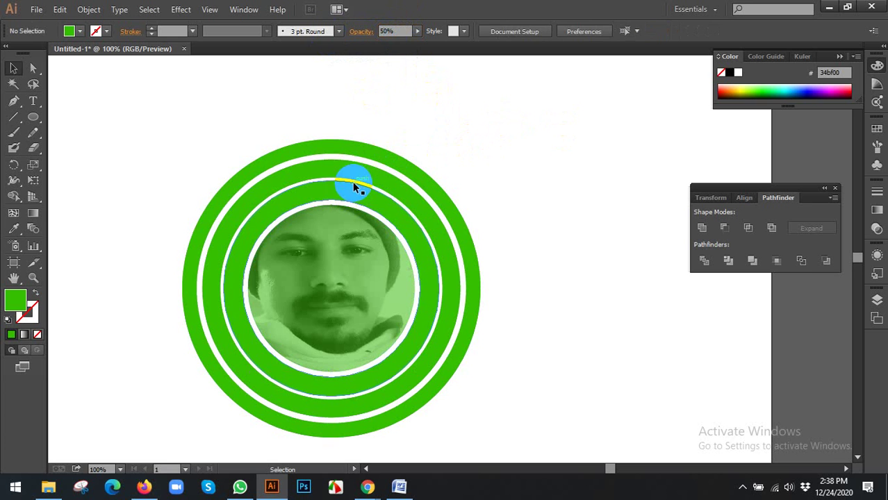
pyautogui.click(387, 34)
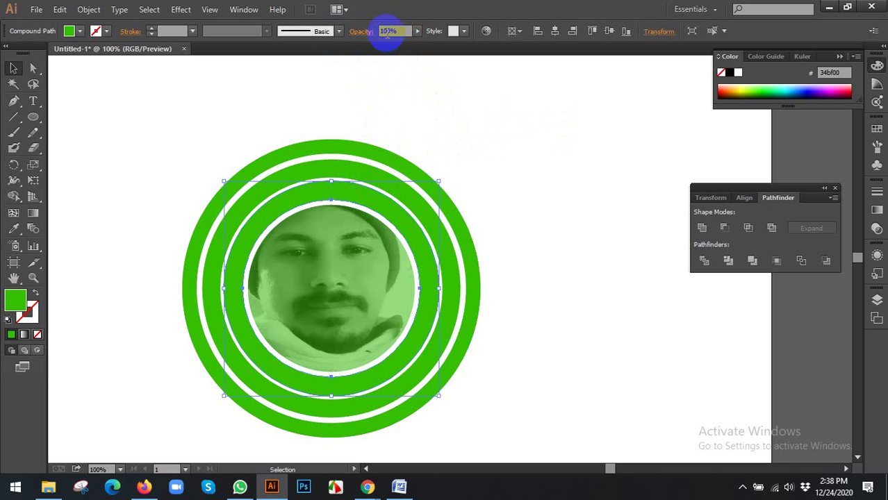
pyautogui.write('40')
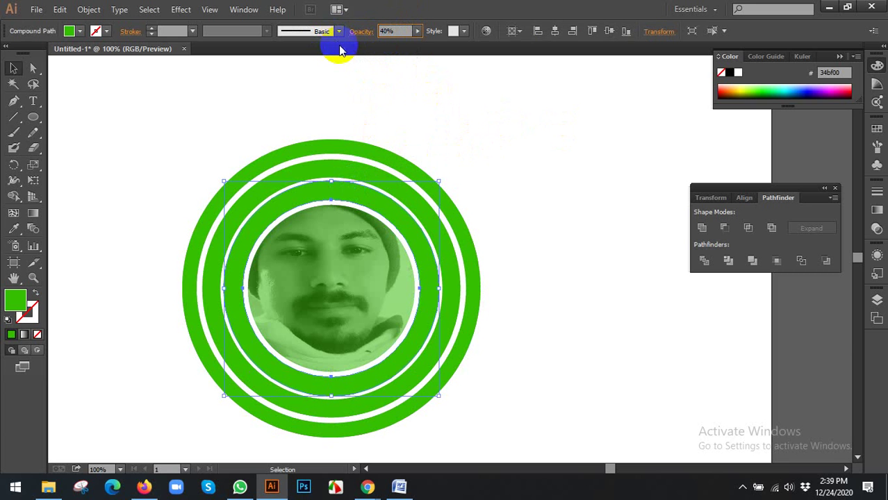
pyautogui.press('Return')
pyautogui.click(391, 153)
# - Set the middle ring's opacity to 30%
pyautogui.click(341, 168)
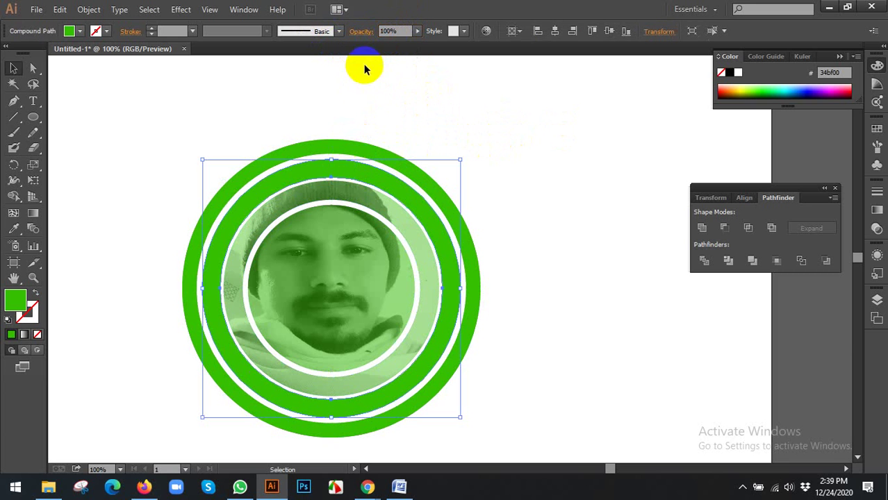
pyautogui.click(384, 33)
pyautogui.write('30')
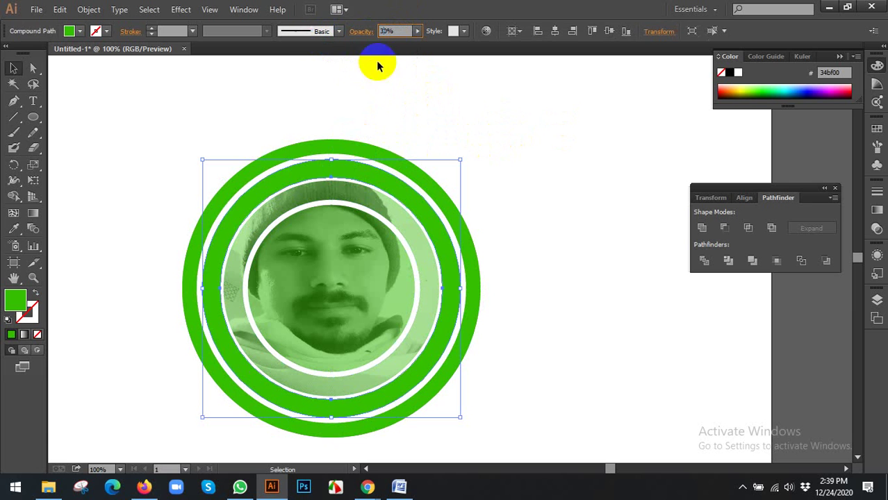
pyautogui.press('Return')
pyautogui.click(348, 128)
# - Set the outermost ring's opacity to 20%
pyautogui.click(335, 139)
pyautogui.click(383, 31)
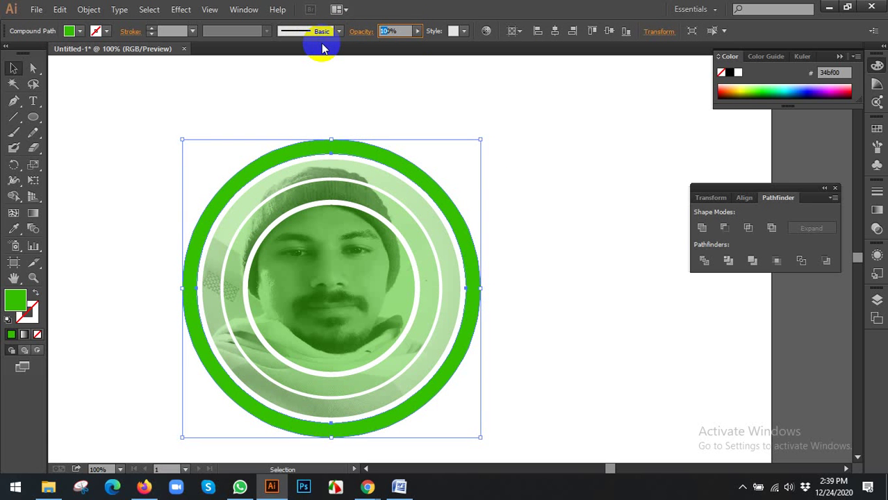
pyautogui.write('20')
pyautogui.press('Return')
pyautogui.click(563, 162)
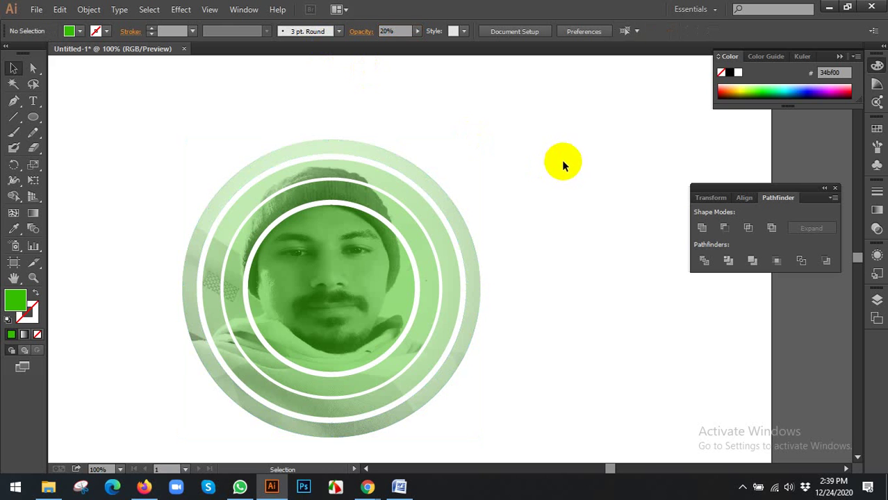
# - Examine the graded transparency of the circle and rings over the portrait, both close up and on the whole artboard
pyautogui.scroll(-2, 549, 161)
pyautogui.scroll(1, 540, 169)
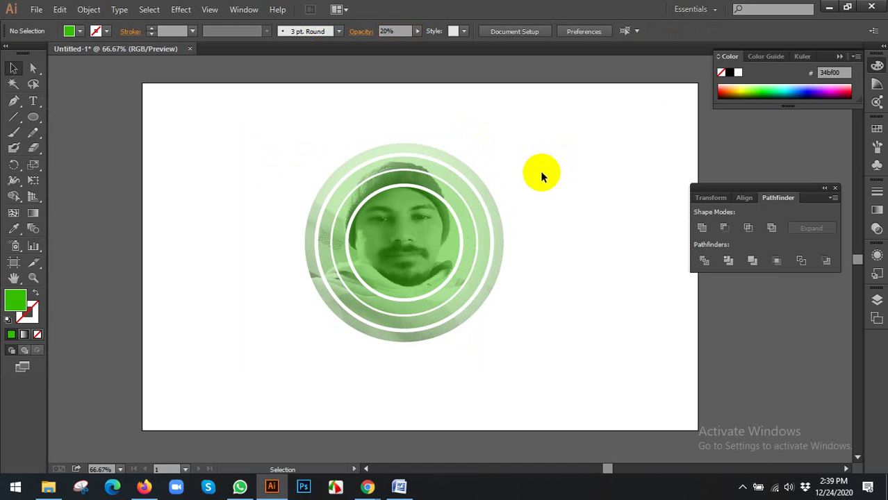
pyautogui.scroll(1, 514, 205)
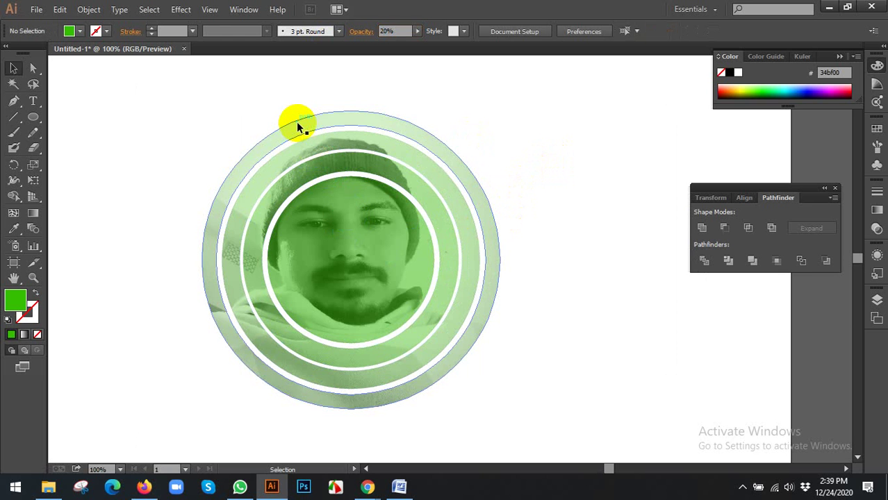
pyautogui.scroll(-1, 296, 121)
pyautogui.click(353, 189)
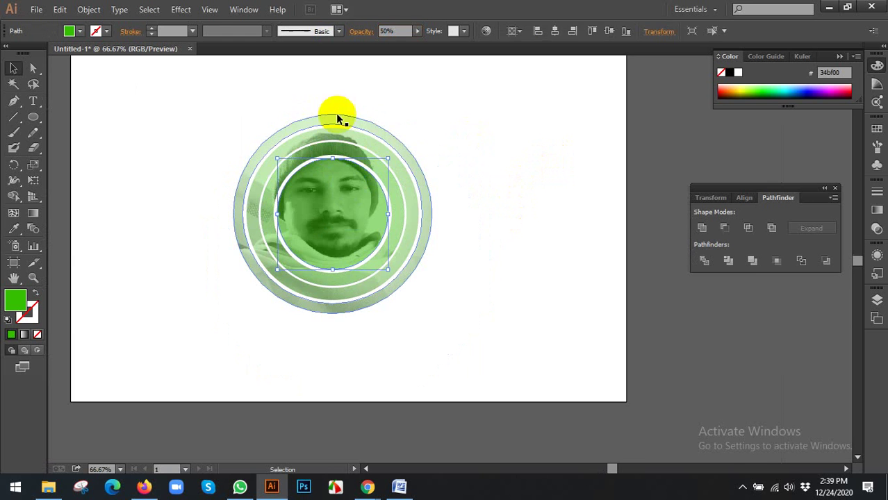
pyautogui.click(257, 112)
pyautogui.scroll(-2, 211, 112)
pyautogui.scroll(1, 204, 119)
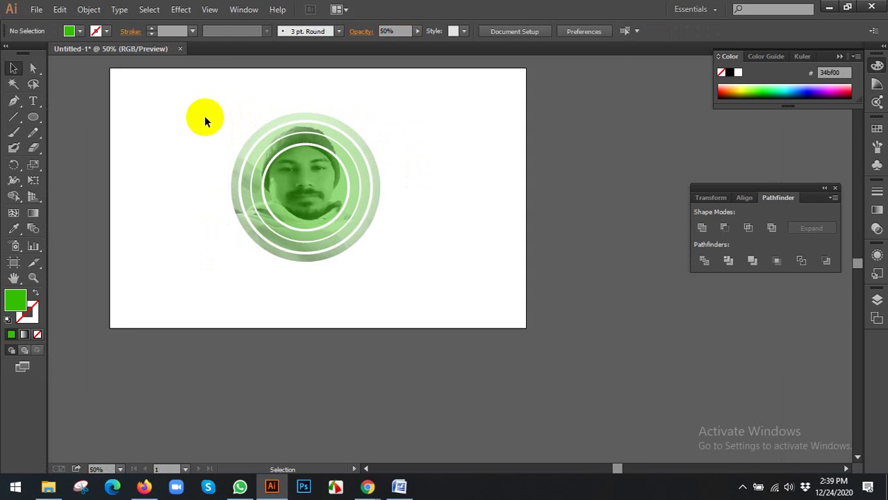
# - Select the masked portrait with all its circles and delete it to empty the artboard
pyautogui.moveTo(206, 112); pyautogui.dragTo(383, 249)
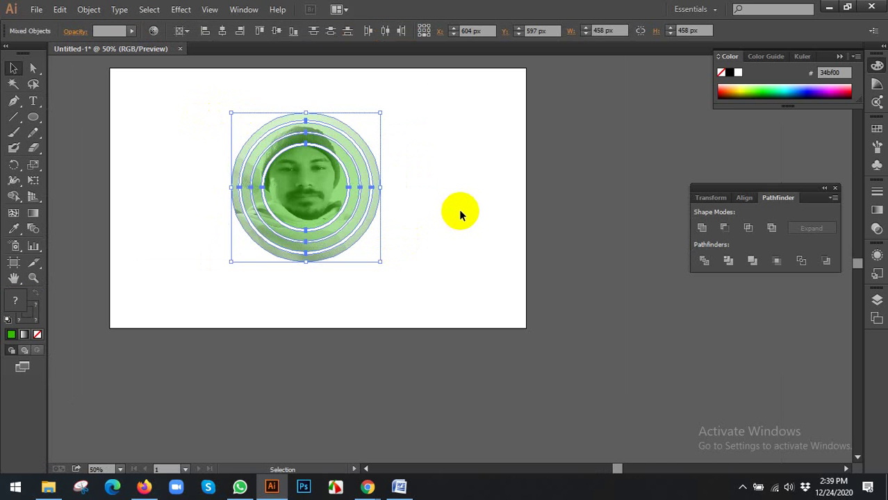
pyautogui.click(459, 209)
pyautogui.moveTo(199, 95); pyautogui.dragTo(444, 243)
pyautogui.press('Delete')
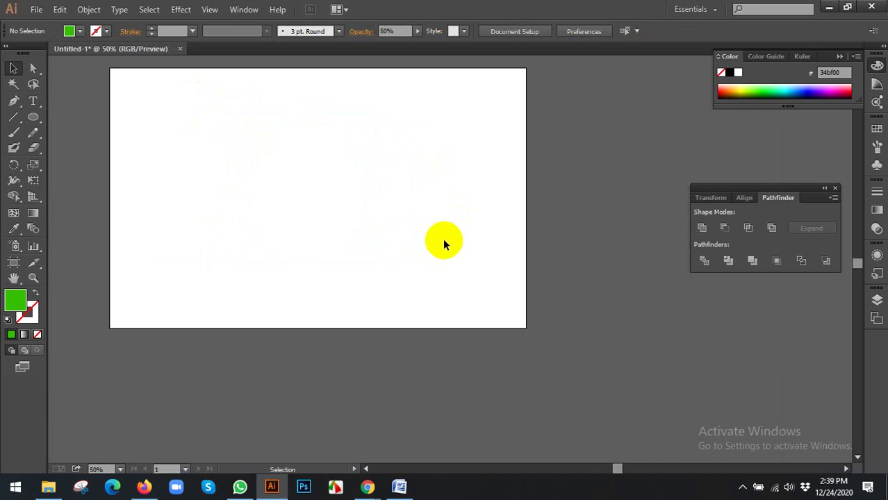
# - Draw a small green square near the artboard's upper-left corner with the Rectangle tool
pyautogui.moveTo(337, 184); pyautogui.dragTo(365, 238)
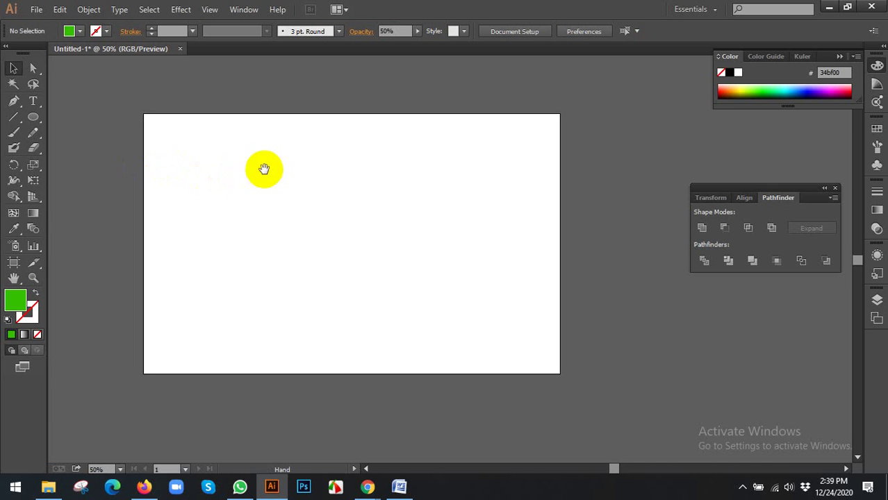
pyautogui.moveTo(33, 115); pyautogui.dragTo(93, 118)
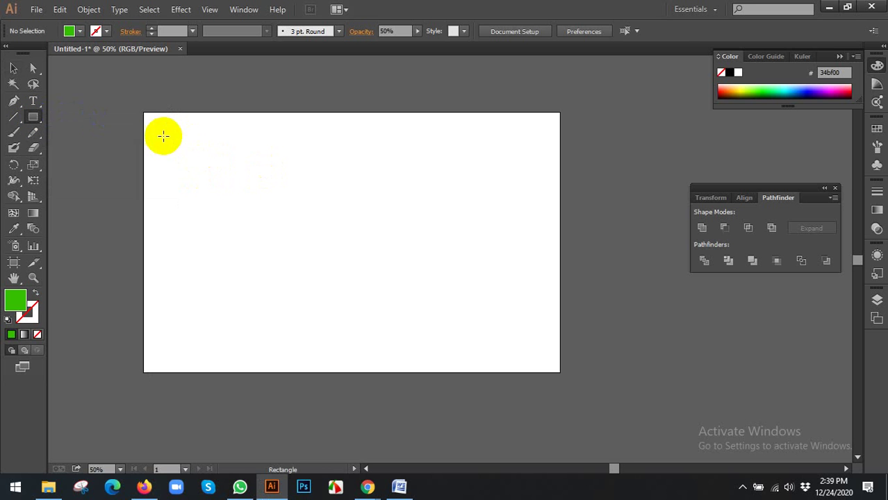
pyautogui.moveTo(160, 133); pyautogui.dragTo(219, 143)
# - Duplicate the square at even spacing to make a row of eleven squares across the artboard
pyautogui.press('v')
pyautogui.scroll(1, 207, 151)
pyautogui.hotkey('ctrl', 'd')
pyautogui.hotkey('ctrl', 'd')
pyautogui.hotkey('ctrl', 'd')
pyautogui.hotkey('ctrl', 'd')
pyautogui.hotkey('ctrl', 'd')
pyautogui.hotkey('ctrl', 'd')
pyautogui.hotkey('ctrl', 'd')
pyautogui.hotkey('ctrl', 'd')
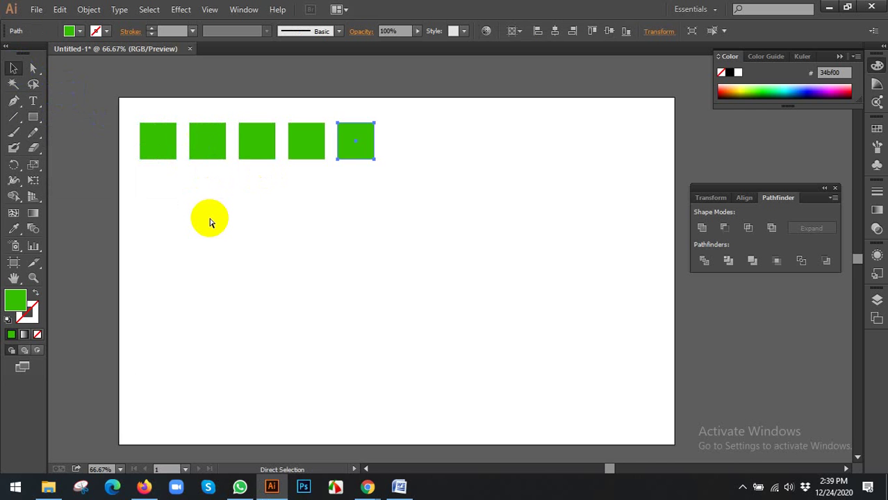
pyautogui.hotkey('ctrl', 'd')
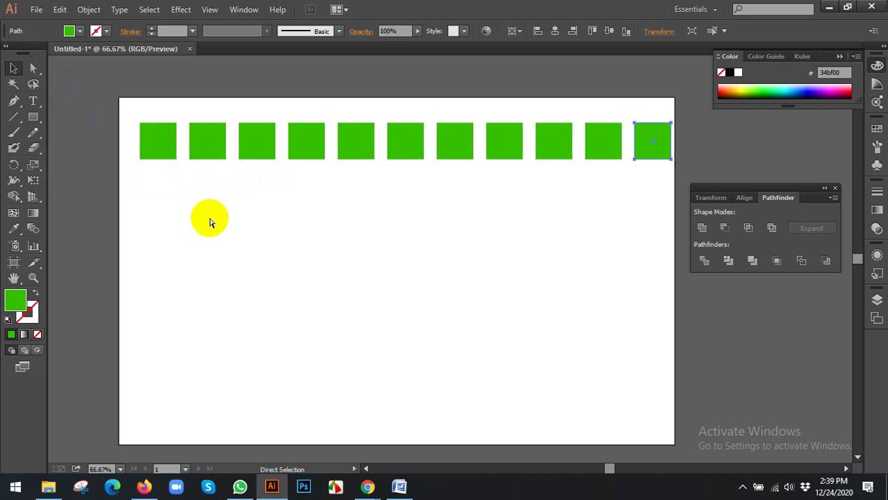
# - Shift the row slightly to the left and duplicate it downward at even spacing to fill the artboard with six rows
pyautogui.moveTo(116, 116); pyautogui.dragTo(641, 197)
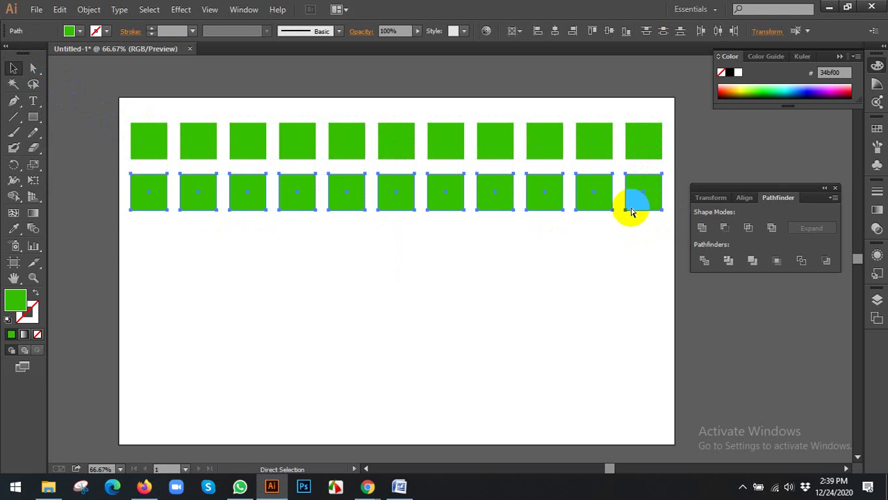
pyautogui.hotkey('ctrl', 'd')
pyautogui.hotkey('ctrl', 'd')
pyautogui.hotkey('ctrl', 'd')
pyautogui.hotkey('ctrl', 'd')
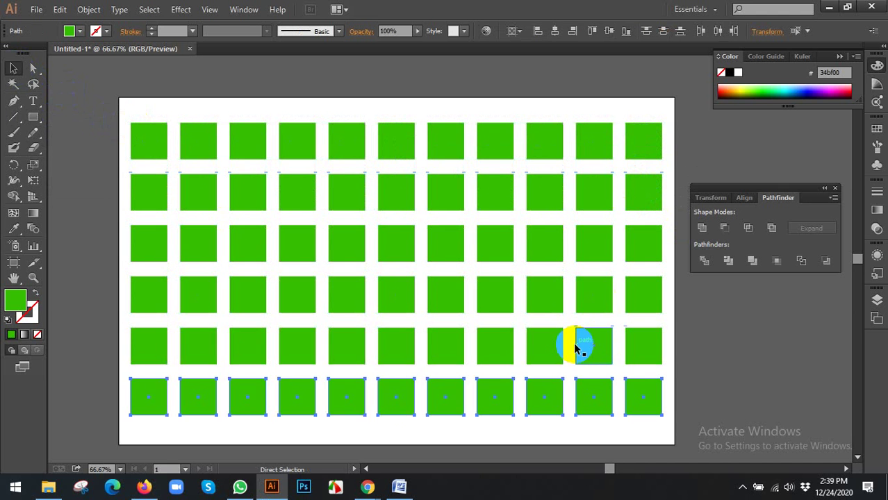
pyautogui.hotkey('ctrl', '-')
pyautogui.moveTo(205, 156); pyautogui.dragTo(672, 405)
pyautogui.click(681, 350)
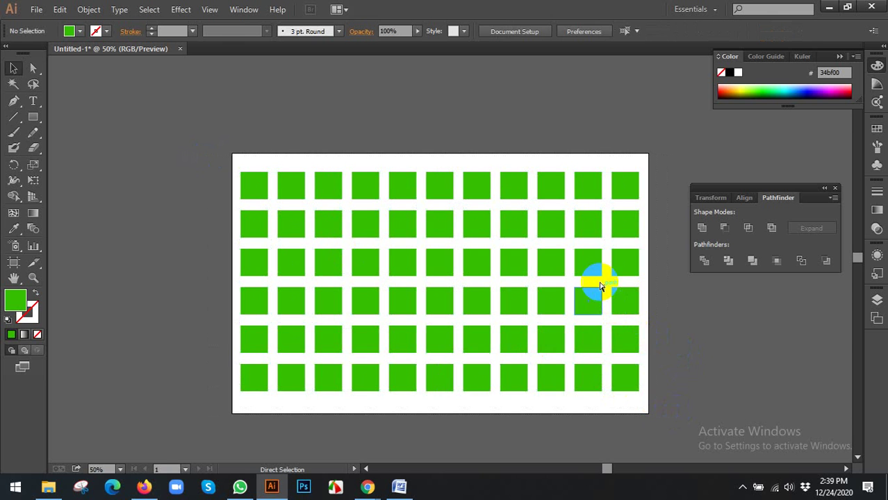
# - Undo the grid and row duplication back to the single green square
pyautogui.hotkey('ctrl', 'z')
pyautogui.hotkey('ctrl', 'z')
pyautogui.hotkey('ctrl', 'z')
pyautogui.hotkey('ctrl', 'z')
pyautogui.hotkey('ctrl', 'z')
pyautogui.hotkey('ctrl', 'z')
pyautogui.hotkey('ctrl', 'z')
pyautogui.hotkey('ctrl', 'z')
pyautogui.hotkey('ctrl', 'z')
pyautogui.hotkey('ctrl', 'z')
pyautogui.hotkey('ctrl', 'z')
pyautogui.hotkey('ctrl', 'z')
pyautogui.hotkey('ctrl', 'z')
pyautogui.hotkey('ctrl', 'z')
pyautogui.hotkey('ctrl', 'z')
pyautogui.hotkey('ctrl', 'z')
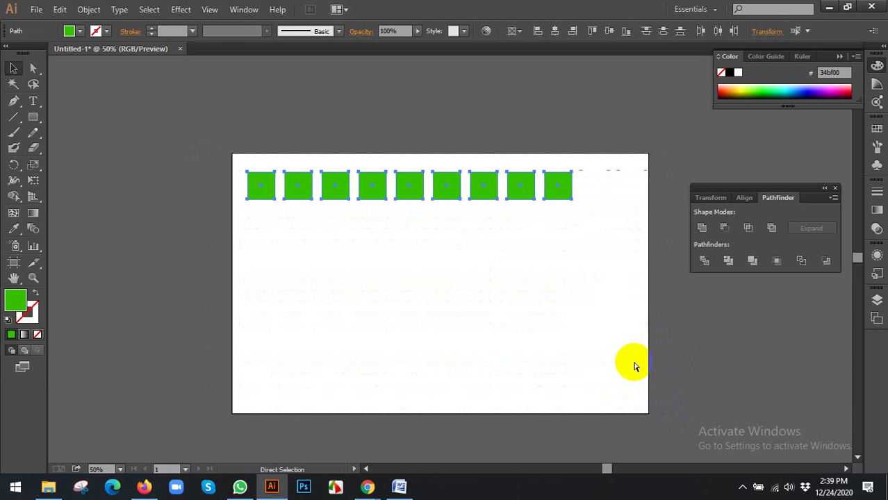
pyautogui.click(440, 288)
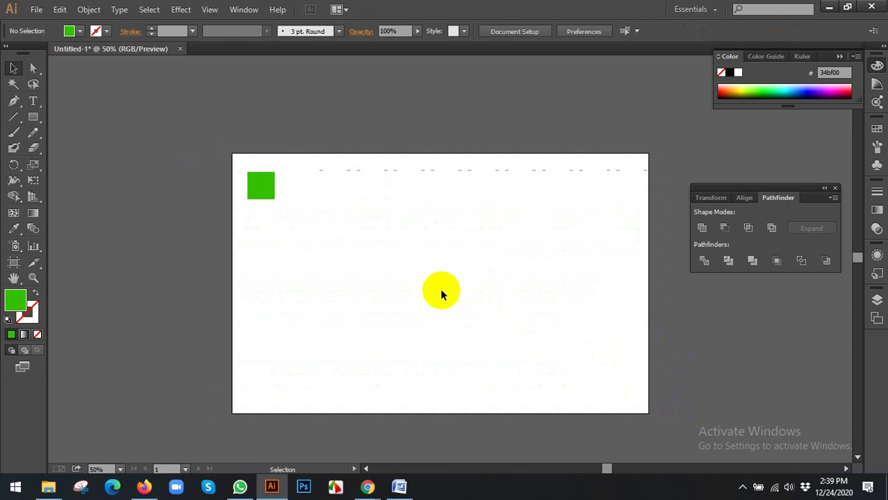
# - Place a copy of the green square directly to its right with a narrow gap
pyautogui.scroll(1, 331, 201)
pyautogui.click(219, 164)
pyautogui.scroll(-1, 306, 188)
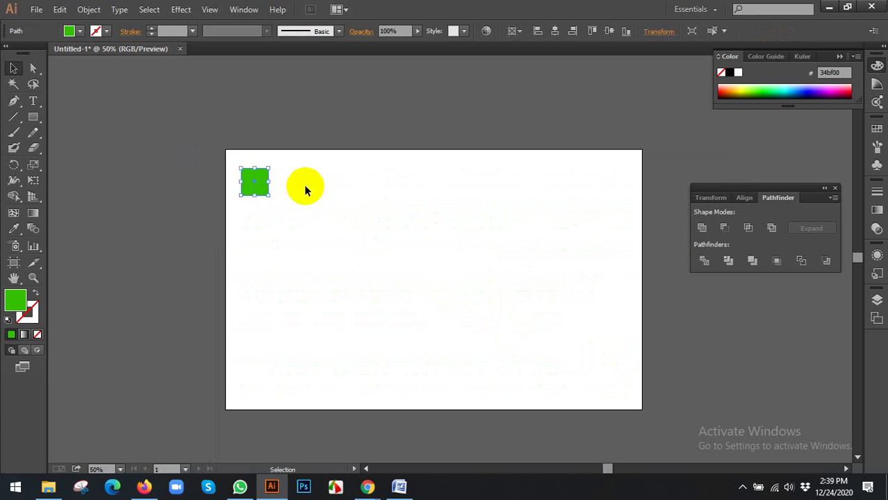
pyautogui.moveTo(338, 204); pyautogui.dragTo(265, 185)
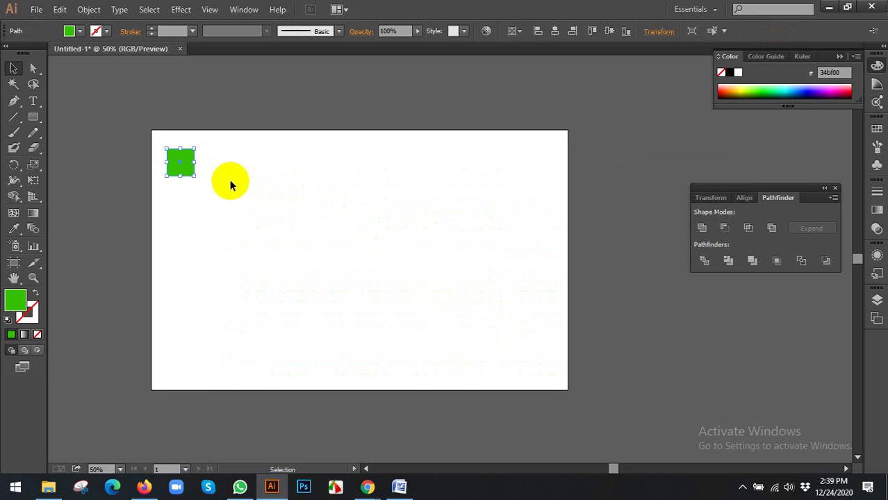
pyautogui.moveTo(187, 165); pyautogui.dragTo(223, 165)
pyautogui.click(270, 174)
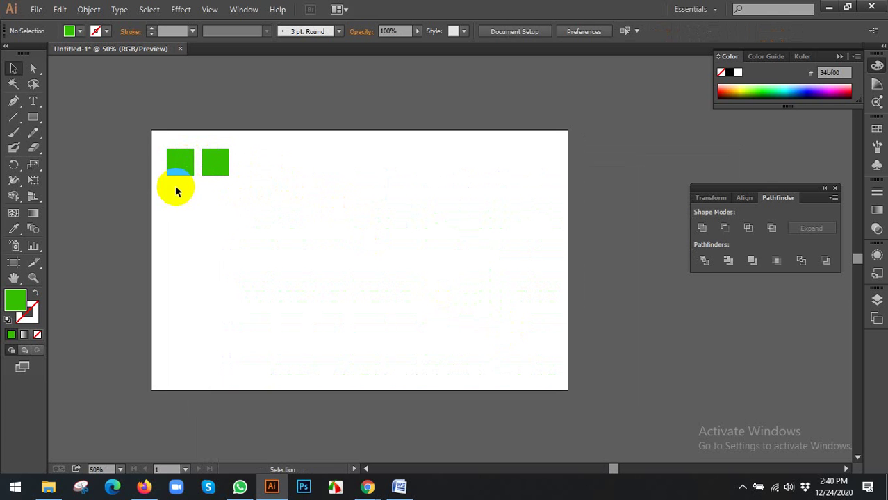
# - Change the copied square's fill to orange-red (d43e00)
pyautogui.scroll(1, 175, 186)
pyautogui.moveTo(204, 215); pyautogui.dragTo(206, 220)
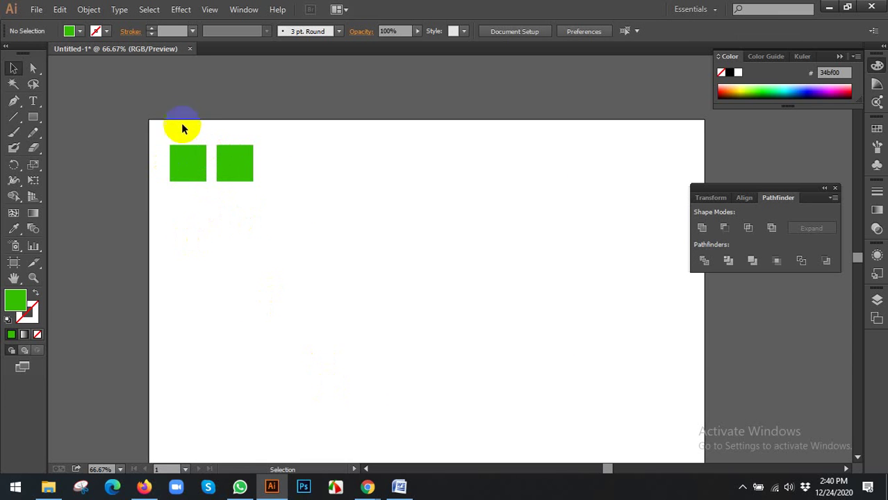
pyautogui.click(186, 159)
pyautogui.click(239, 153)
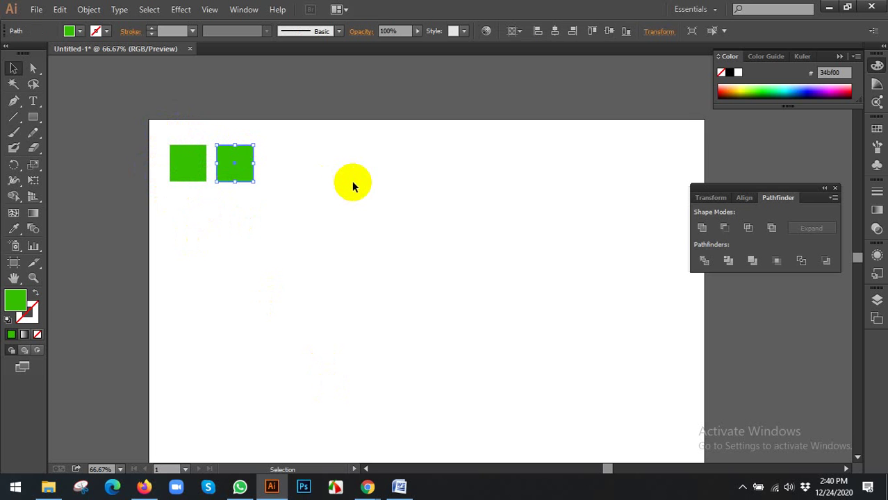
pyautogui.click(726, 90)
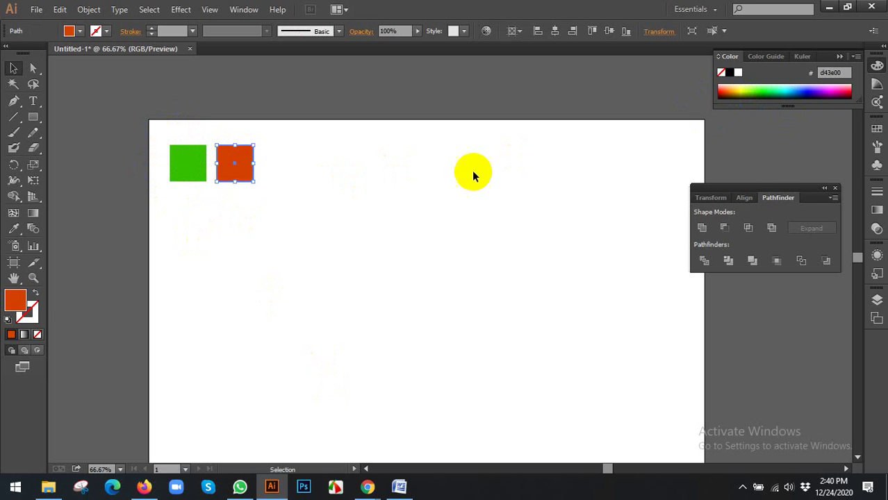
# - Check the Google Meet call in Chrome and return to Illustrator
pyautogui.moveTo(368, 486)
pyautogui.click(309, 426)
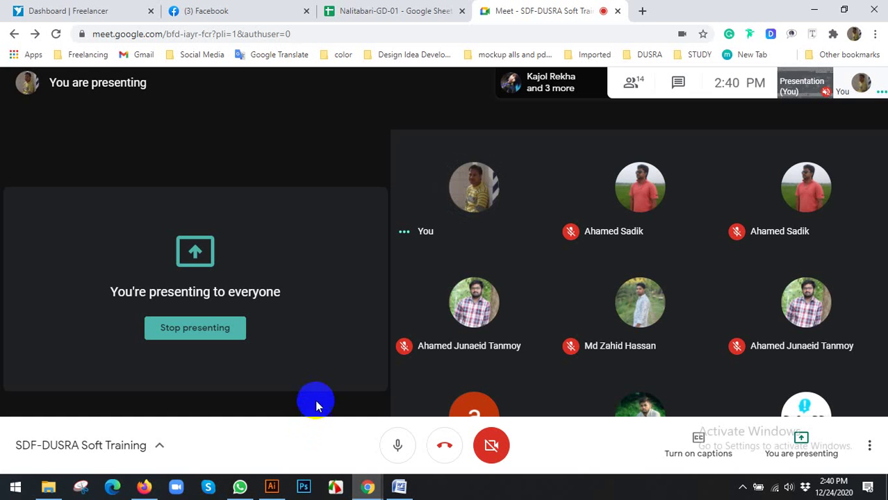
pyautogui.click(272, 486)
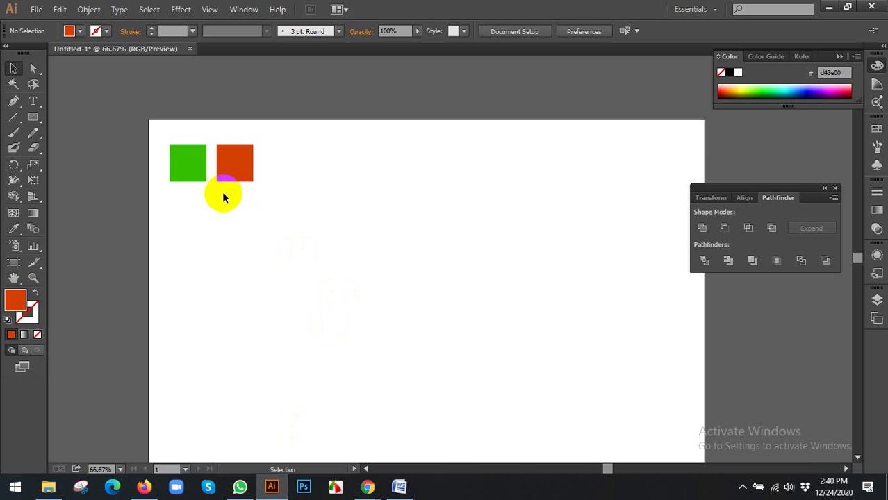
# - Delete the orange-red copy and select the remaining green square
pyautogui.scroll(1, 219, 202)
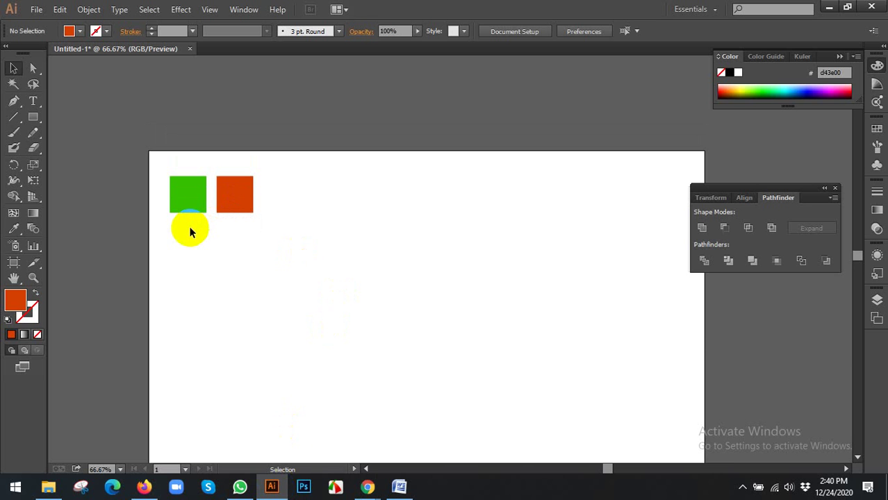
pyautogui.click(234, 189)
pyautogui.press('Delete')
pyautogui.click(194, 186)
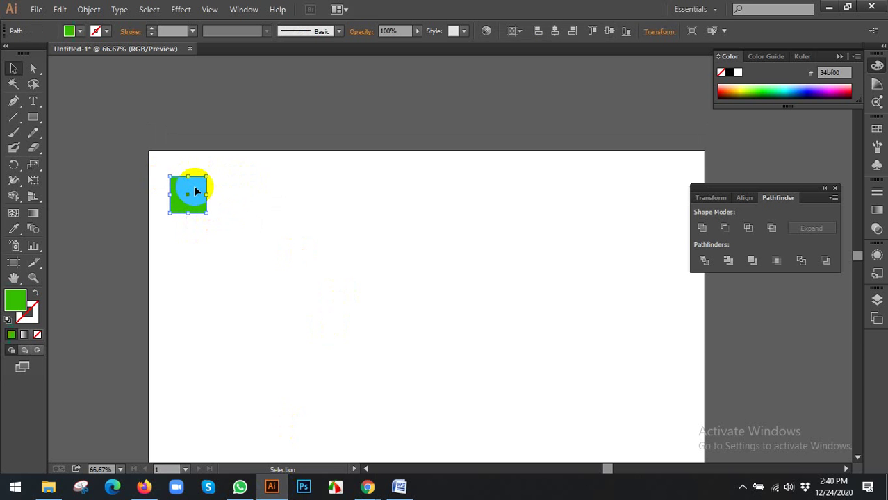
# - Place four copies of the green square by hand in a row to its right
pyautogui.moveTo(190, 188); pyautogui.dragTo(341, 191)
pyautogui.hotkey('ctrl', 'shift', 'a')
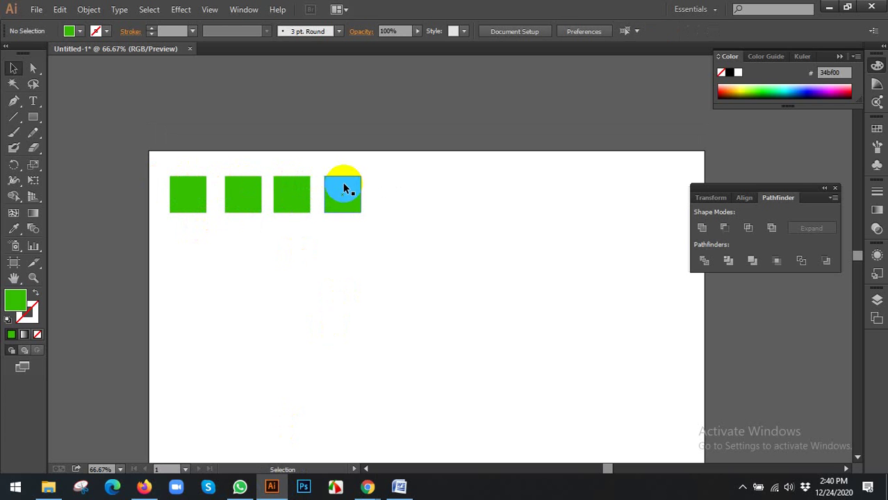
pyautogui.moveTo(344, 189); pyautogui.dragTo(395, 194)
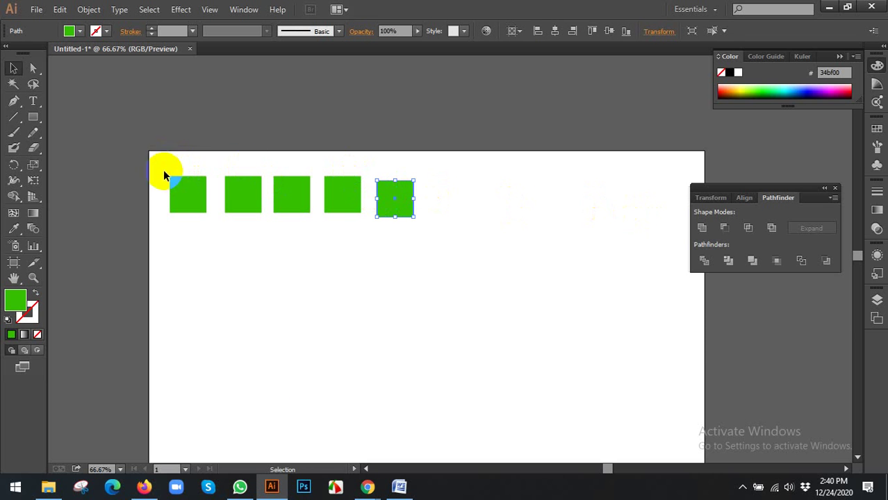
pyautogui.moveTo(164, 175); pyautogui.dragTo(494, 241)
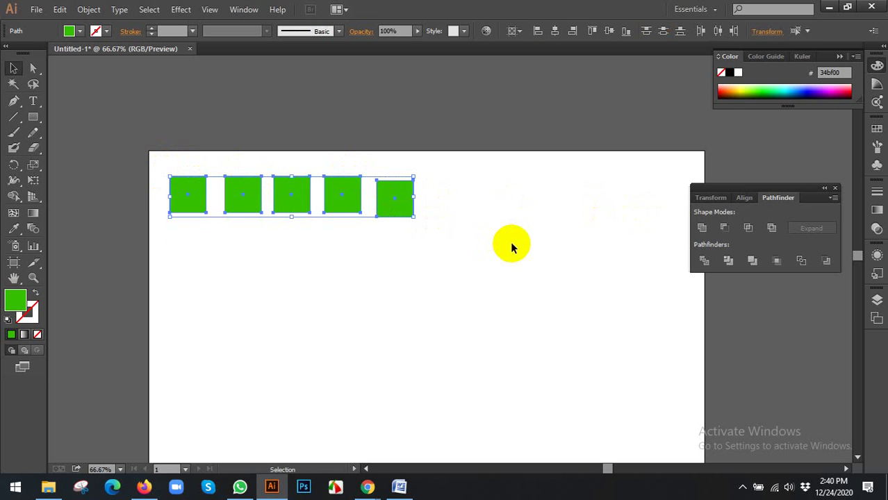
pyautogui.click(507, 250)
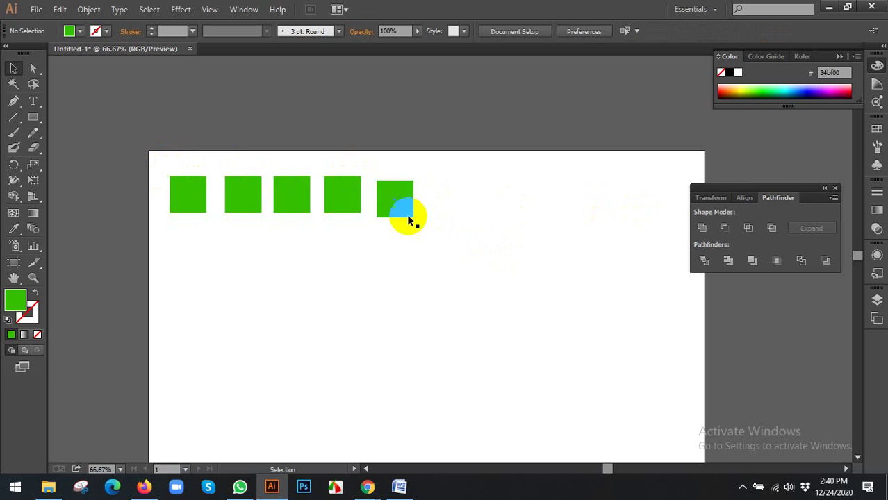
# - Delete the four hand-placed copies, keeping only the first green square
pyautogui.moveTo(213, 162); pyautogui.dragTo(448, 207)
pyautogui.scroll(-2, 448, 205)
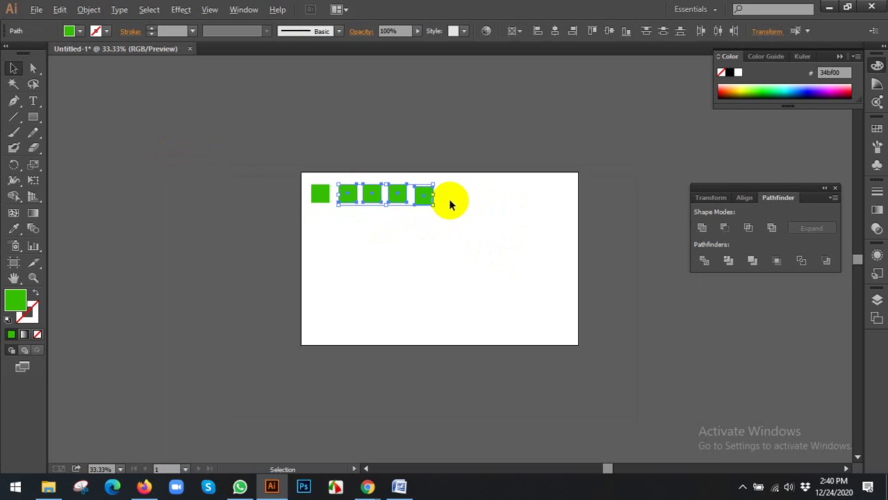
pyautogui.scroll(1, 448, 199)
pyautogui.press('Delete')
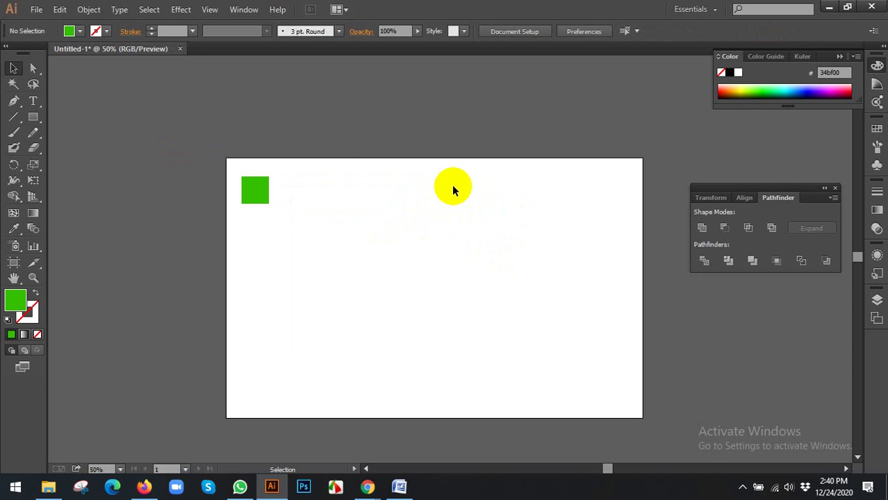
# - Copy the green square to its right with a gap and repeat the duplication into an evenly spaced row of nine squares
pyautogui.click(262, 181)
pyautogui.scroll(1, 262, 181)
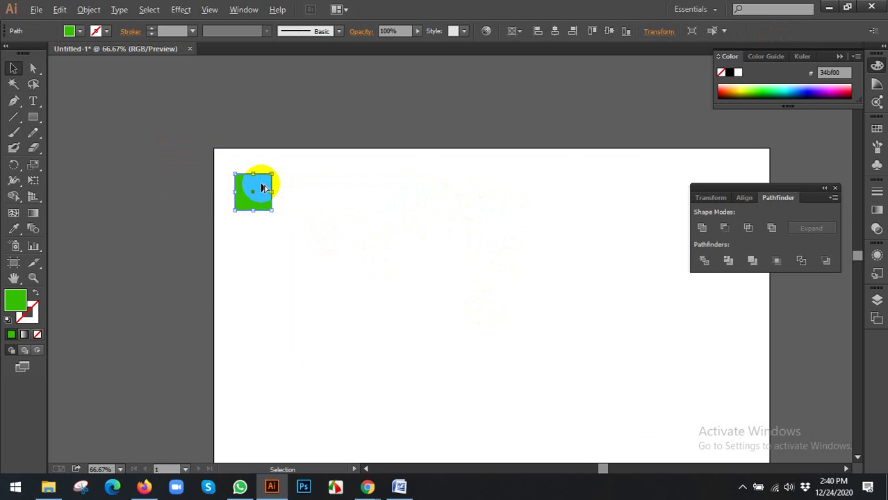
pyautogui.press('space')
pyautogui.moveTo(325, 210); pyautogui.dragTo(254, 196)
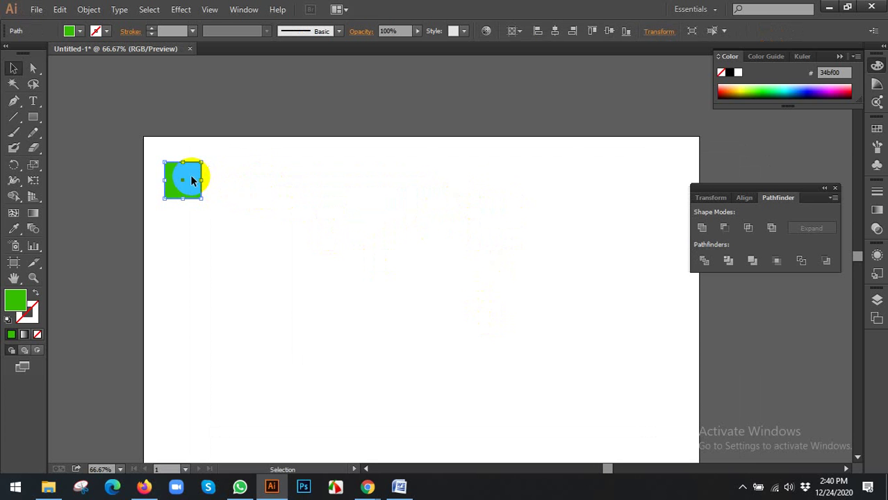
pyautogui.moveTo(192, 181); pyautogui.dragTo(250, 181)
pyautogui.hotkey('ctrl', 'd')
pyautogui.hotkey('ctrl', 'd')
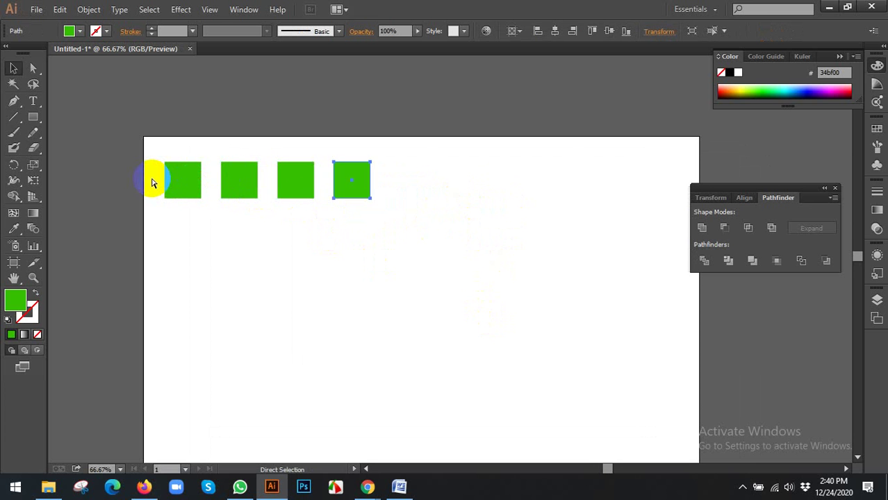
pyautogui.hotkey('ctrl', 'd')
pyautogui.hotkey('ctrl', 'd')
pyautogui.hotkey('ctrl', 'd')
pyautogui.hotkey('ctrl', 'd')
pyautogui.hotkey('ctrl', 'd')
pyautogui.scroll(-1, 148, 169)
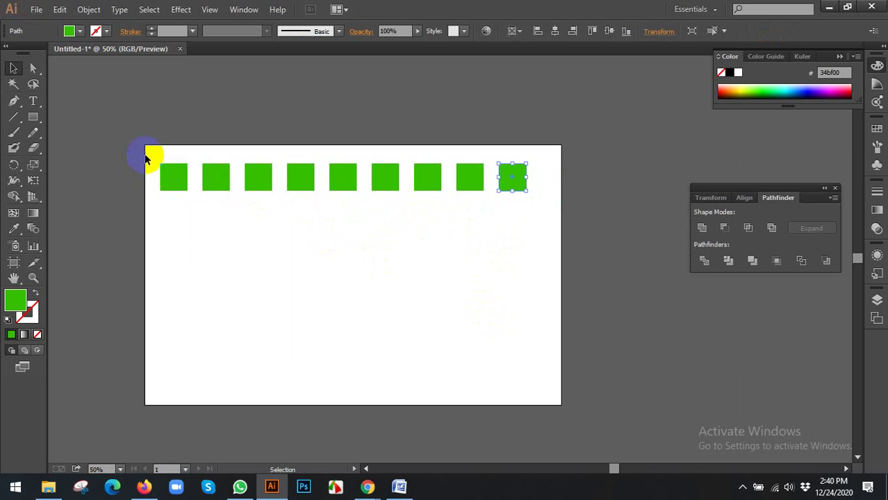
# - Copy the whole row of squares just below itself and repeat the duplication to build a grid of six rows
pyautogui.moveTo(145, 158); pyautogui.dragTo(496, 182)
pyautogui.moveTo(146, 155); pyautogui.dragTo(526, 218)
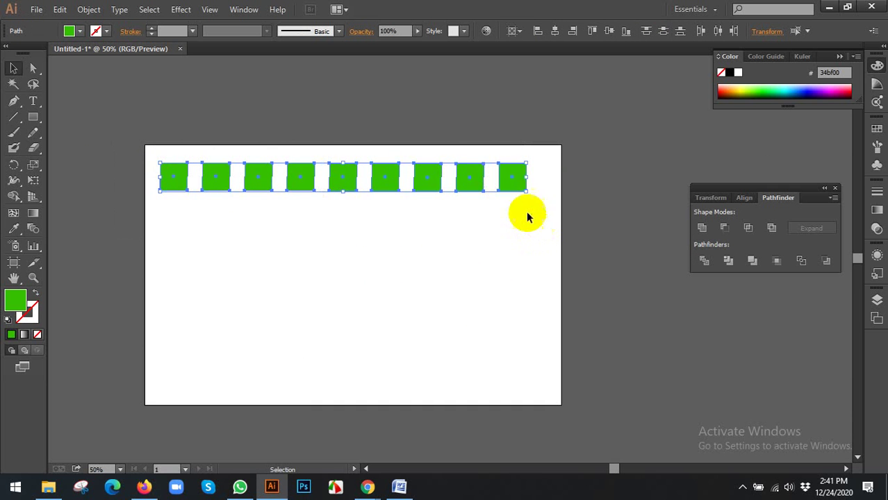
pyautogui.moveTo(512, 179); pyautogui.dragTo(512, 218)
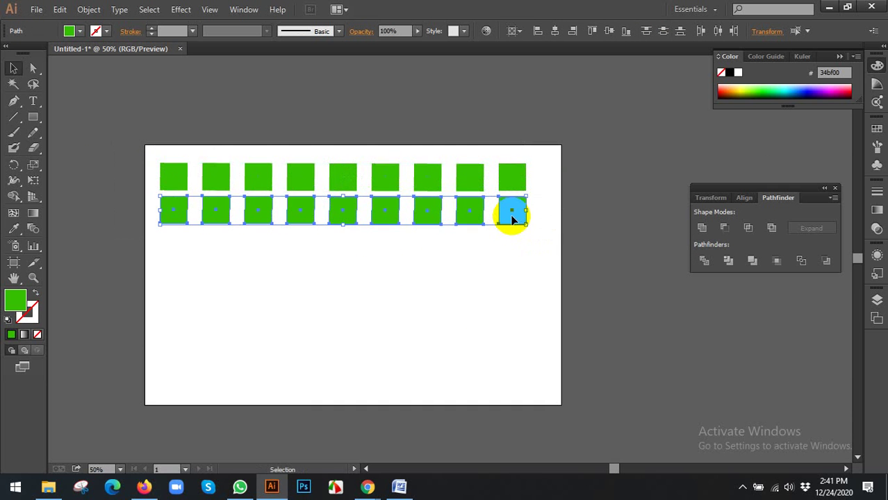
pyautogui.hotkey('ctrl', 'd')
pyautogui.hotkey('ctrl', 'd')
pyautogui.hotkey('ctrl', 'd')
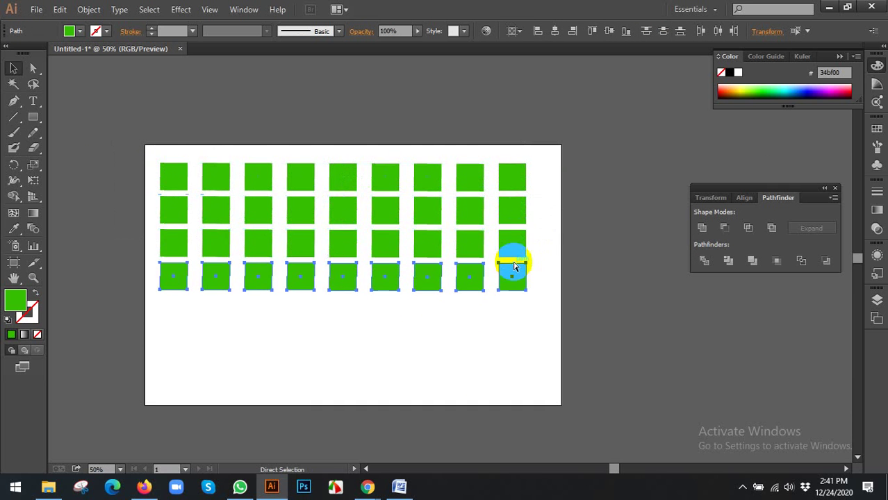
pyautogui.hotkey('ctrl', 'd')
# - Switch to the Google Meet call in Chrome, look through the participant list, close it and return to Illustrator
pyautogui.moveTo(363, 478)
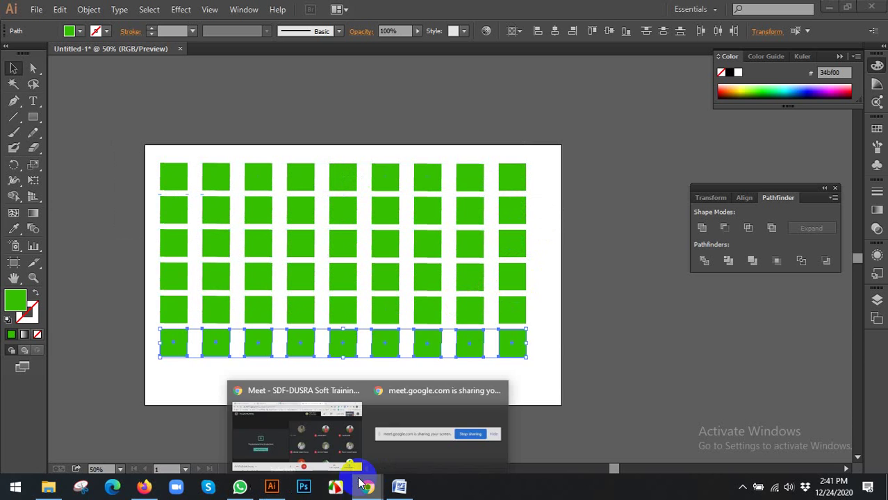
pyautogui.click(328, 418)
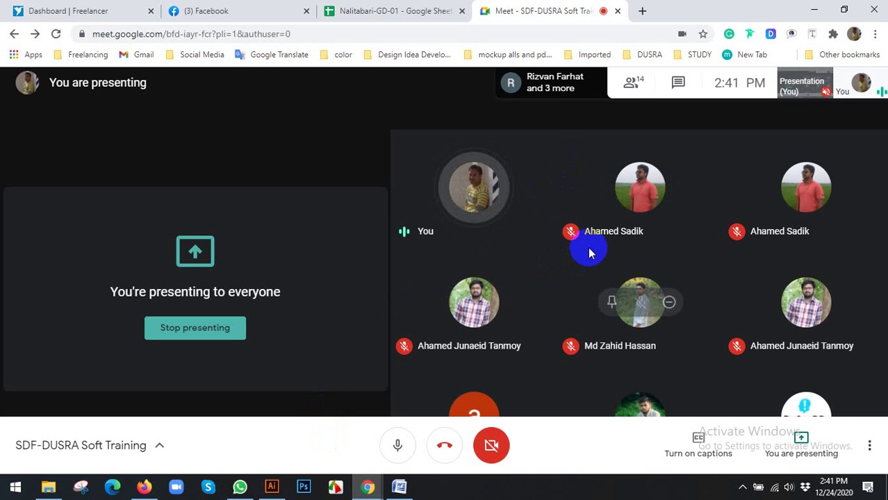
pyautogui.click(649, 83)
pyautogui.scroll(-5, 754, 285)
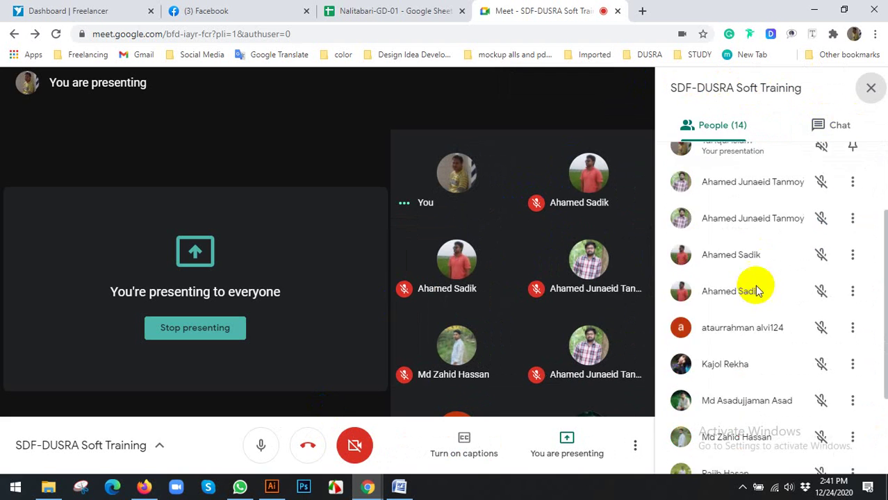
pyautogui.scroll(5, 757, 296)
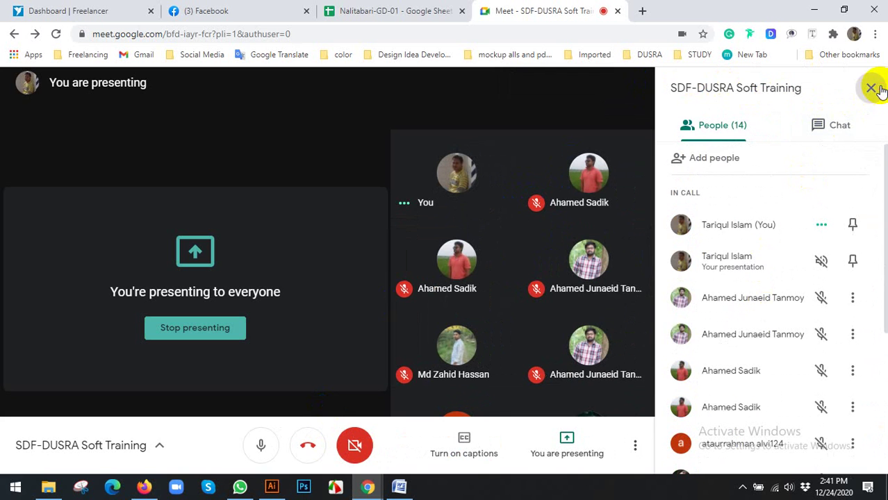
pyautogui.click(871, 87)
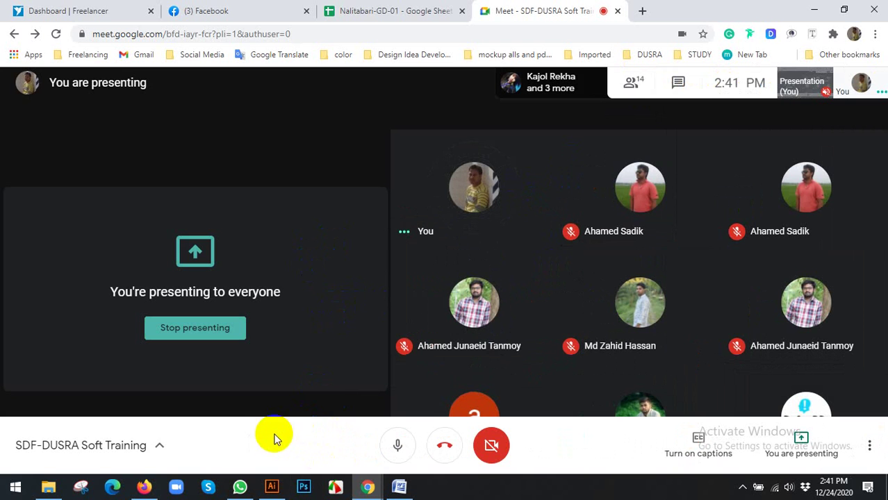
pyautogui.click(272, 487)
# - Shift the whole square grid slightly to the right, then unite the squares into one compound shape and expand it
pyautogui.click(114, 195)
pyautogui.moveTo(113, 194); pyautogui.dragTo(123, 146)
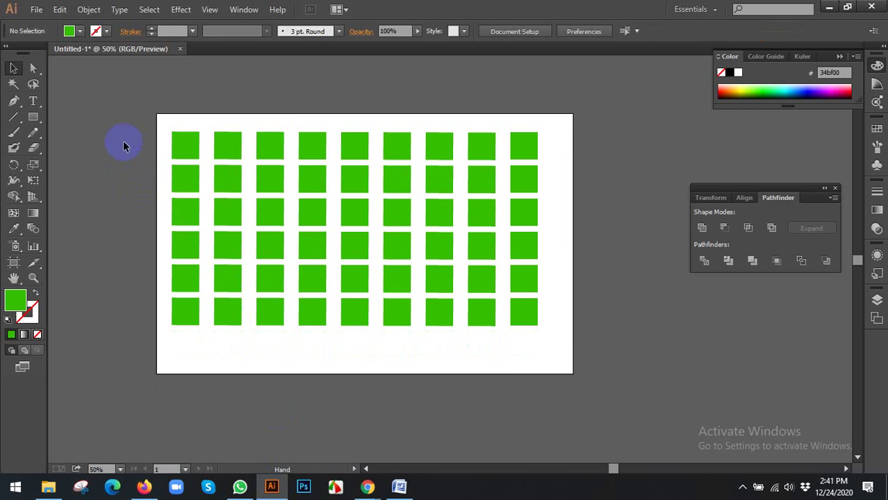
pyautogui.moveTo(392, 321); pyautogui.dragTo(532, 321)
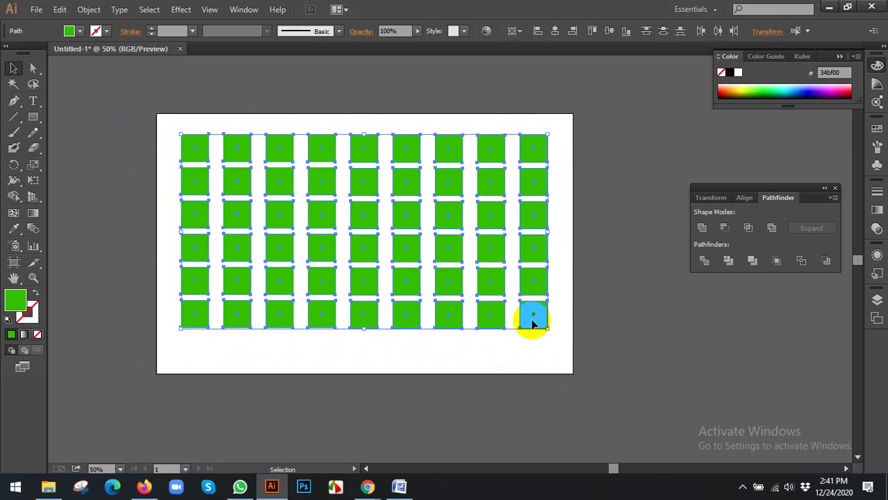
pyautogui.keyDown('alt'); pyautogui.click(703, 228); pyautogui.keyUp('alt')
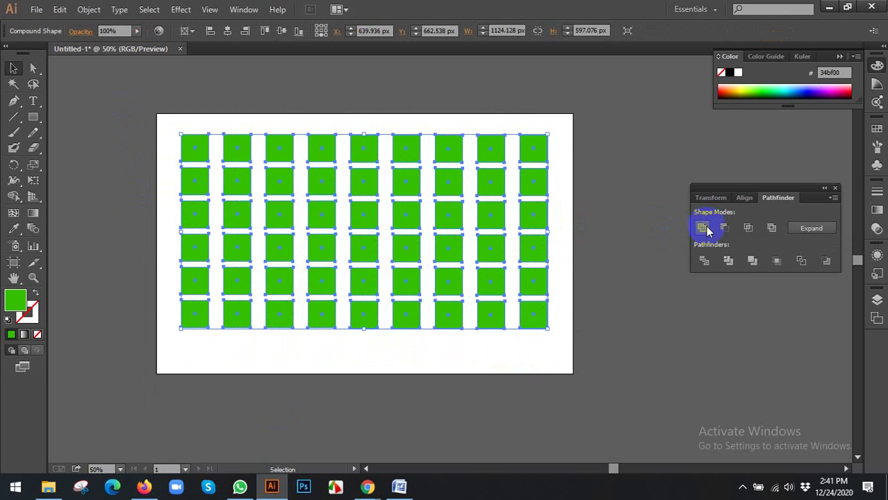
pyautogui.click(805, 226)
pyautogui.click(604, 223)
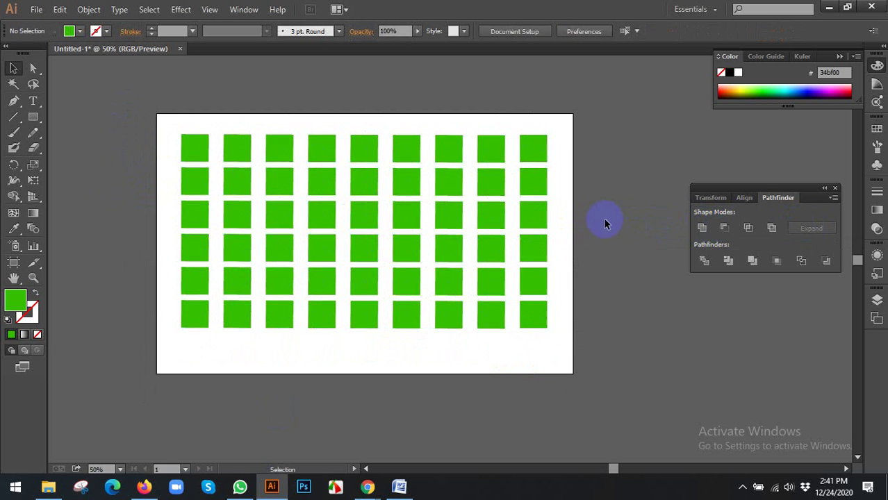
# - Place the embedded image img.jpg from the Desktop into the document
pyautogui.click(38, 10)
pyautogui.click(70, 218)
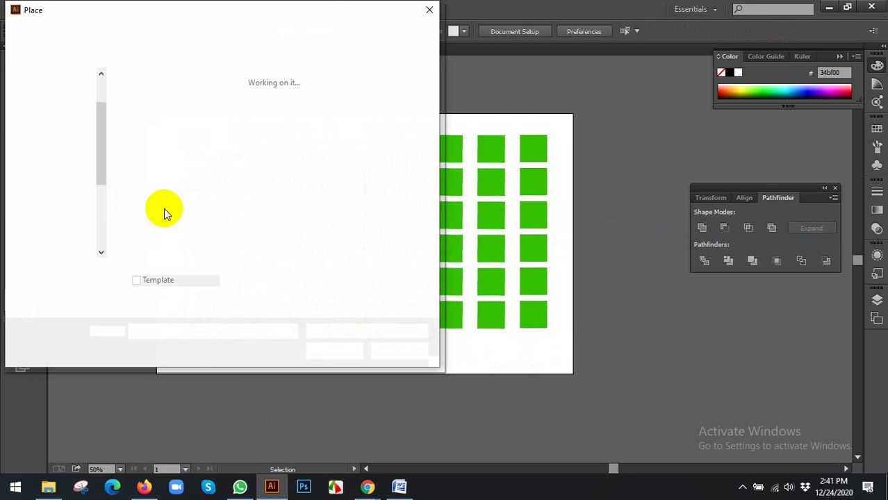
pyautogui.click(196, 182)
pyautogui.click(250, 93)
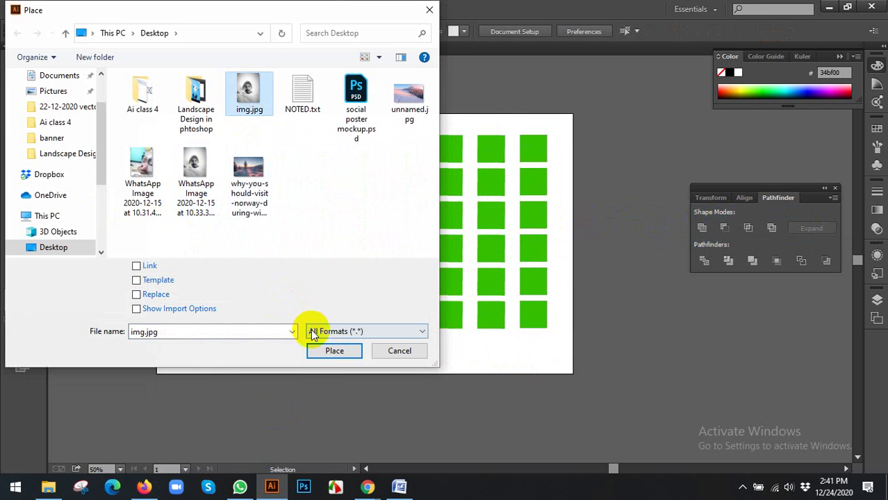
pyautogui.click(327, 350)
pyautogui.click(101, 171)
# - Enlarge the portrait proportionally and position it so that the face sits centrally over the square grid
pyautogui.scroll(-1, 105, 169)
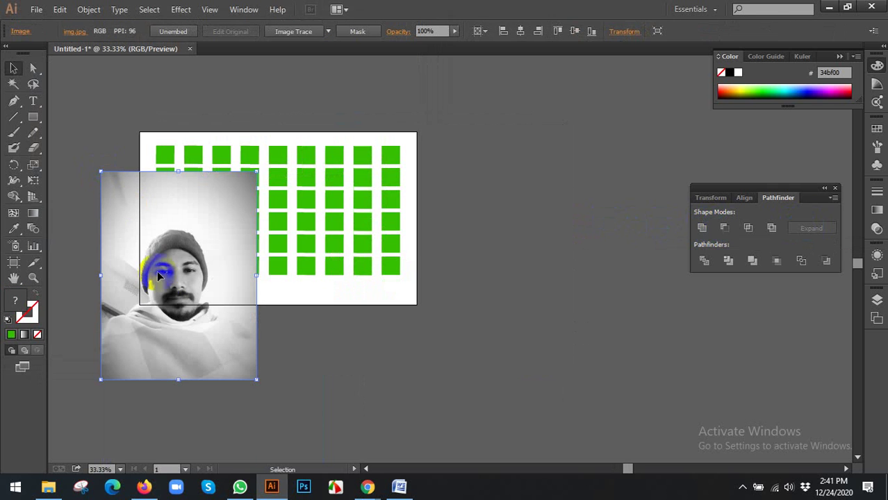
pyautogui.moveTo(159, 277); pyautogui.dragTo(172, 225)
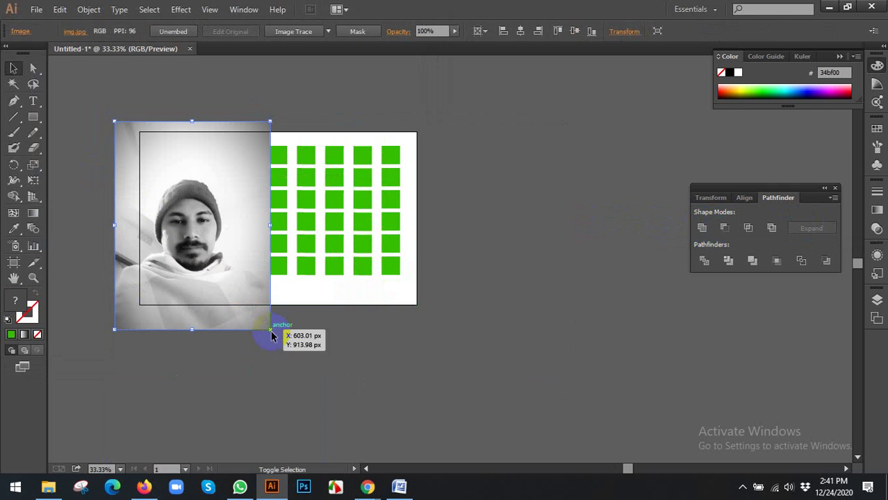
pyautogui.click(438, 396)
pyautogui.moveTo(270, 329); pyautogui.dragTo(426, 402)
pyautogui.moveTo(287, 358); pyautogui.dragTo(314, 341)
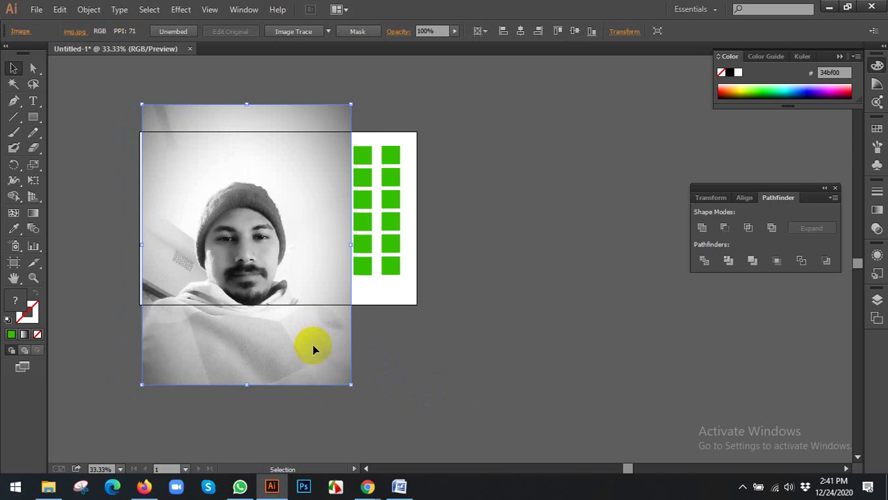
pyautogui.moveTo(350, 386); pyautogui.dragTo(379, 419)
pyautogui.moveTo(332, 365); pyautogui.dragTo(343, 337)
pyautogui.moveTo(387, 390); pyautogui.dragTo(402, 409)
pyautogui.moveTo(374, 372); pyautogui.dragTo(376, 336)
# - Send the portrait backward behind the green square grid
pyautogui.rightClick(337, 290)
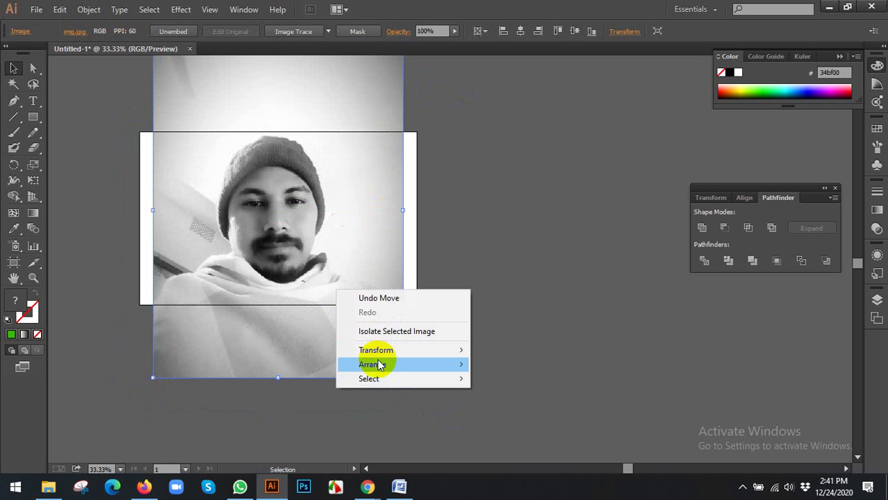
pyautogui.moveTo(383, 364)
pyautogui.click(496, 398)
pyautogui.scroll(1, 434, 257)
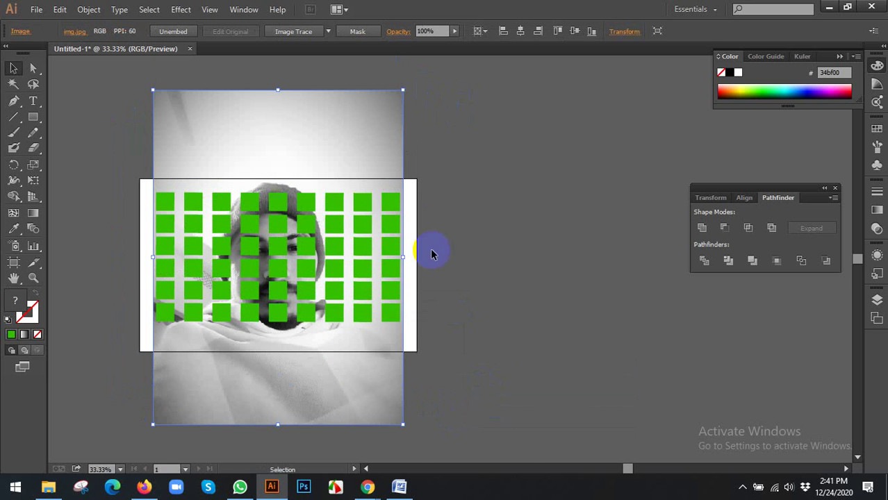
# - Select the grid together with the portrait, make a clipping mask from them and deselect
pyautogui.moveTo(475, 197); pyautogui.dragTo(223, 293)
pyautogui.rightClick(258, 225)
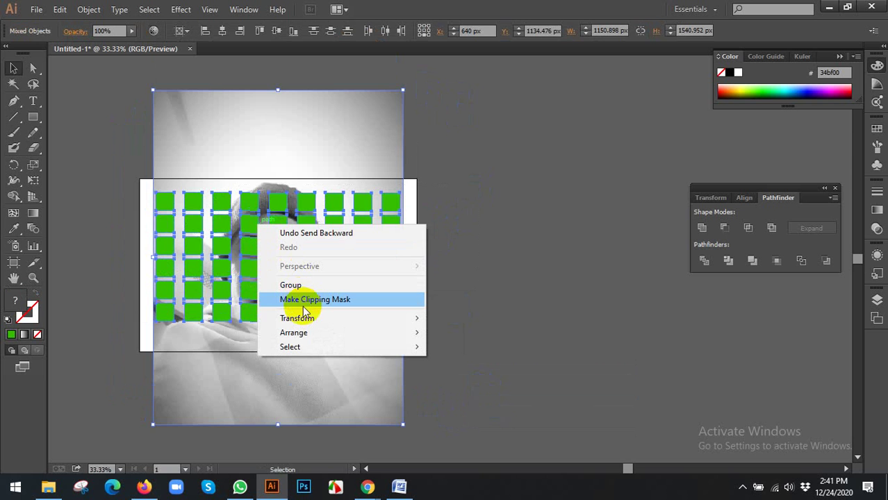
pyautogui.click(304, 299)
pyautogui.click(439, 324)
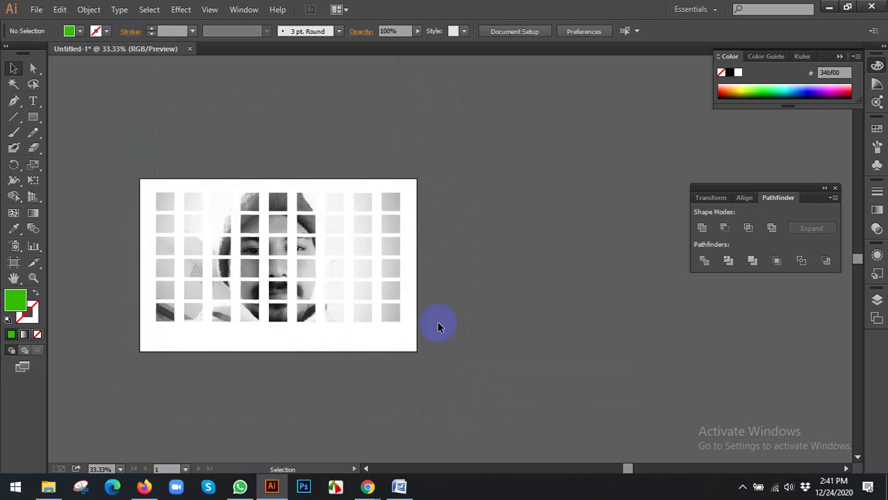
# - Select the clipped grid portrait and delete it to clear the artboard
pyautogui.scroll(1, 206, 343)
pyautogui.scroll(2, 216, 331)
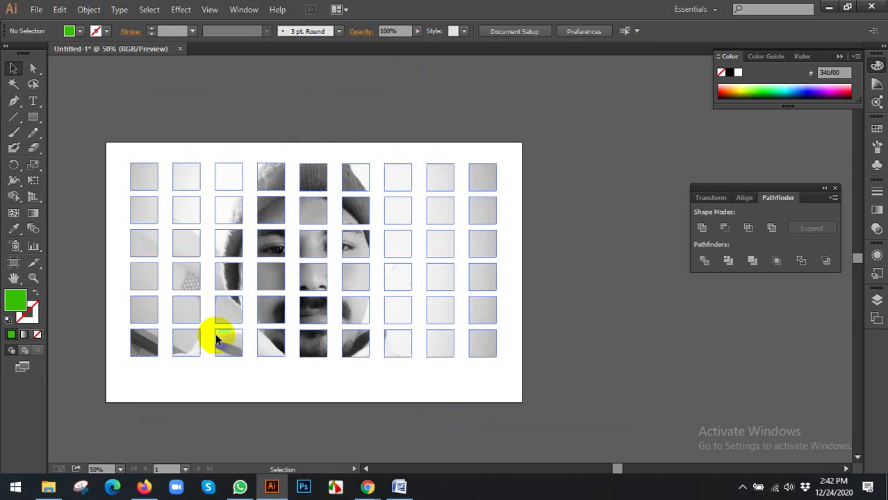
pyautogui.click(280, 241)
pyautogui.click(303, 384)
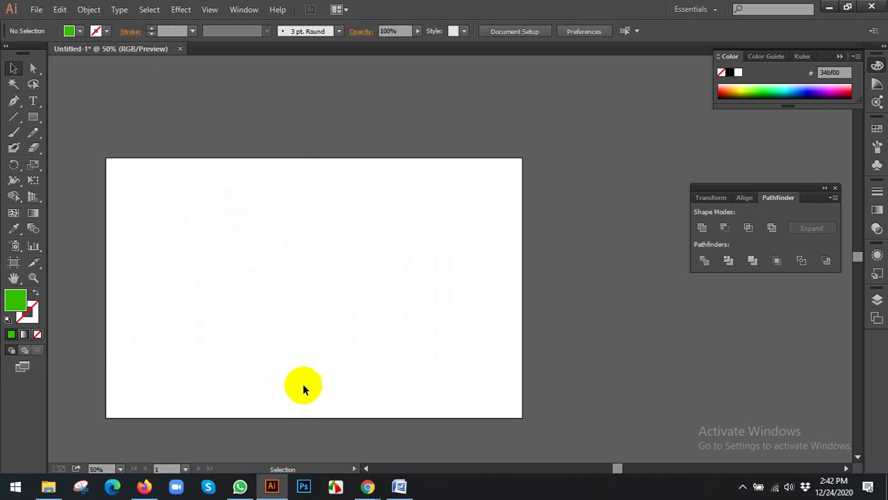
# - Switch to Chrome and open freepik.com in a new tab
pyautogui.click(368, 486)
pyautogui.click(310, 437)
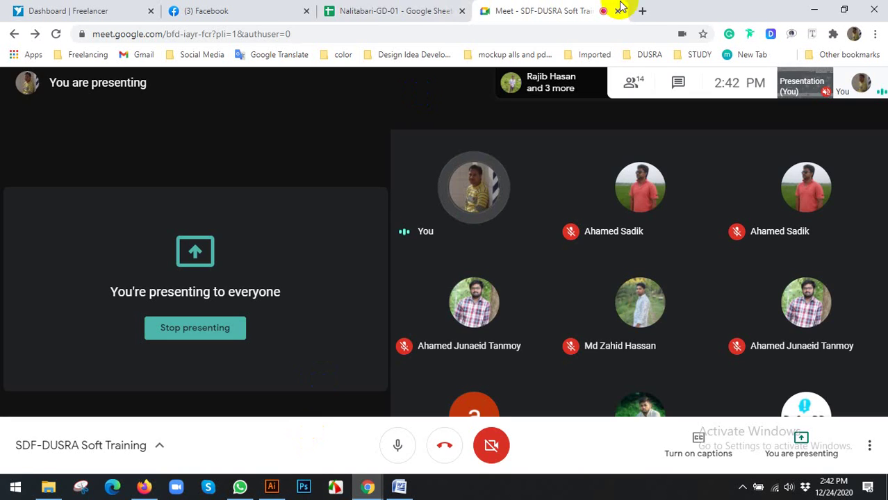
pyautogui.click(642, 10)
pyautogui.write('f')
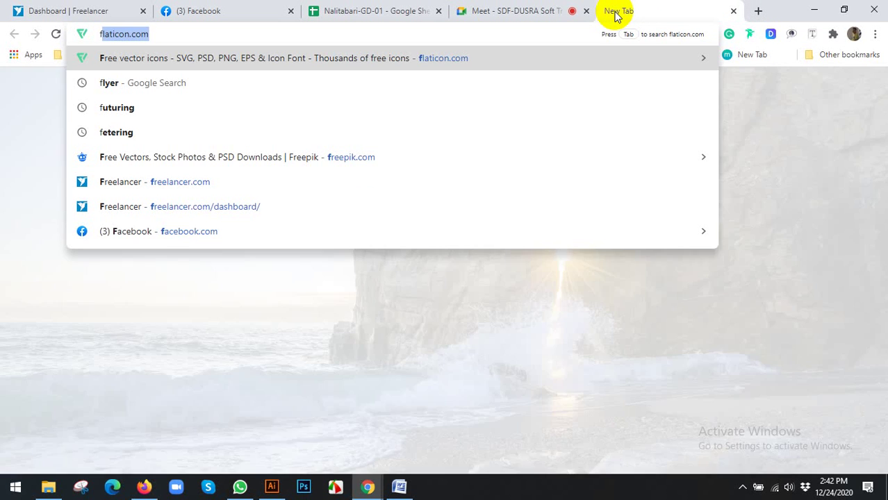
pyautogui.write('r')
pyautogui.press('Return')
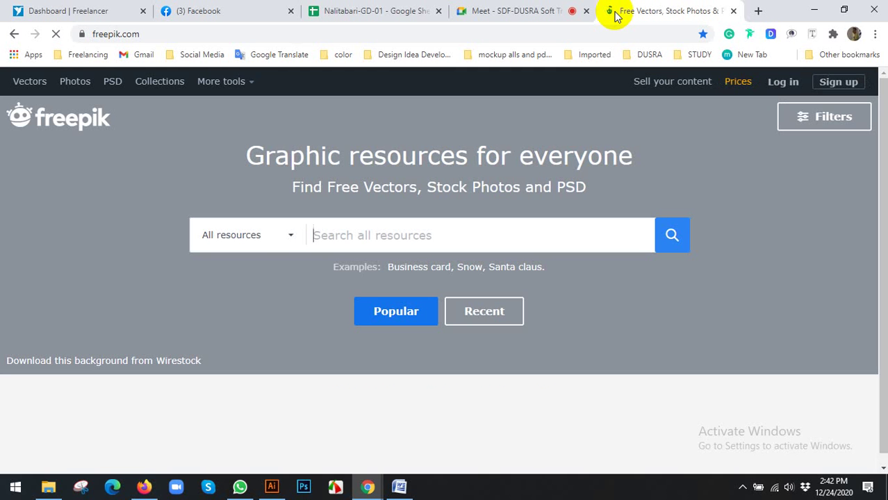
# - Search all Freepik resources for "flyer"
pyautogui.scroll(-2, 522, 259)
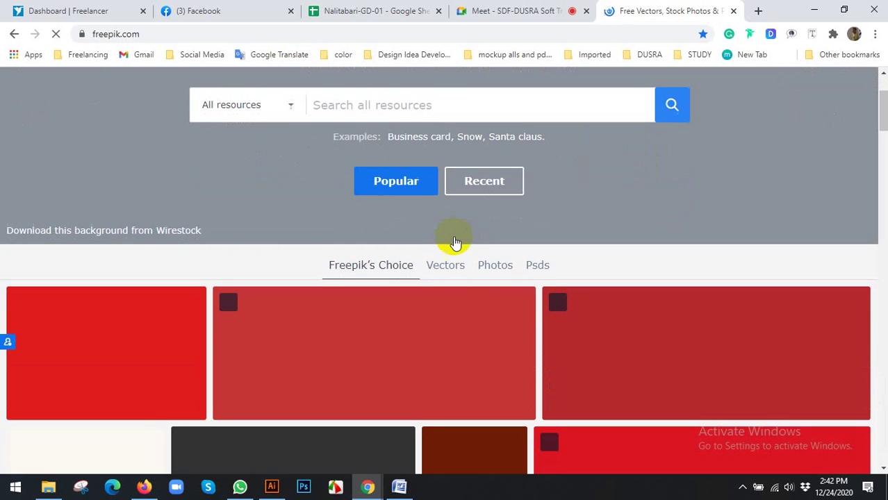
pyautogui.scroll(2, 409, 233)
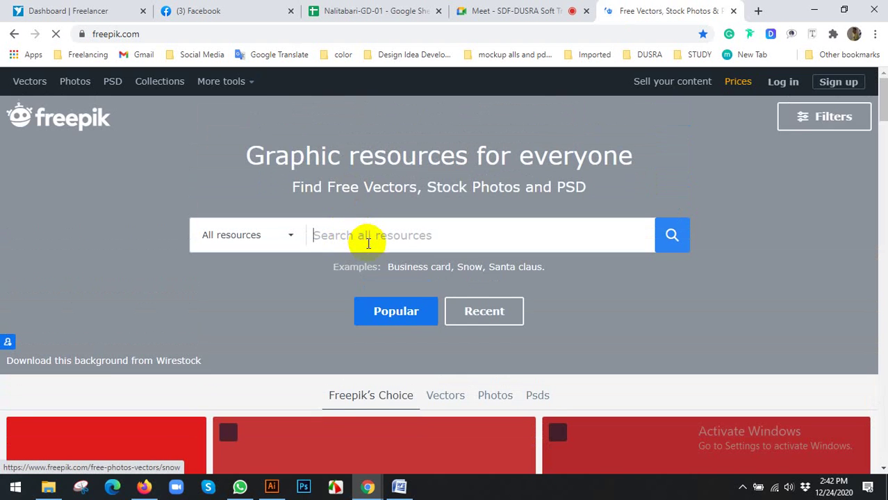
pyautogui.press('Return')
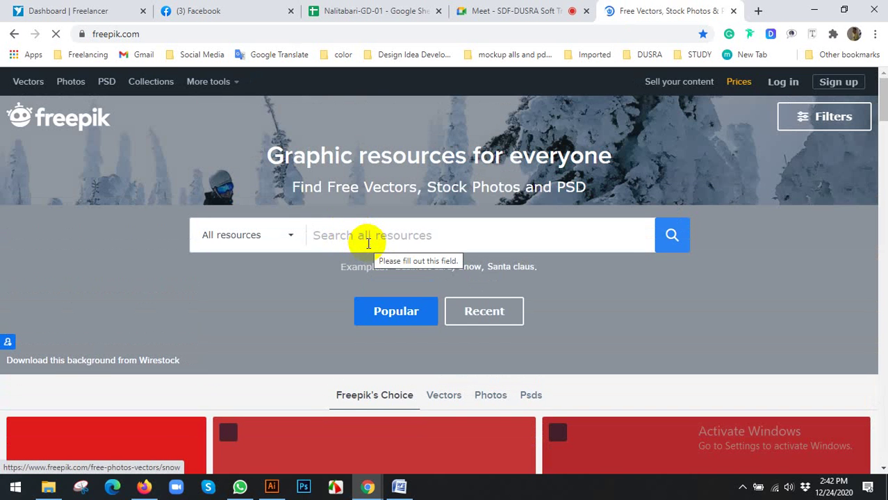
pyautogui.write('b')
pyautogui.press('BackSpace')
pyautogui.write('fly')
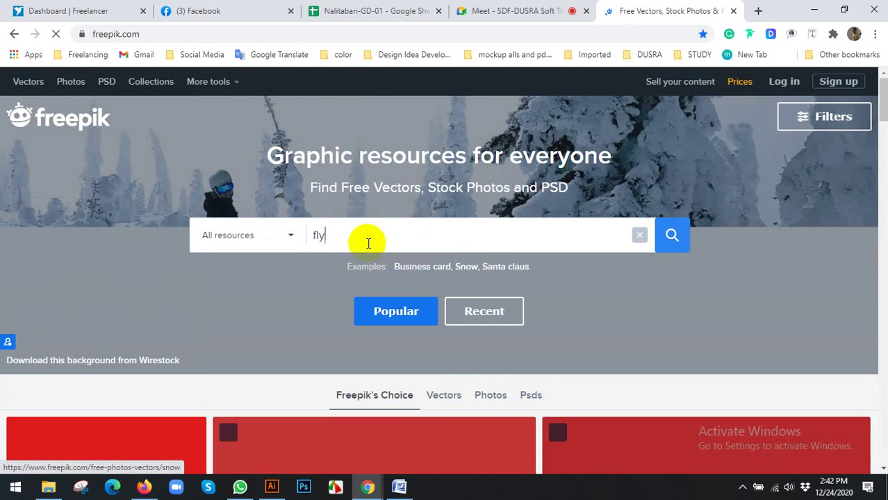
pyautogui.write('er')
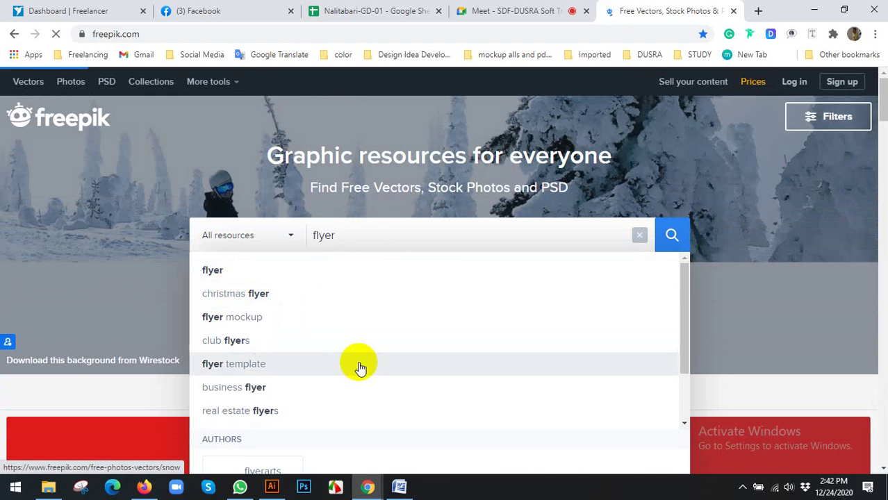
pyautogui.press('Return')
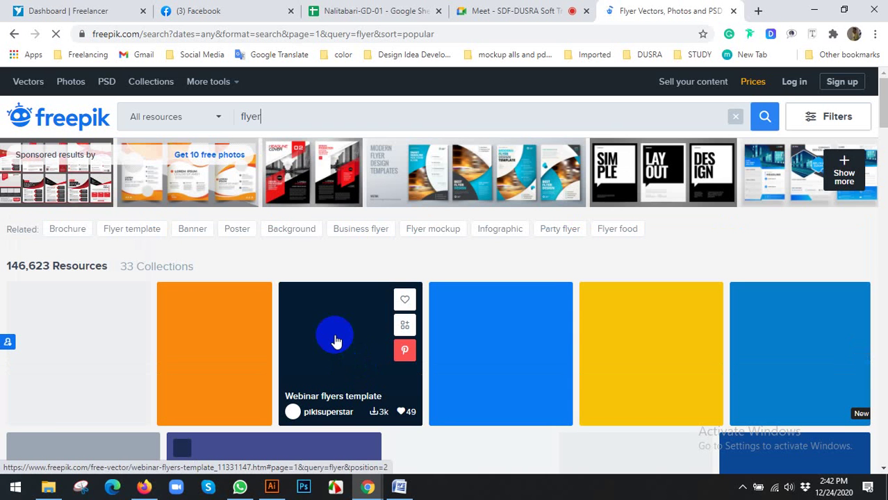
# - Look through the Freepik flyer results for flyer templates that contain photos
pyautogui.scroll(-2, 342, 326)
pyautogui.scroll(2, 343, 319)
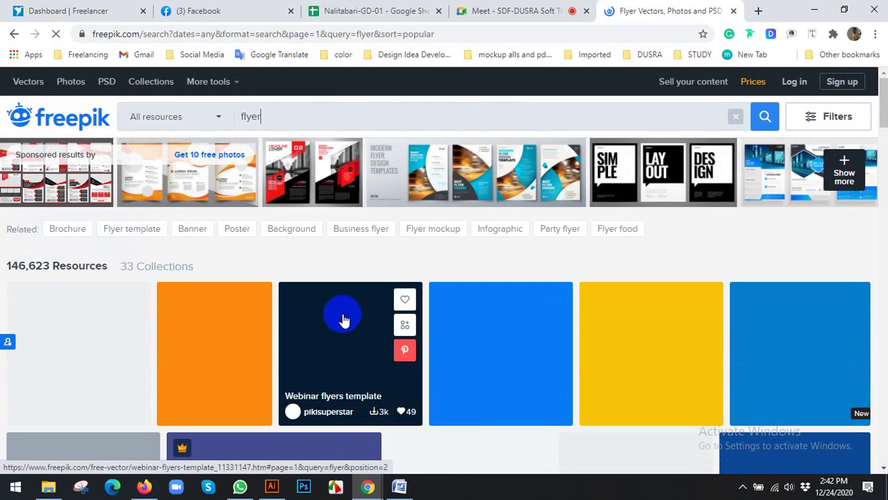
pyautogui.scroll(-3, 333, 305)
pyautogui.scroll(3, 332, 306)
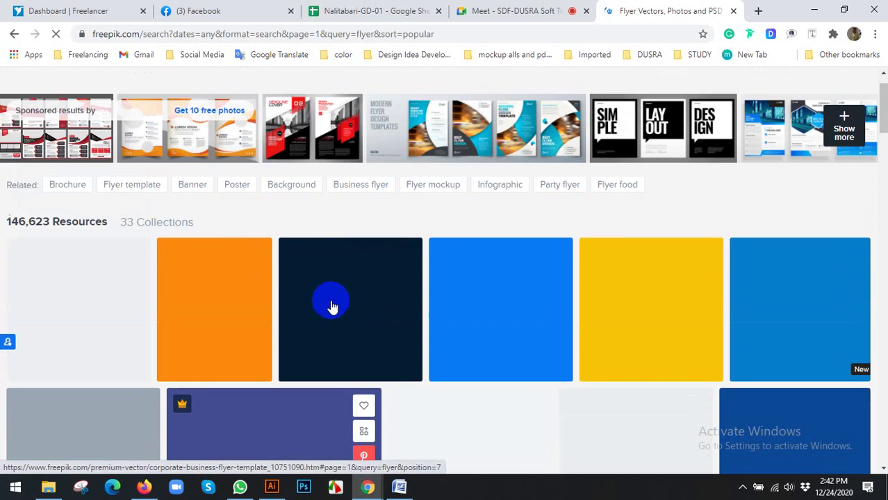
pyautogui.scroll(-5, 334, 303)
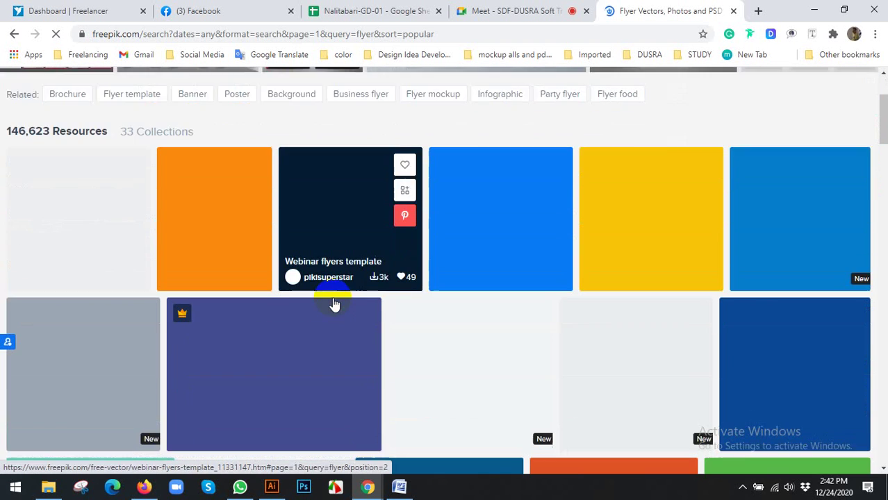
pyautogui.scroll(1, 334, 303)
pyautogui.scroll(3, 335, 303)
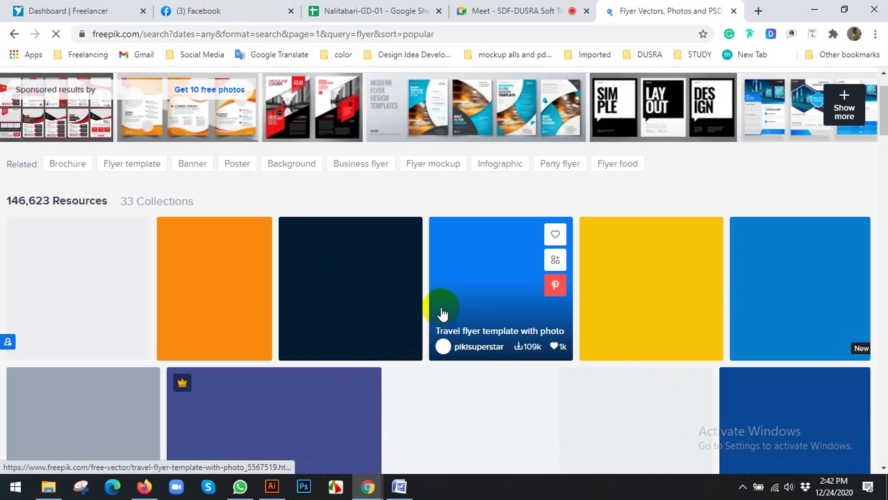
pyautogui.click(461, 10)
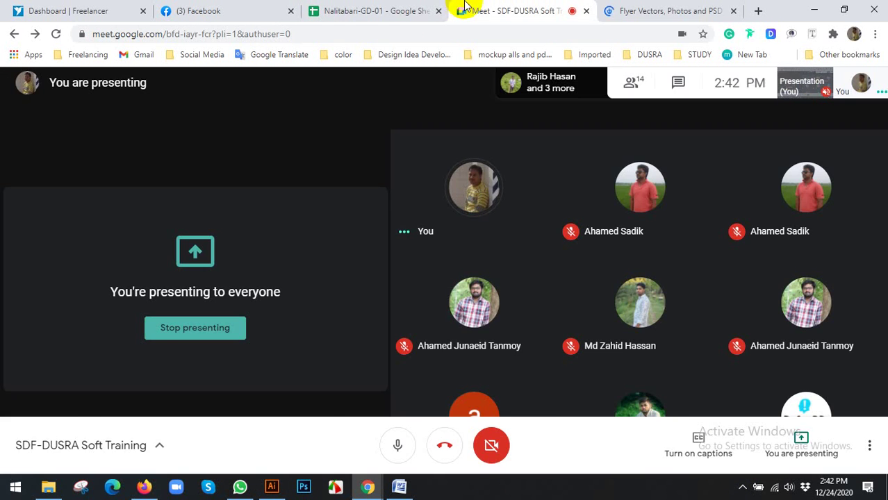
pyautogui.click(625, 11)
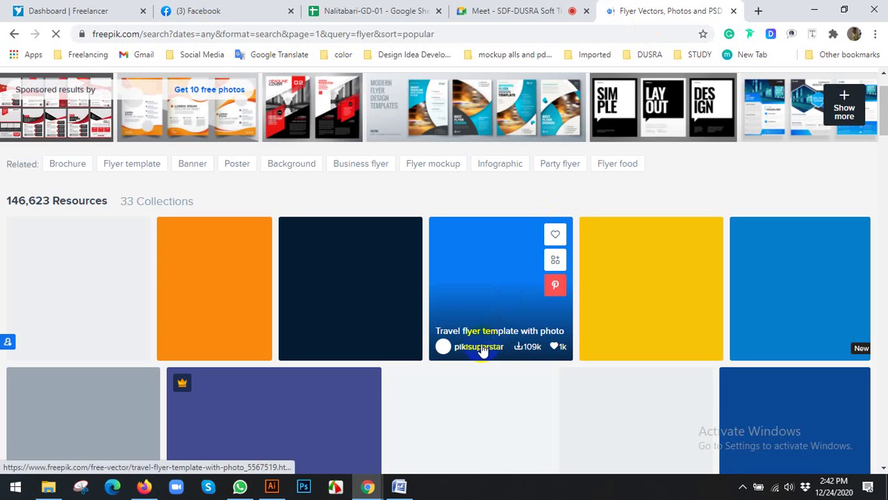
pyautogui.scroll(-2, 483, 351)
pyautogui.scroll(2, 483, 351)
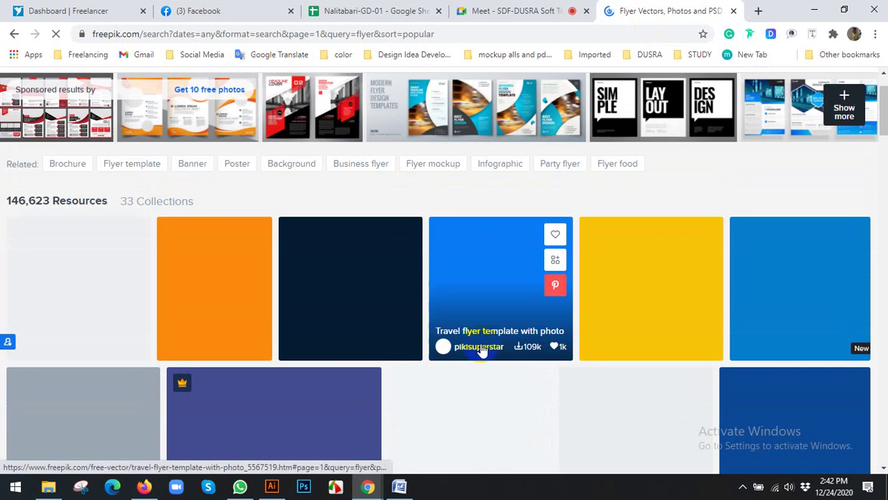
# - Search Google for "flyer freepik" in another new tab
pyautogui.click(755, 12)
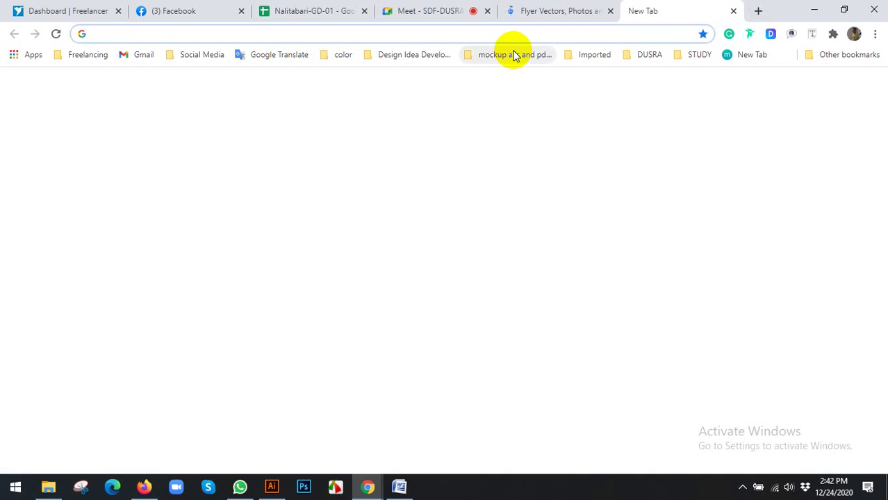
pyautogui.write('flyer free')
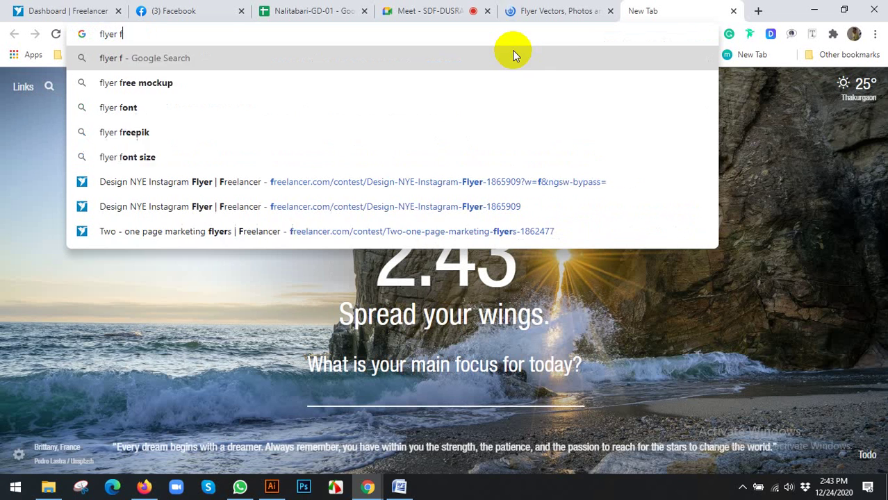
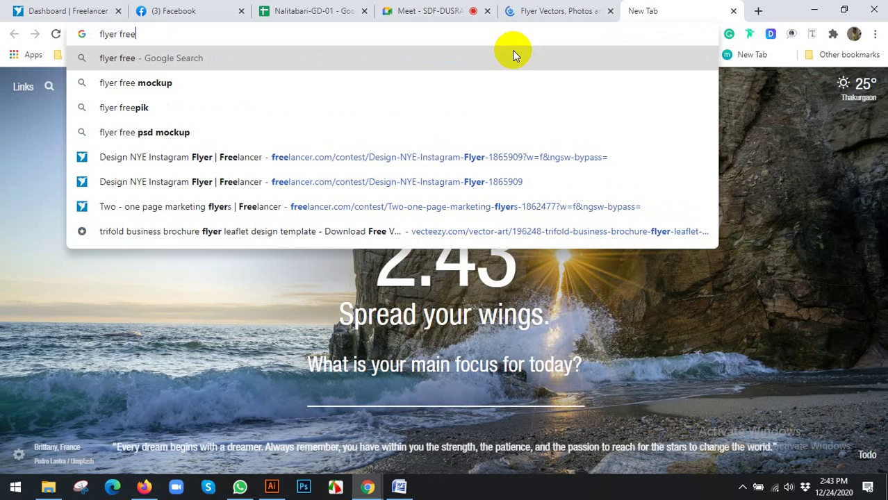
pyautogui.write('piq')
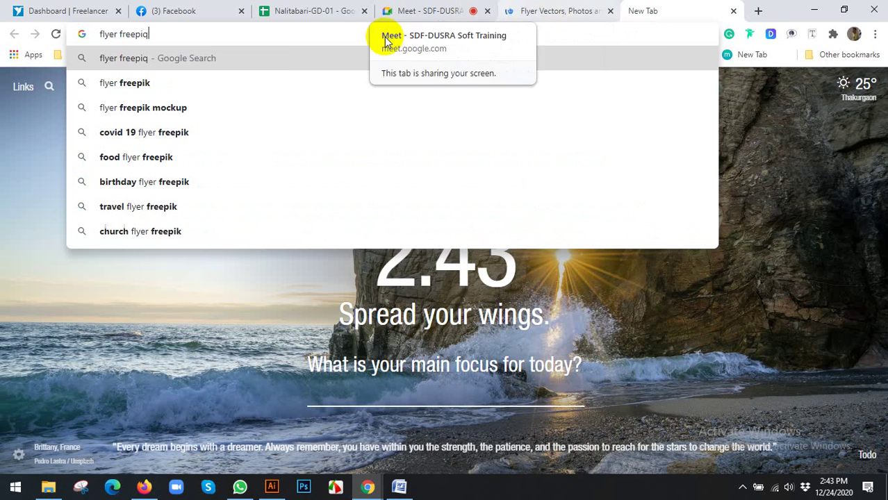
pyautogui.click(176, 84)
# - Return to the Google search, complete its "I'm not a robot" check and show the image results
pyautogui.click(583, 7)
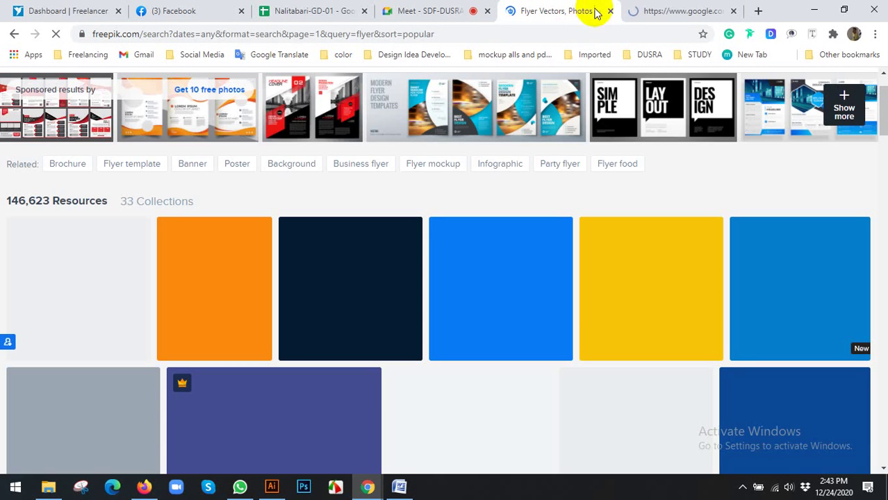
pyautogui.click(670, 9)
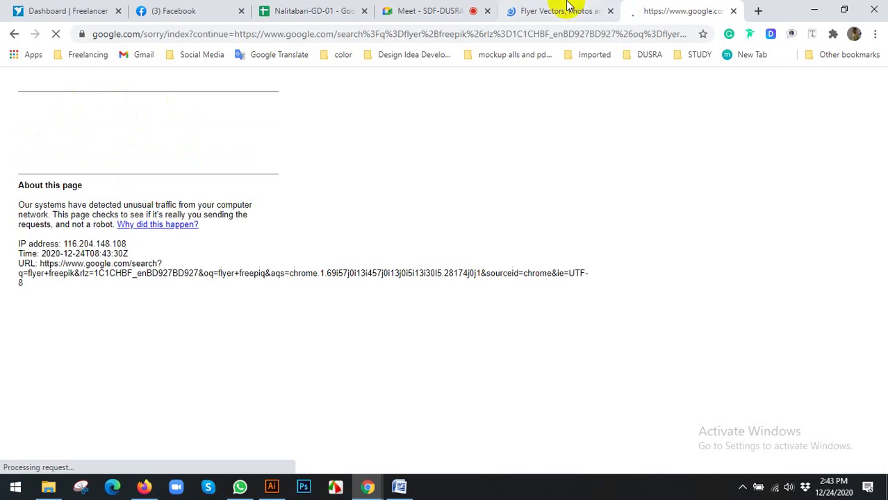
pyautogui.click(566, 6)
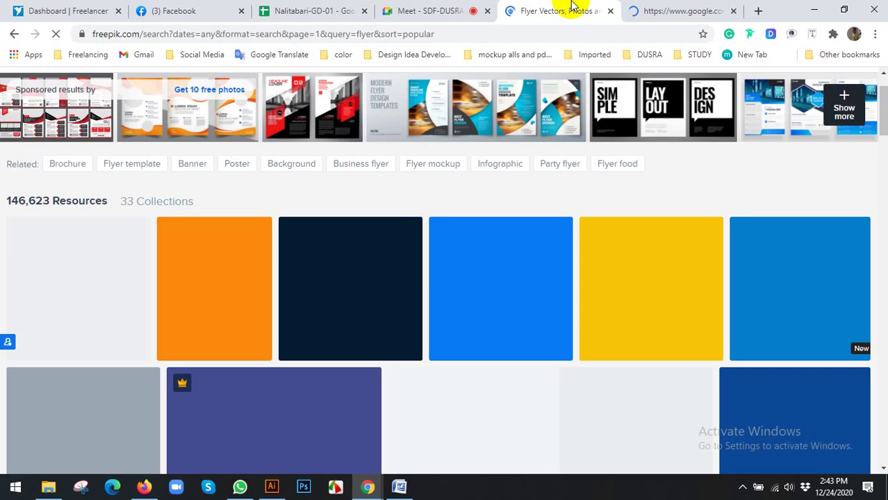
pyautogui.click(646, 10)
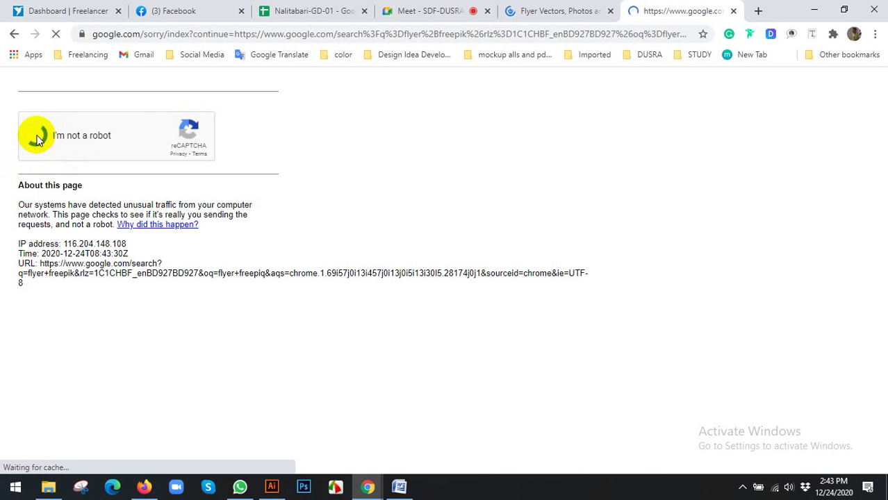
pyautogui.click(741, 488)
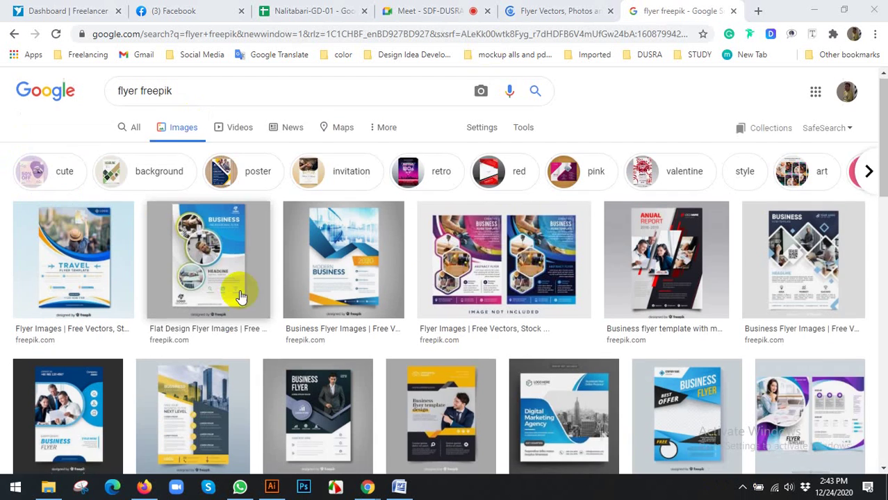
# - Open the preview of the blue Flat Design business flyer with circular photos from the image results
pyautogui.scroll(-1, 240, 298)
pyautogui.scroll(1, 234, 278)
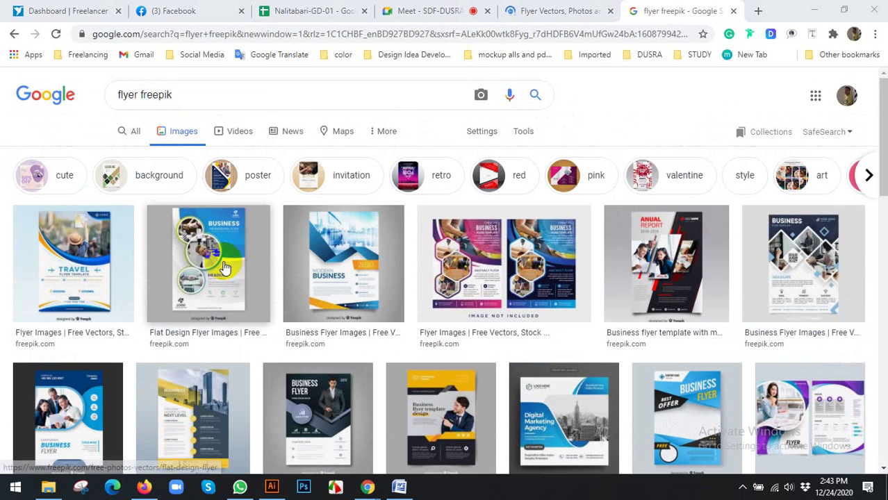
pyautogui.click(206, 257)
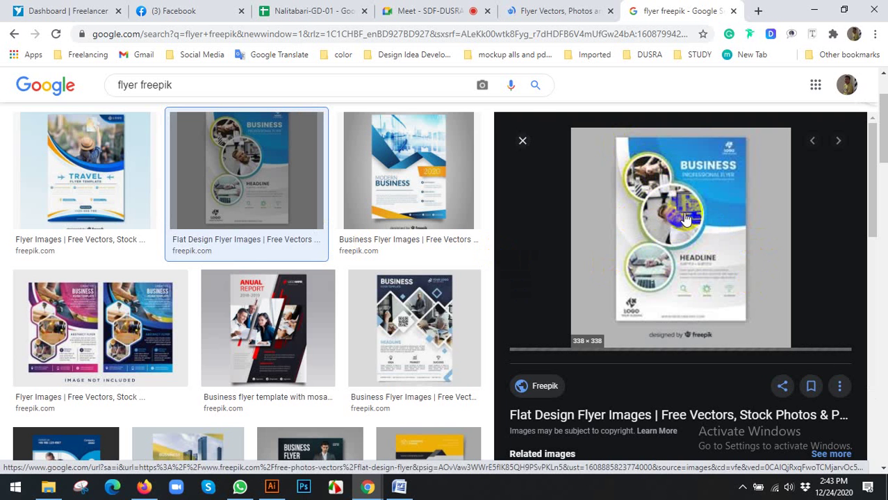
# - Examine the related images and further flyer results for layouts with photos clipped into shapes
pyautogui.scroll(-4, 697, 198)
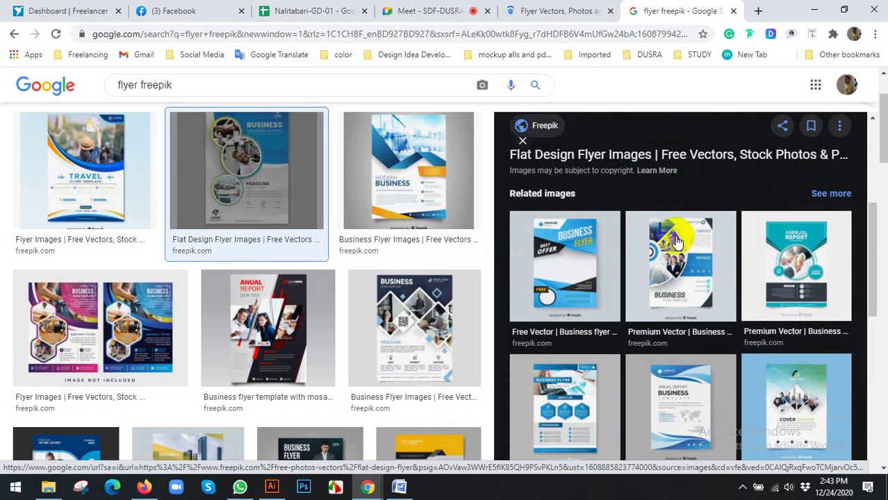
pyautogui.scroll(-2, 656, 250)
pyautogui.scroll(-2, 626, 277)
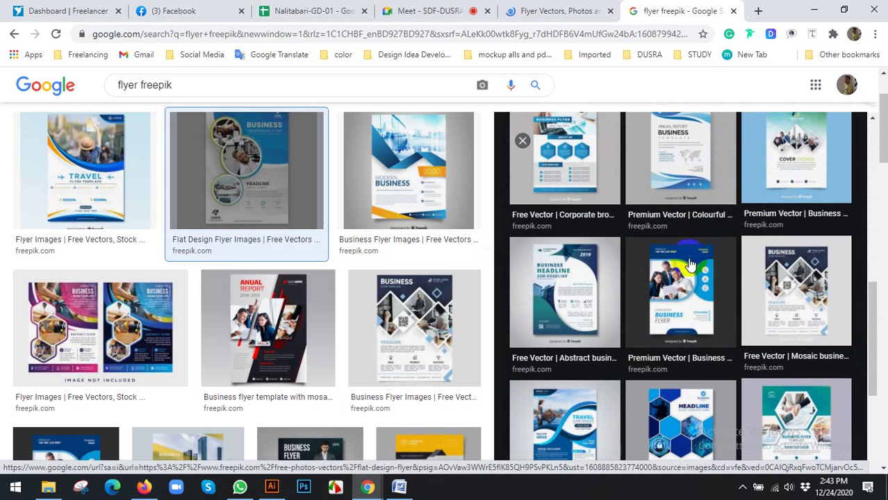
pyautogui.scroll(-1, 653, 292)
pyautogui.scroll(-1, 677, 256)
pyautogui.scroll(-1, 684, 258)
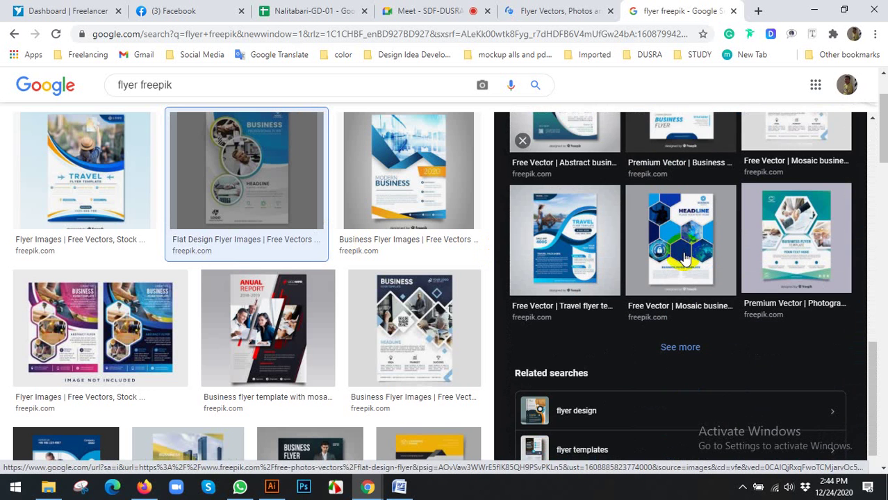
pyautogui.scroll(-1, 684, 258)
pyautogui.scroll(-2, 417, 278)
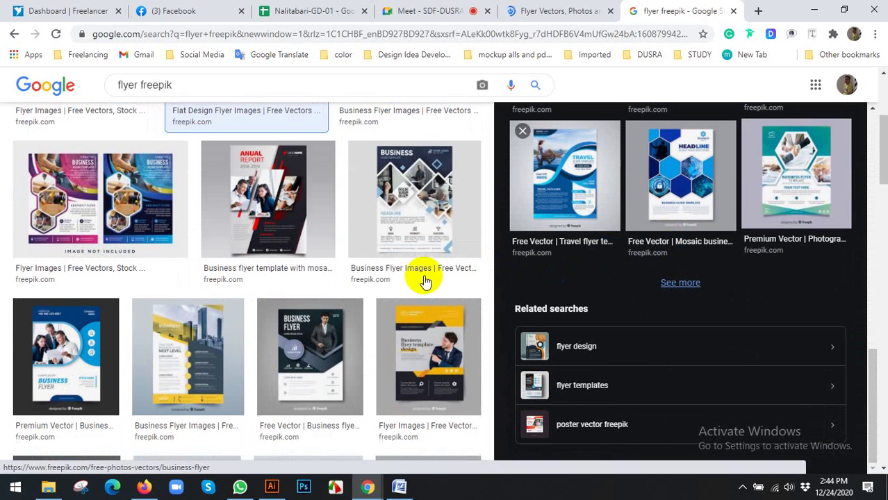
pyautogui.scroll(-4, 354, 281)
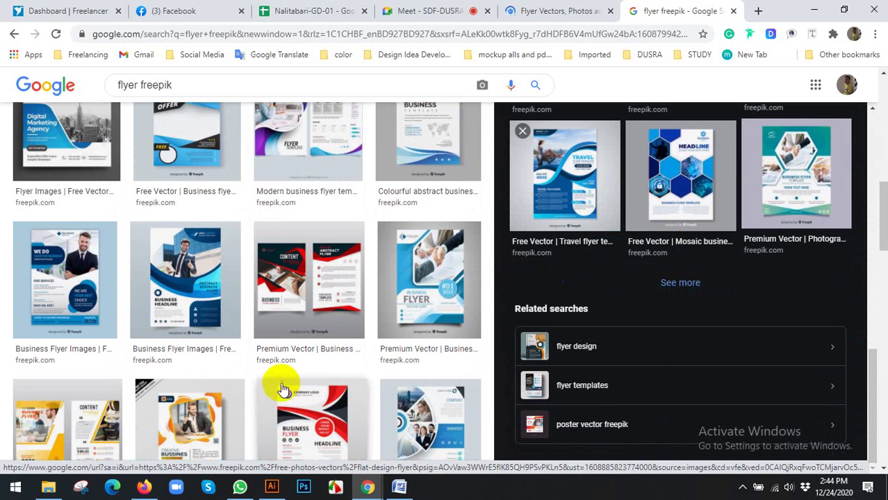
pyautogui.click(272, 486)
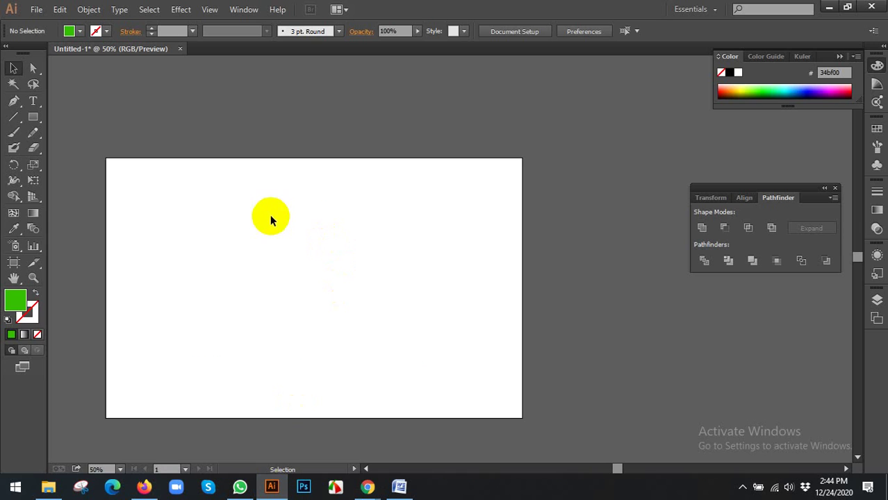
pyautogui.press('space')
pyautogui.moveTo(264, 257); pyautogui.dragTo(330, 223)
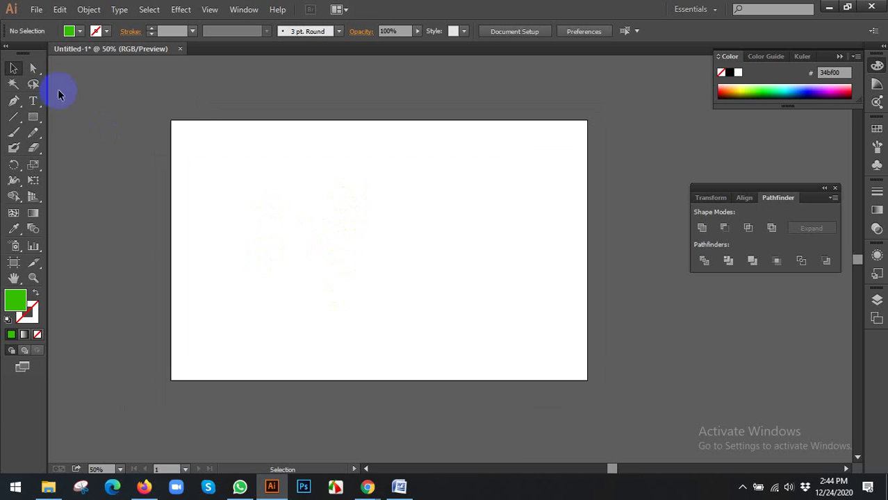
pyautogui.moveTo(346, 191); pyautogui.dragTo(349, 210)
pyautogui.click(369, 487)
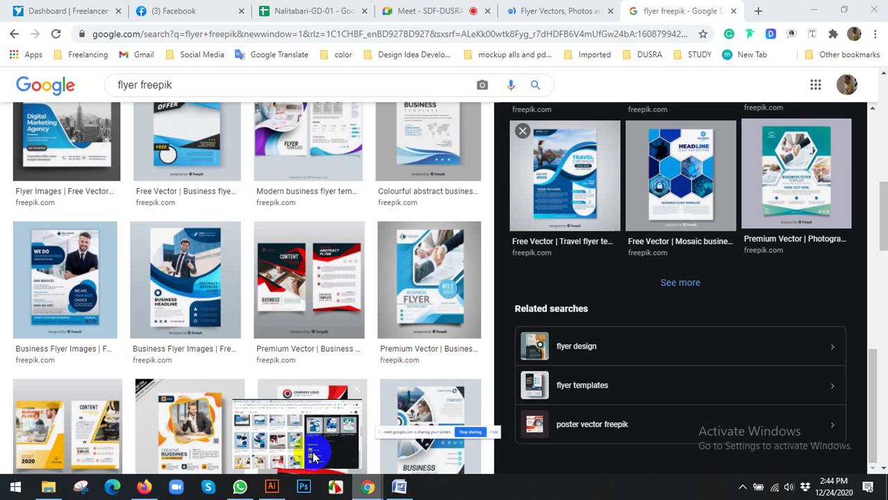
# - Preview the yellow business flyer, the blue business flyer and related designs with photos clipped into circles and curved shapes
pyautogui.scroll(-1, 292, 327)
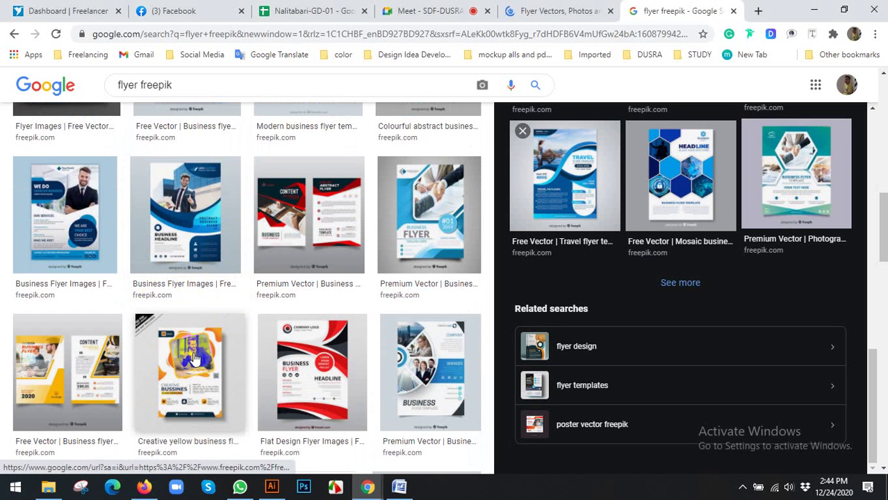
pyautogui.click(195, 357)
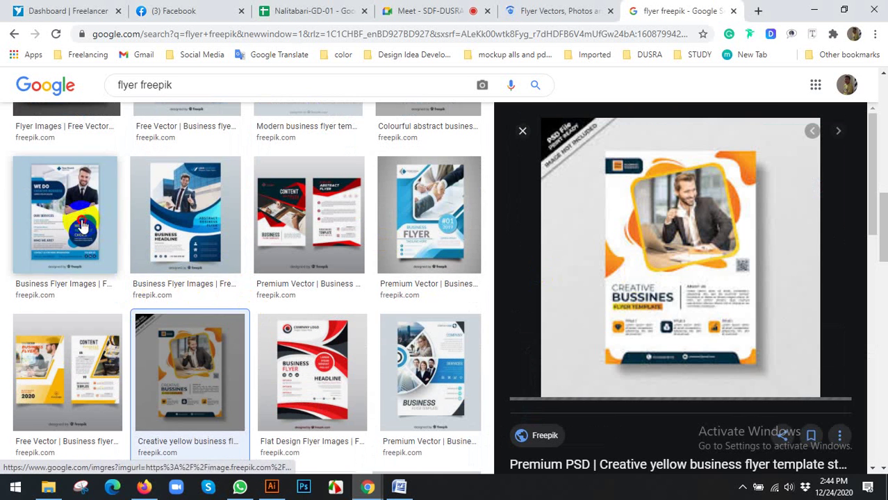
pyautogui.click(82, 226)
pyautogui.scroll(-5, 691, 225)
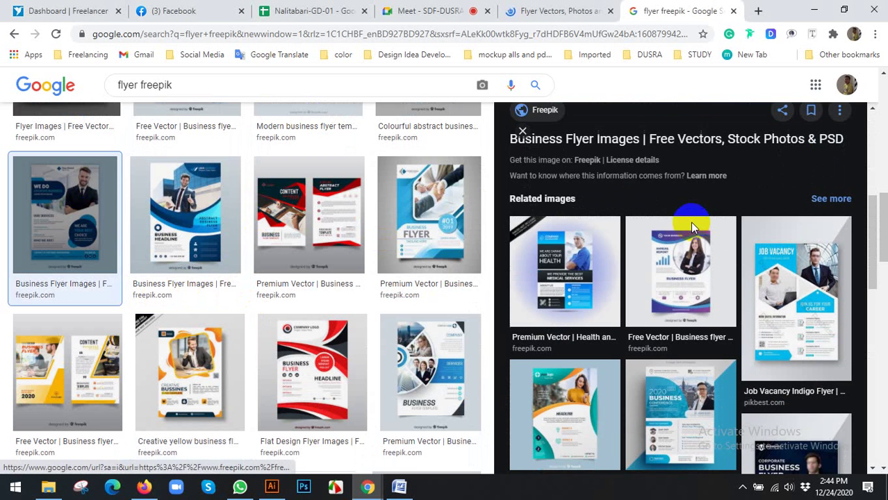
pyautogui.click(692, 226)
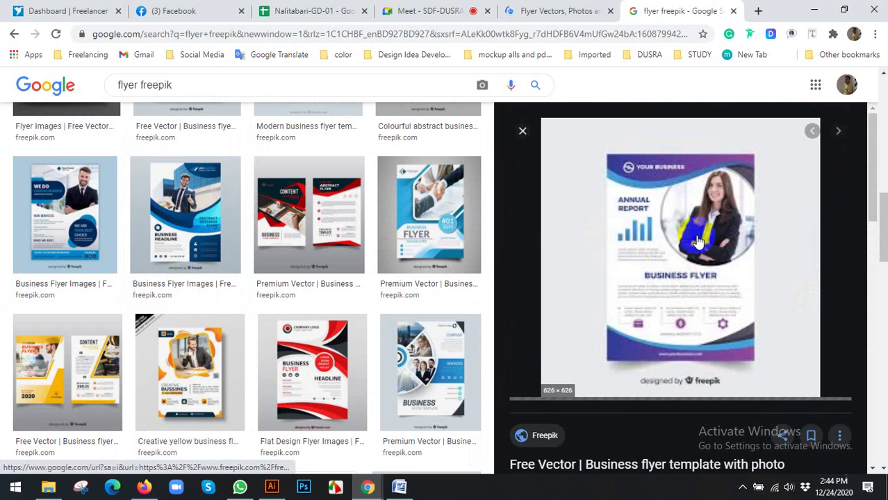
pyautogui.scroll(-3, 697, 241)
pyautogui.click(686, 369)
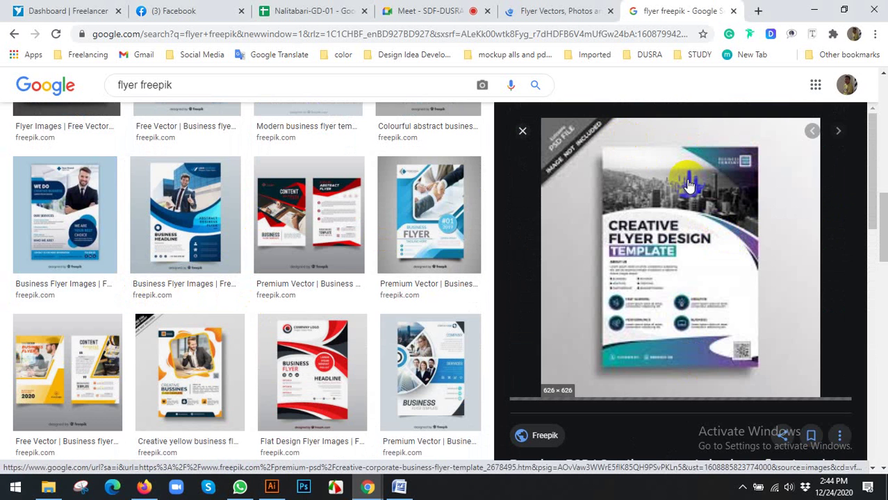
# - Look through further flyer results and preview the three-circle photo, Business Strategy and yellow mosaic designs for clipped-photo layouts
pyautogui.scroll(-3, 701, 209)
pyautogui.scroll(-2, 341, 243)
pyautogui.scroll(-5, 341, 243)
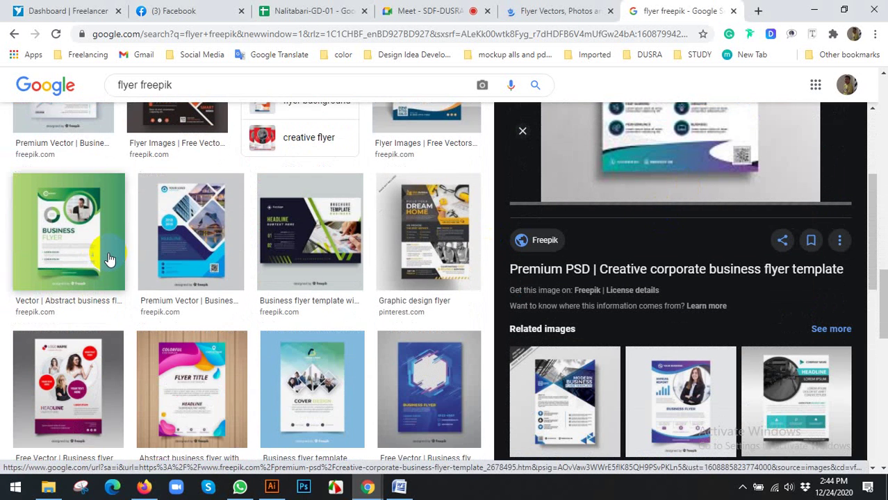
pyautogui.scroll(-2, 77, 261)
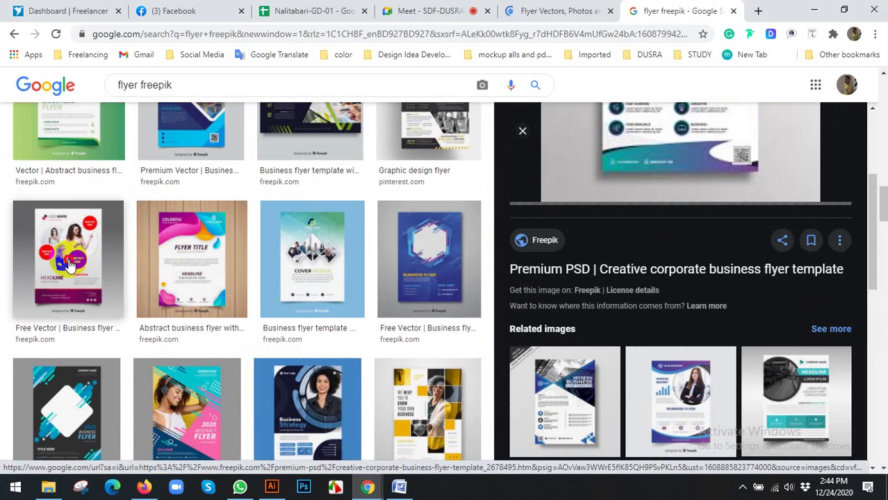
pyautogui.click(70, 264)
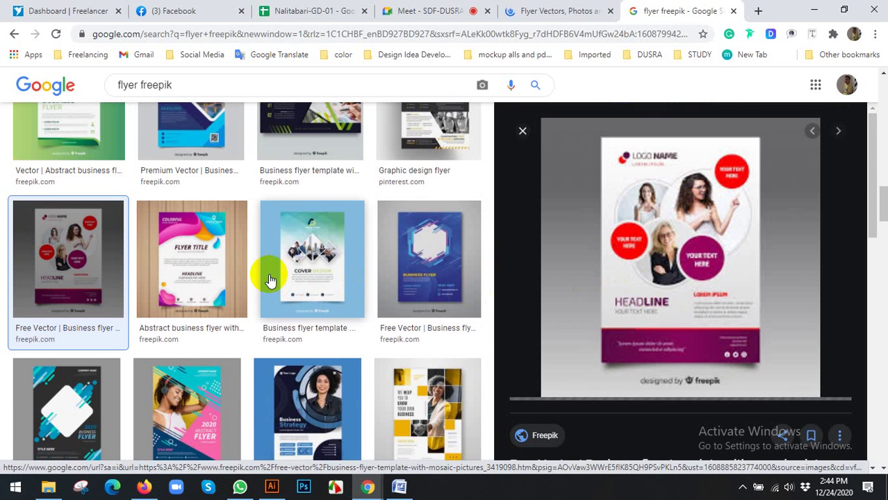
pyautogui.scroll(-2, 271, 280)
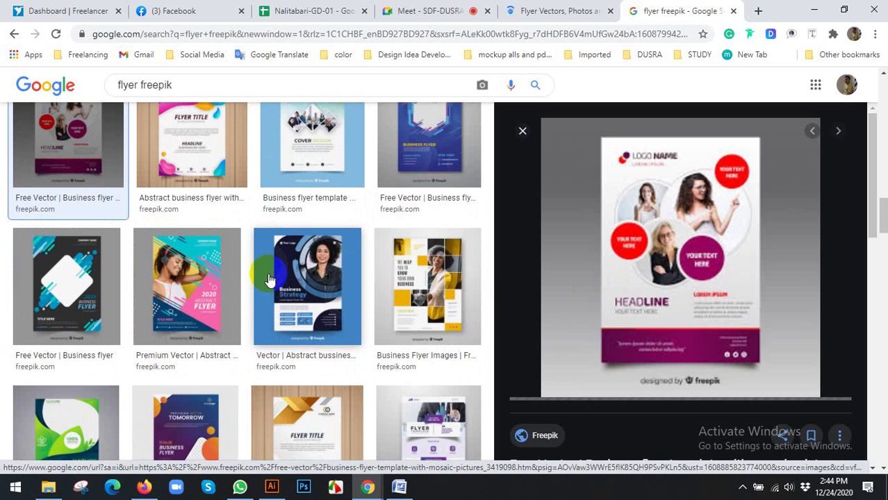
pyautogui.click(309, 264)
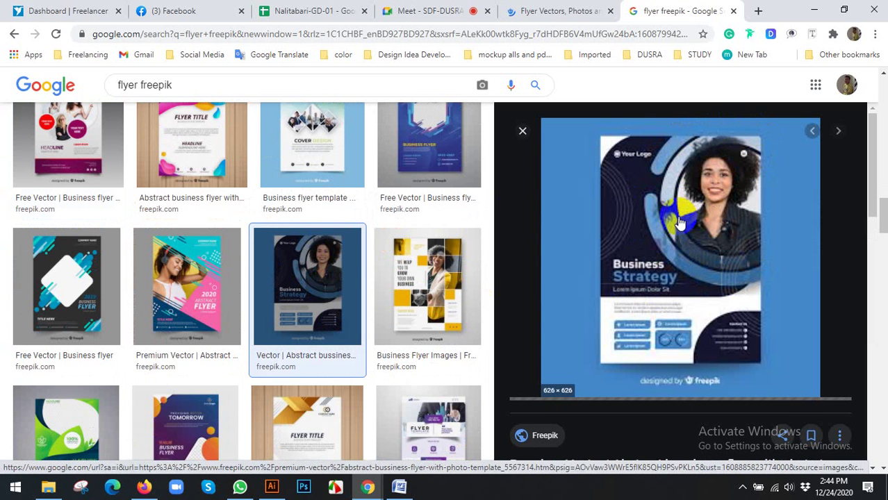
pyautogui.scroll(-1, 379, 233)
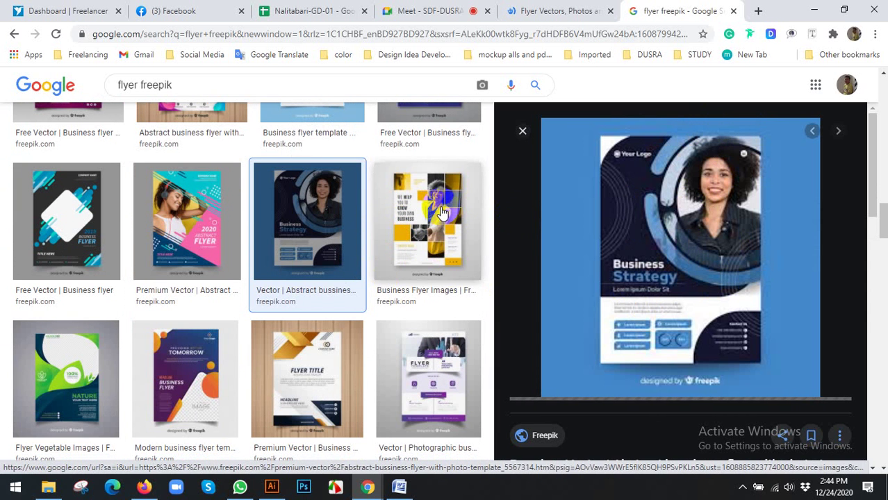
pyautogui.scroll(1, 451, 239)
pyautogui.click(437, 266)
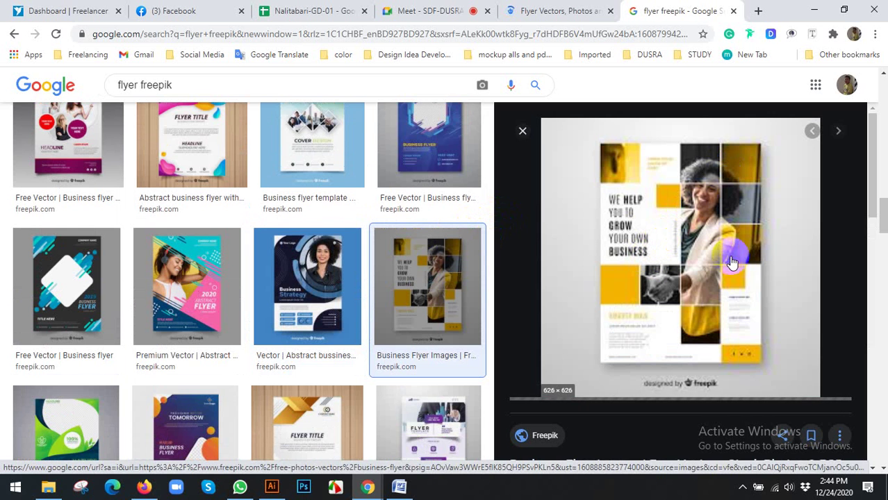
# - Switch to Illustrator and undo the portrait's clipping mask, its placement and the sixth row of green squares
pyautogui.click(272, 486)
pyautogui.hotkey('ctrl', 'z')
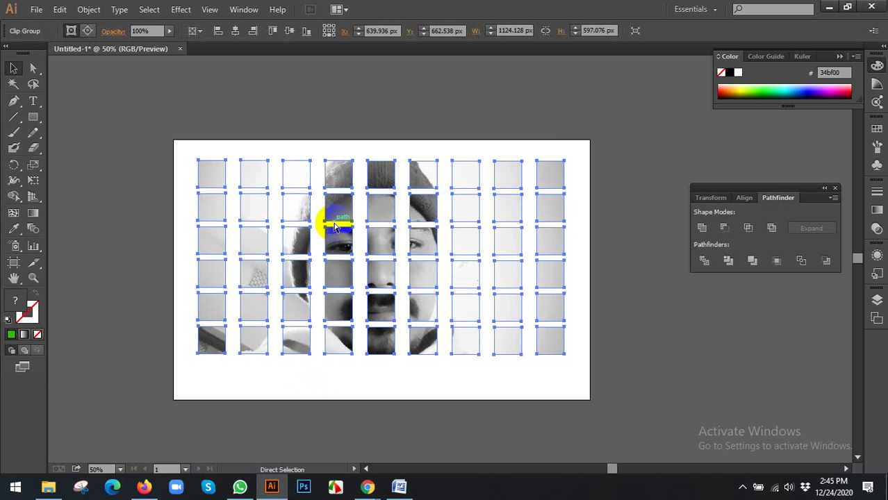
pyautogui.hotkey('ctrl', 'z')
pyautogui.click(169, 186)
pyautogui.hotkey('ctrl', 'z')
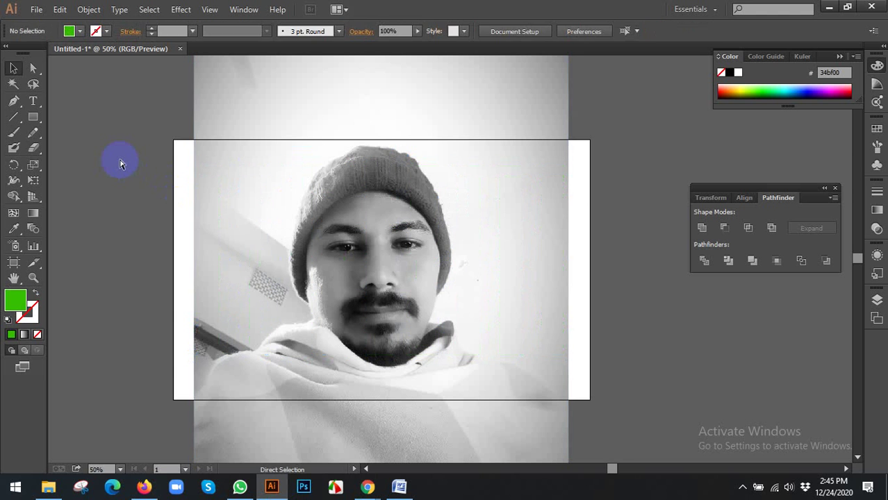
pyautogui.hotkey('ctrl', 'z')
pyautogui.hotkey('ctrl', 'z')
pyautogui.hotkey('ctrl', 'z')
pyautogui.hotkey('ctrl', 'z')
pyautogui.hotkey('ctrl', 'z')
pyautogui.hotkey('ctrl', 'z')
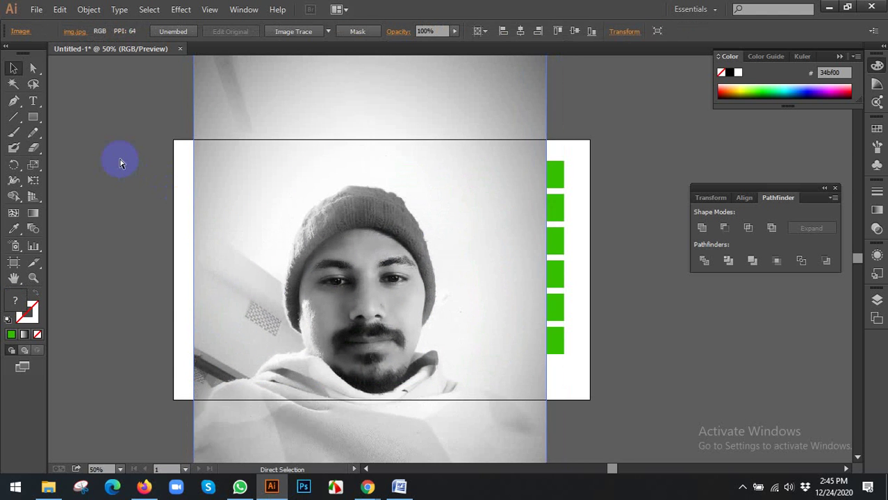
pyautogui.hotkey('ctrl', 'z')
pyautogui.hotkey('ctrl', 'z')
pyautogui.hotkey('ctrl', 'z')
pyautogui.hotkey('ctrl', 'z')
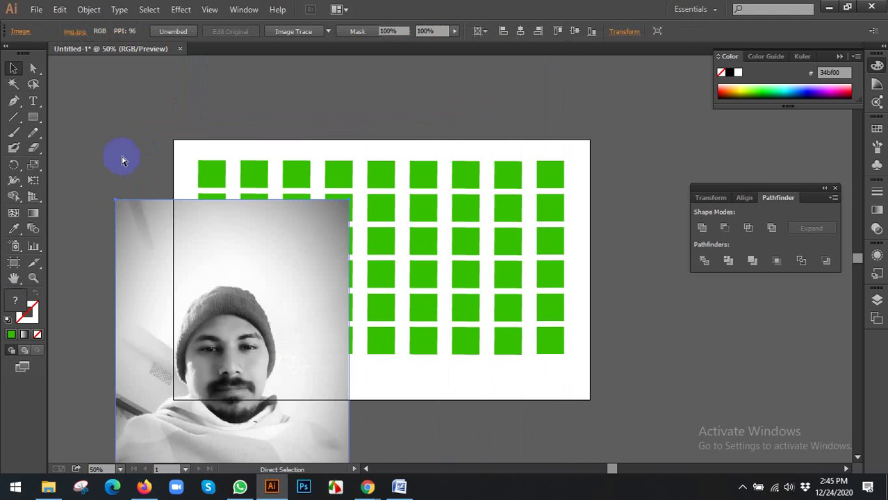
pyautogui.click(122, 157)
pyautogui.hotkey('ctrl', 'z')
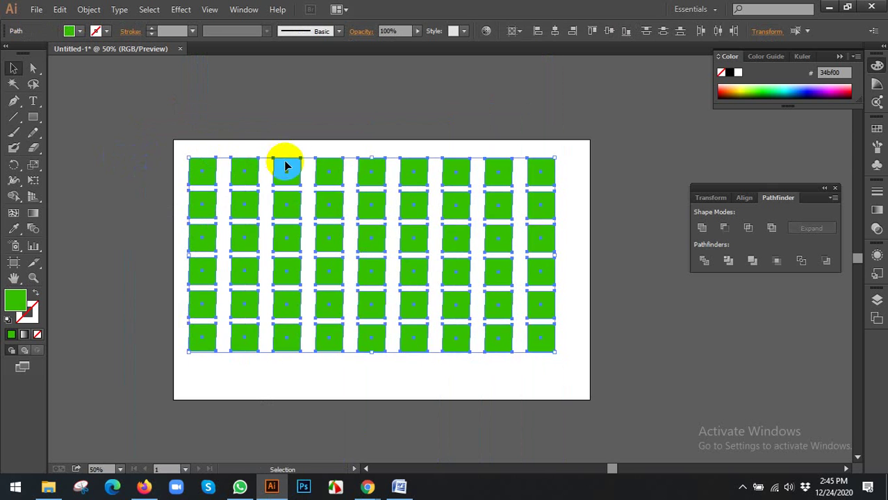
pyautogui.click(218, 121)
pyautogui.hotkey('ctrl', 'z')
pyautogui.click(167, 169)
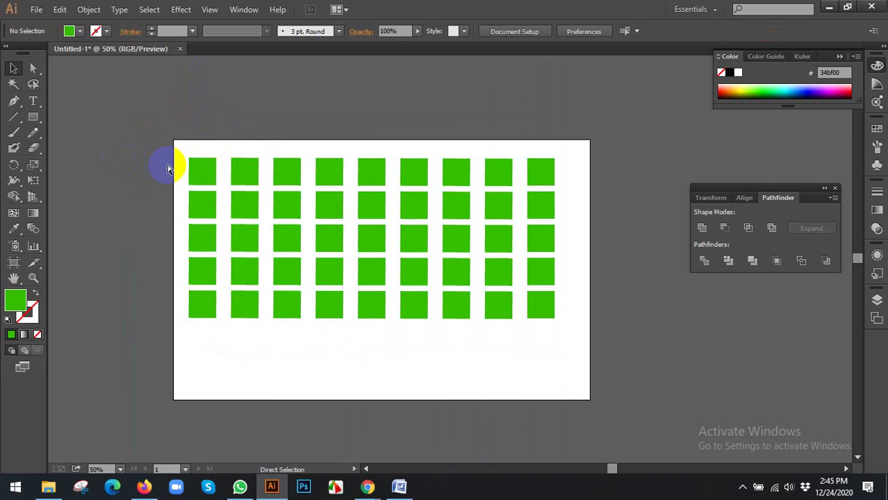
# - Unite all the green squares in the five-row grid into one compound shape and expand it
pyautogui.moveTo(159, 135); pyautogui.dragTo(633, 345)
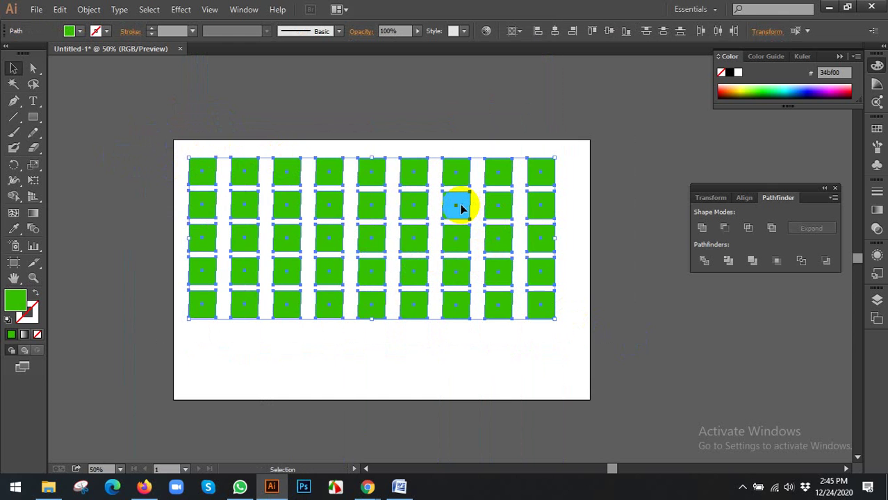
pyautogui.click(353, 162)
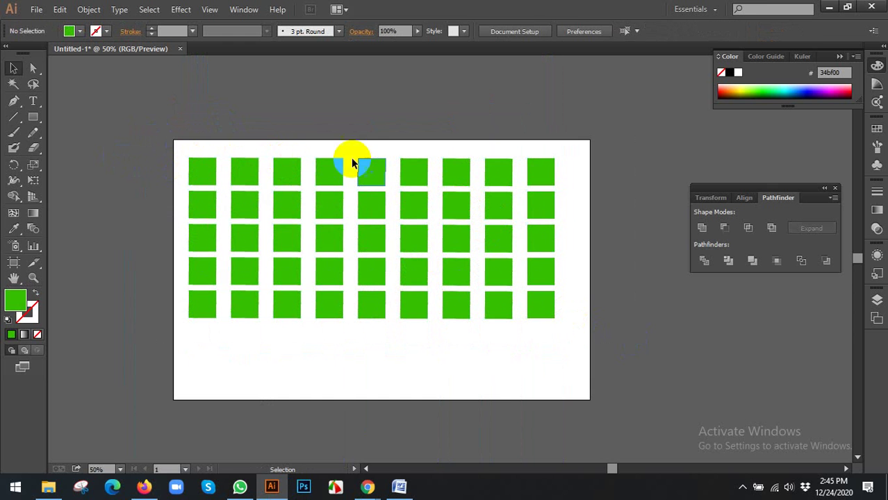
pyautogui.moveTo(174, 132); pyautogui.dragTo(616, 379)
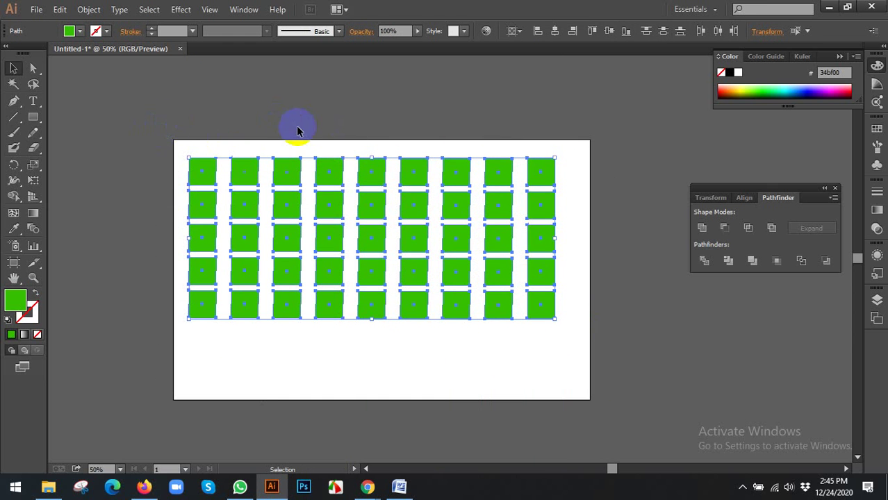
pyautogui.click(711, 260)
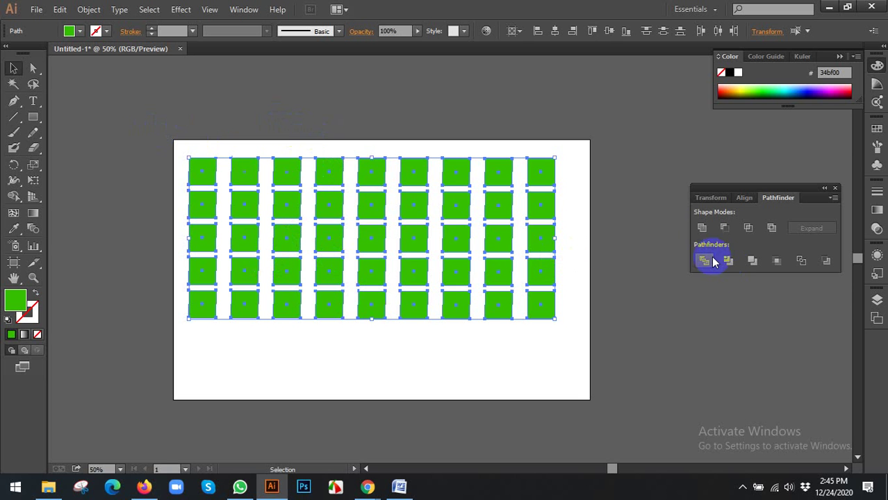
pyautogui.keyDown('alt'); pyautogui.click(702, 230); pyautogui.keyUp('alt')
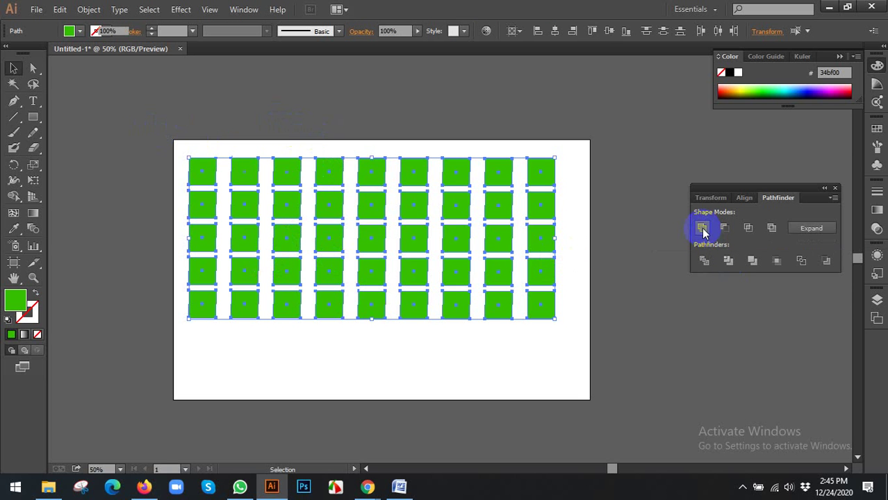
pyautogui.click(804, 229)
pyautogui.click(130, 125)
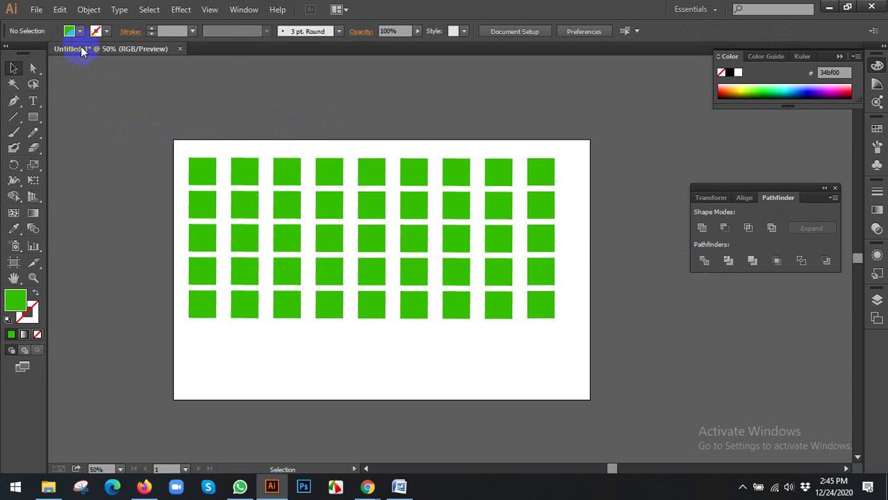
# - Place why-you-should-visit-norway-during-winter-2.jpg from the Desktop and position it so it covers the green grid
pyautogui.click(36, 9)
pyautogui.click(74, 220)
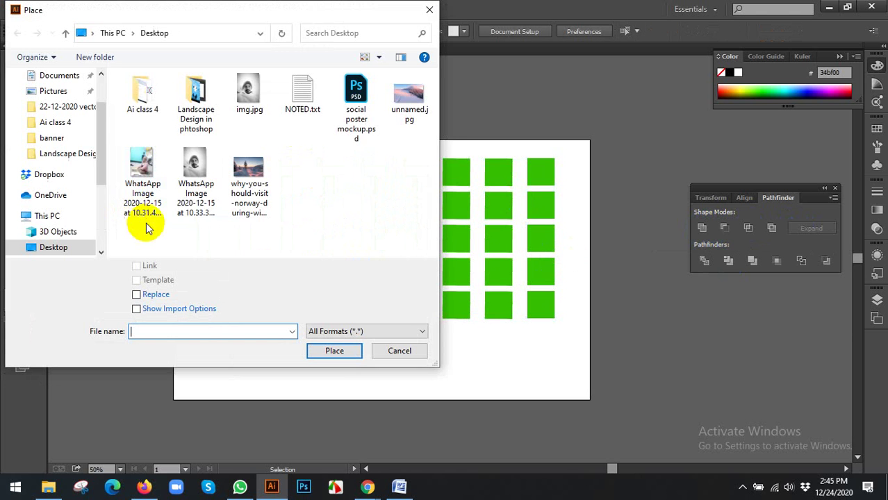
pyautogui.click(241, 163)
pyautogui.click(337, 351)
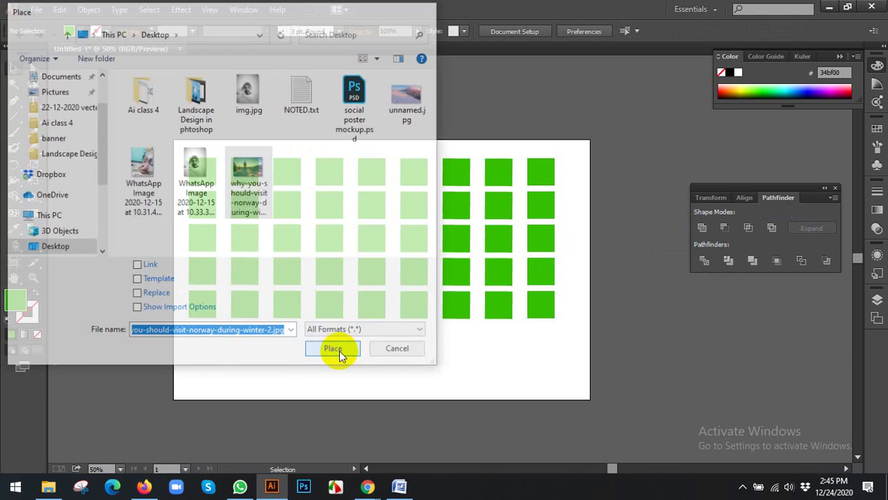
pyautogui.click(141, 109)
pyautogui.scroll(-1, 141, 109)
pyautogui.moveTo(170, 132)
pyautogui.mouseDown()
pyautogui.moveTo(209, 132)
pyautogui.moveTo(157, 130)
pyautogui.mouseUp()
# - Send the winter photo behind the green squares and make a clipping mask from the whole artwork
pyautogui.rightClick(202, 126)
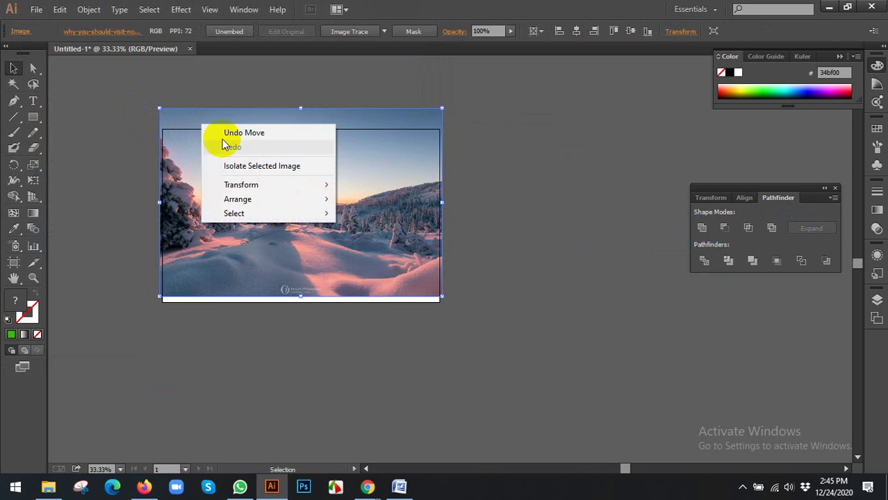
pyautogui.moveTo(248, 199)
pyautogui.click(391, 241)
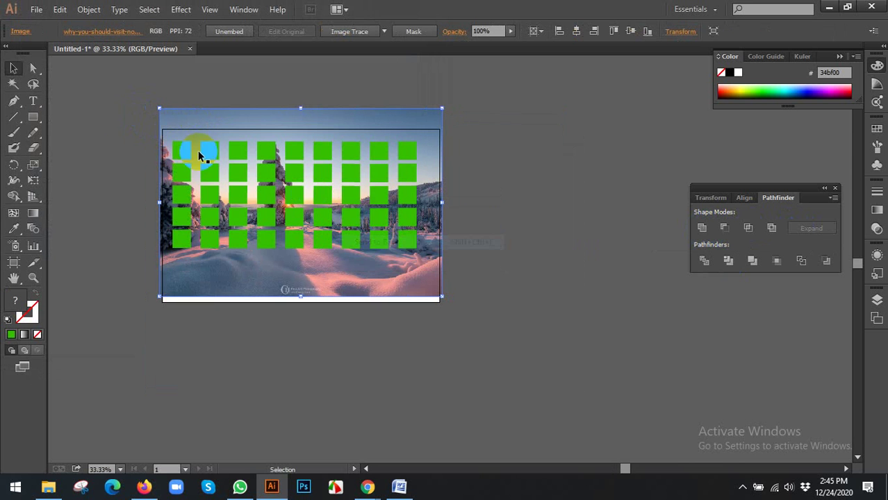
pyautogui.hotkey('ctrl', 'a')
pyautogui.rightClick(380, 173)
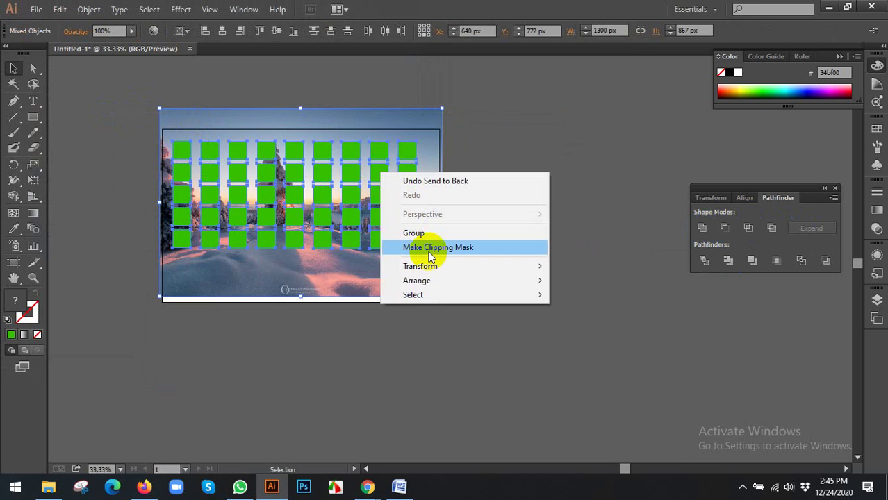
pyautogui.click(430, 247)
pyautogui.hotkey('ctrl', '=')
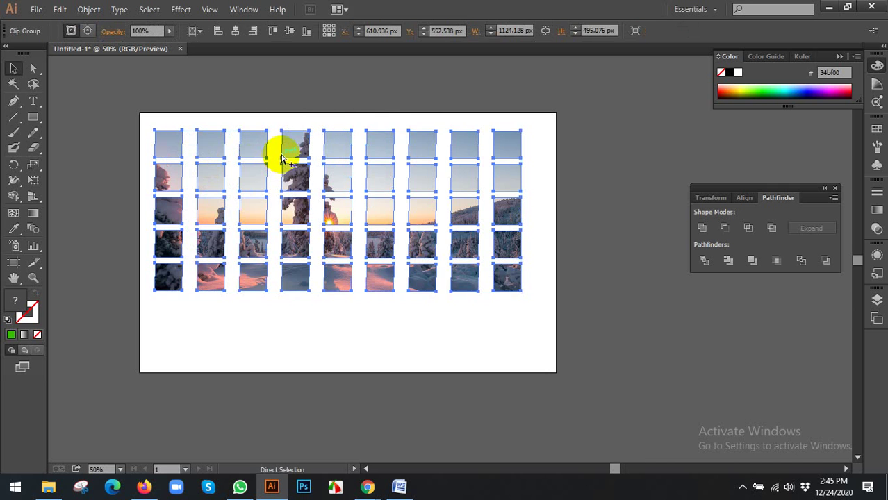
# - Cover the clipped winter photo with a matching grid of separate green squares
pyautogui.hotkey('ctrl', 'z')
pyautogui.hotkey('ctrl', 'z')
pyautogui.hotkey('ctrl', 'z')
pyautogui.hotkey('ctrl', 'z')
pyautogui.click(284, 108)
pyautogui.scroll(1, 285, 110)
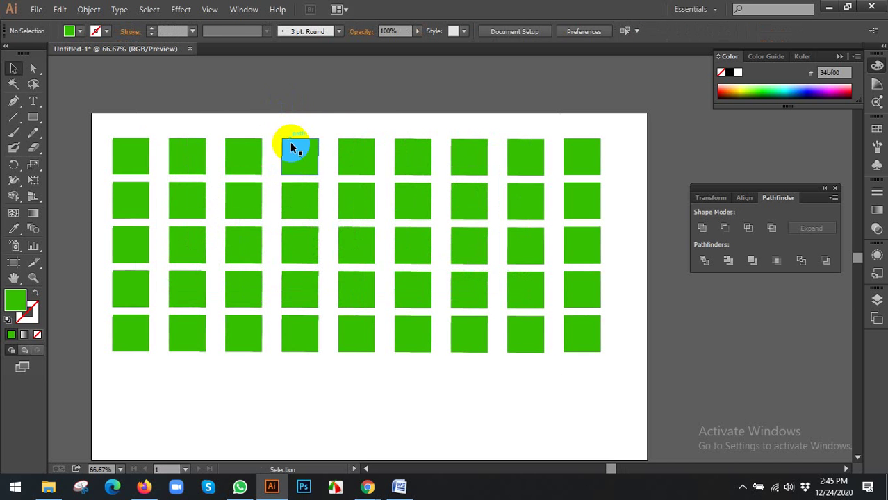
# - Delete the green squares at row 1 column 4, row 3 column 5 and row 4 column 7 to reveal the photo
pyautogui.click(295, 160)
pyautogui.press('Delete')
pyautogui.click(349, 248)
pyautogui.press('Delete')
pyautogui.click(479, 245)
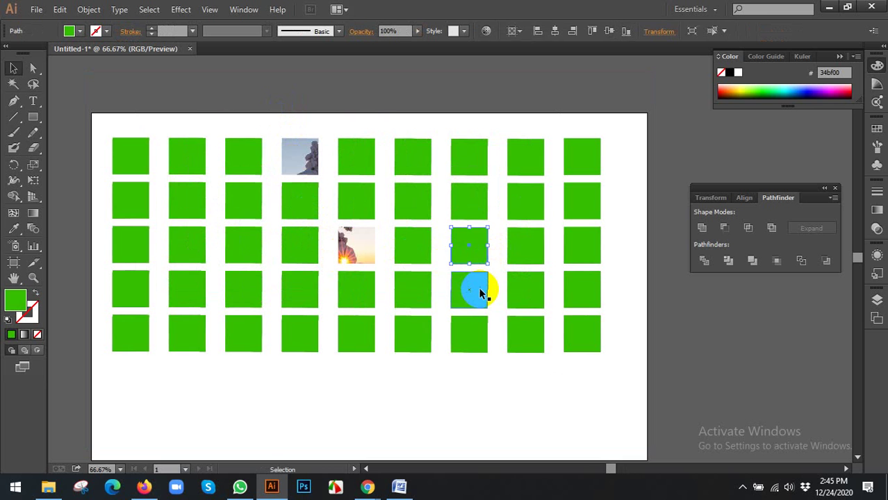
pyautogui.click(475, 288)
pyautogui.press('Delete')
# - Set the opacity of the green squares at row 2 column 2, row 3 columns 2 and 3, and row 4 column 3 to 55%
pyautogui.click(187, 209)
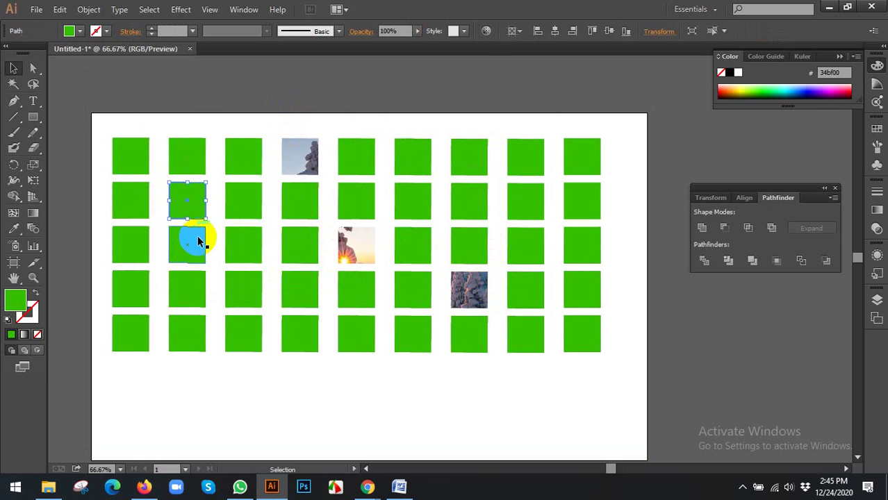
pyautogui.keyDown('shift'); pyautogui.click(229, 251); pyautogui.keyUp('shift')
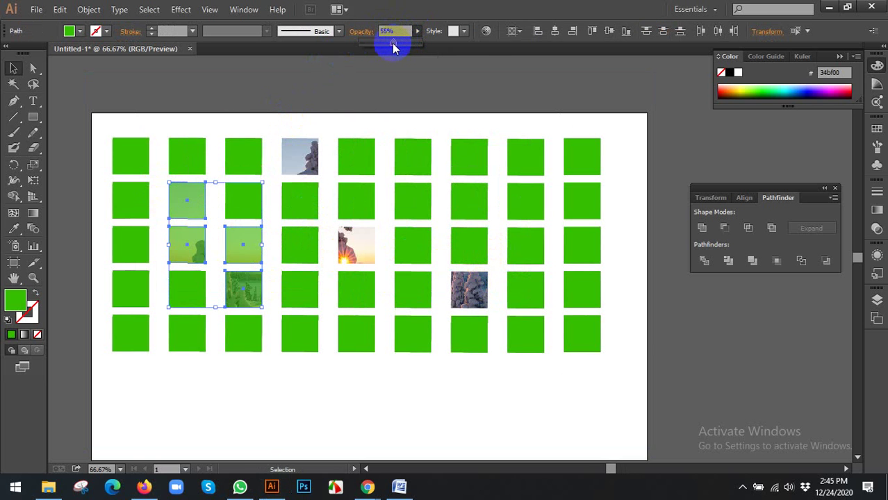
# - Set the opacity of the green squares at row 2 columns 6 and 7 and row 1 column 7 to 33%
pyautogui.click(410, 184)
pyautogui.keyDown('shift'); pyautogui.click(468, 200); pyautogui.keyUp('shift')
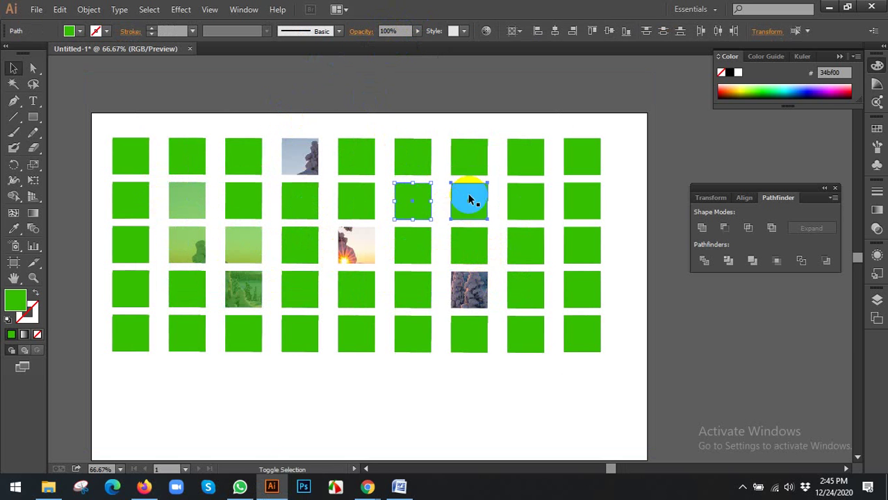
pyautogui.keyDown('shift'); pyautogui.click(469, 147); pyautogui.keyUp('shift')
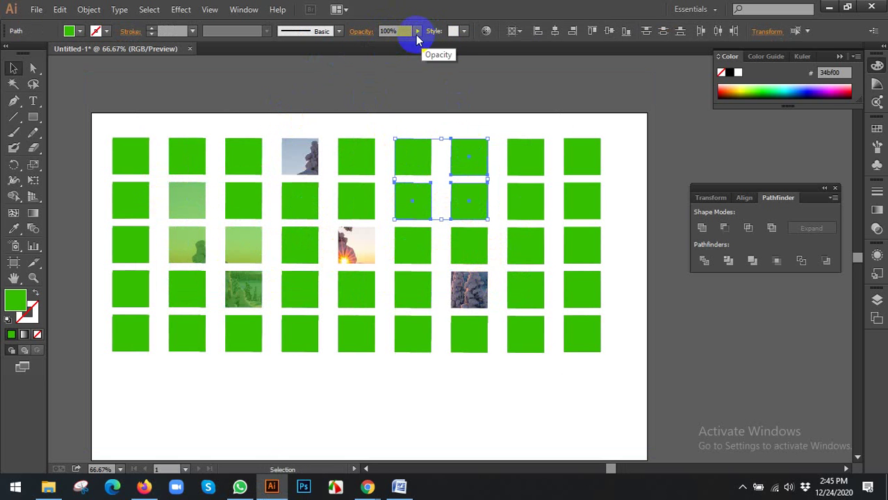
pyautogui.moveTo(387, 45); pyautogui.dragTo(380, 43)
pyautogui.click(420, 84)
pyautogui.scroll(-1, 425, 95)
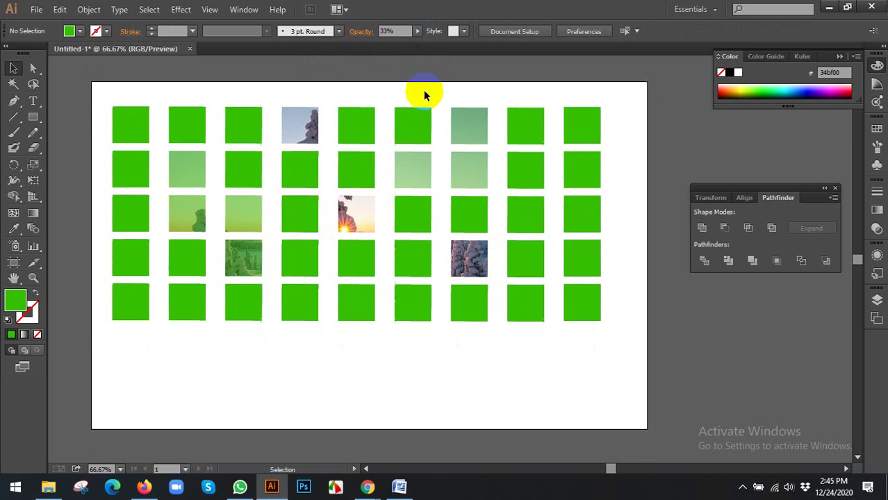
# - Delete the green squares at row 4 column 4 and row 5 columns 5 and 6 to reveal the photo
pyautogui.click(350, 265)
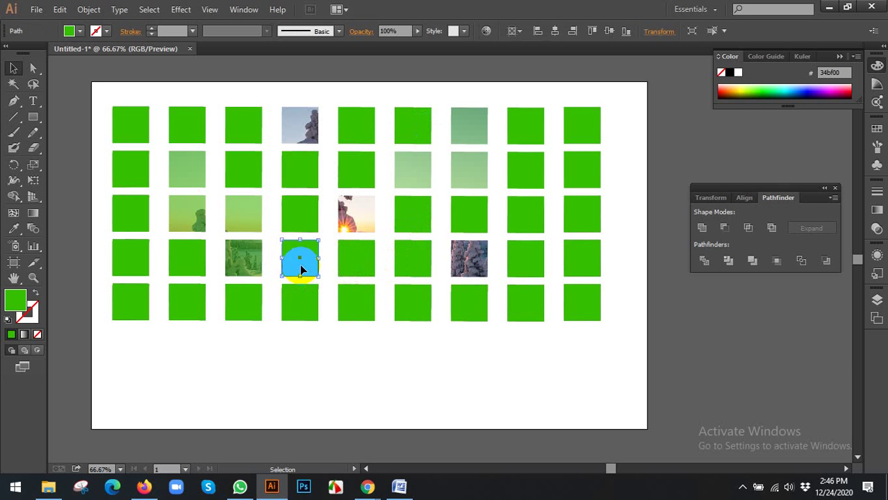
pyautogui.press('Delete')
pyautogui.click(358, 297)
pyautogui.press('Delete')
pyautogui.click(404, 301)
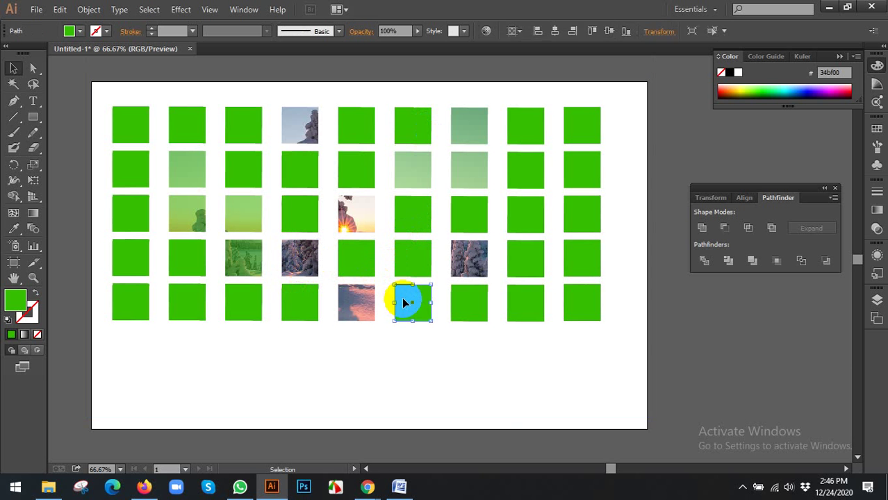
pyautogui.press('Delete')
pyautogui.click(309, 434)
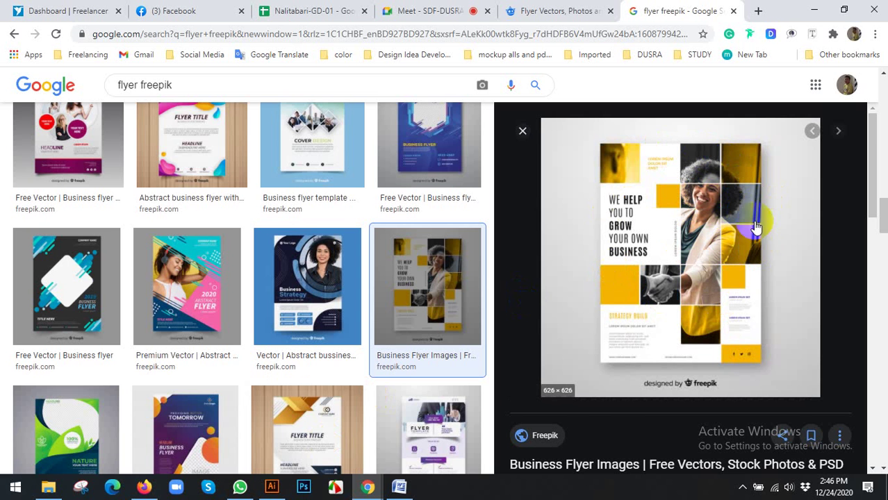
# - Switch to Chrome and examine the mosaic business flyer, its related images and the other flyer freepik image results
pyautogui.scroll(-1, 737, 173)
pyautogui.scroll(1, 722, 195)
pyautogui.scroll(-5, 738, 202)
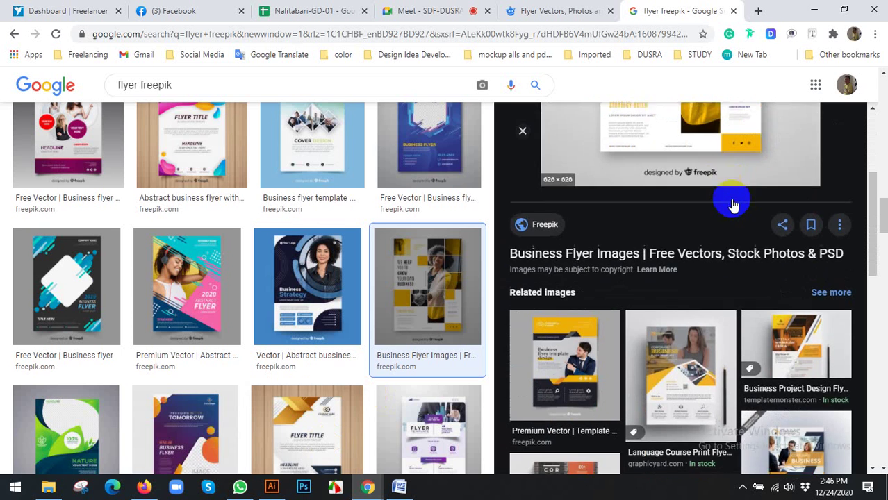
pyautogui.scroll(-2, 792, 278)
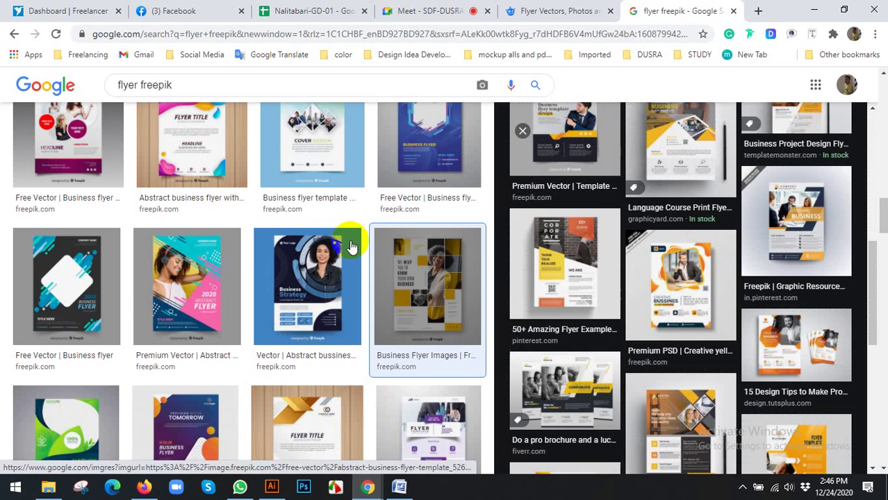
pyautogui.scroll(-2, 347, 241)
pyautogui.scroll(-2, 350, 243)
pyautogui.scroll(-1, 347, 246)
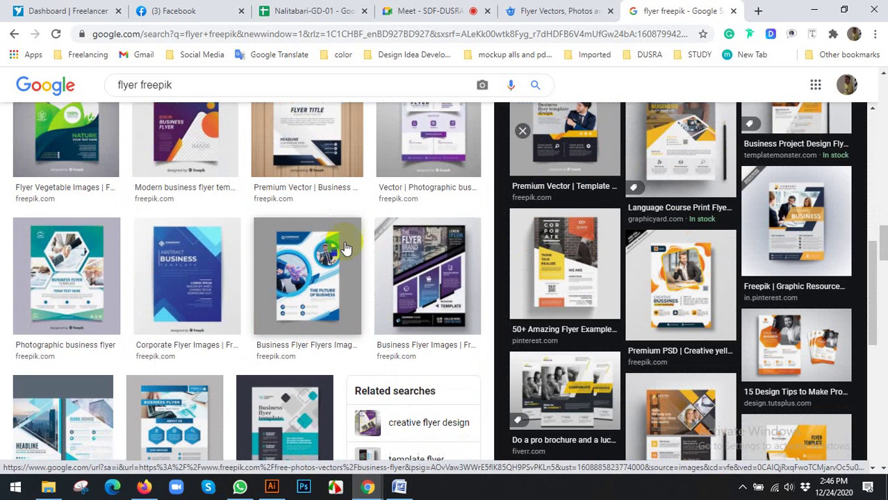
pyautogui.scroll(-3, 144, 278)
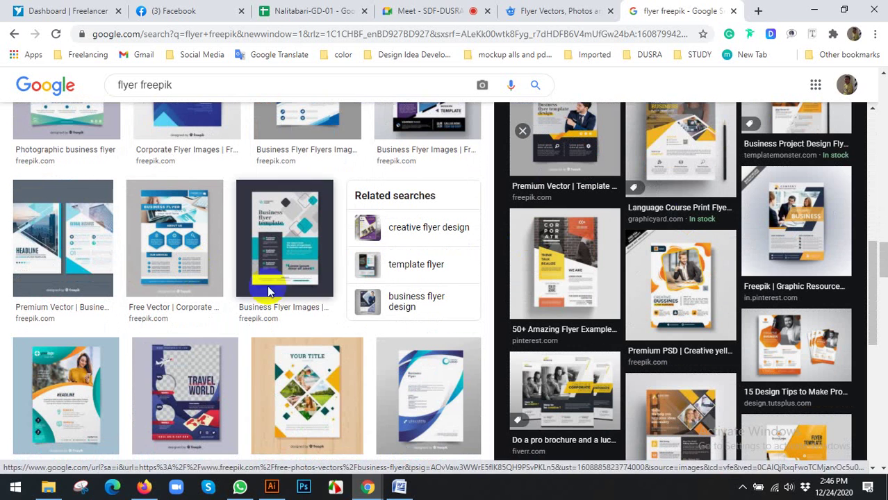
# - Switch to Illustrator and delete the whole mosaic artwork from the artboard
pyautogui.click(273, 487)
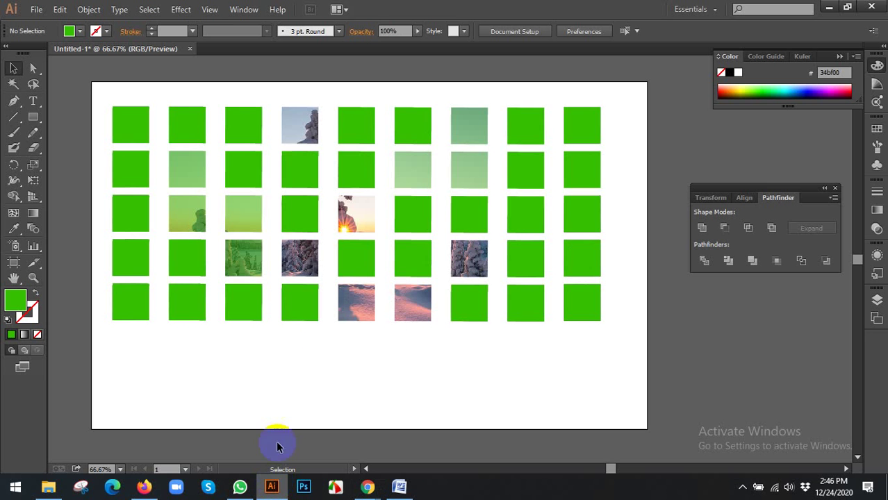
pyautogui.hotkey('ctrl', 'a')
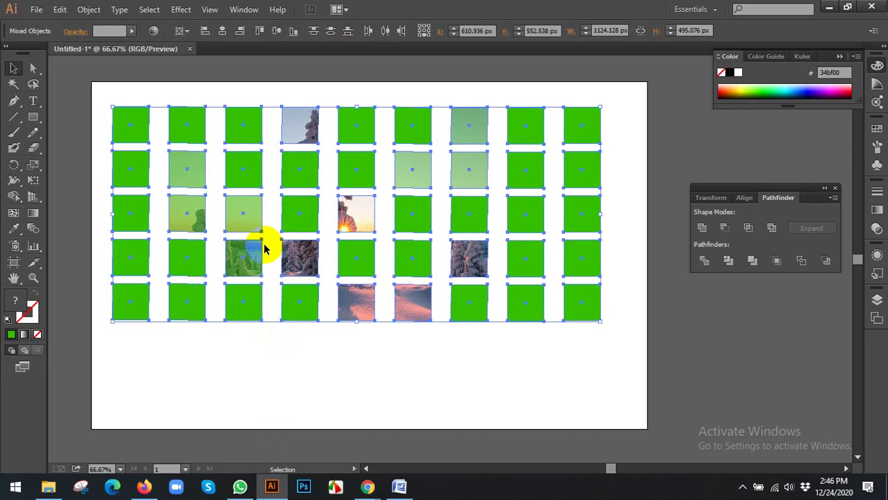
pyautogui.press('Delete')
# - Switch to the Google Meet call in Chrome and look through its participant list
pyautogui.click(368, 488)
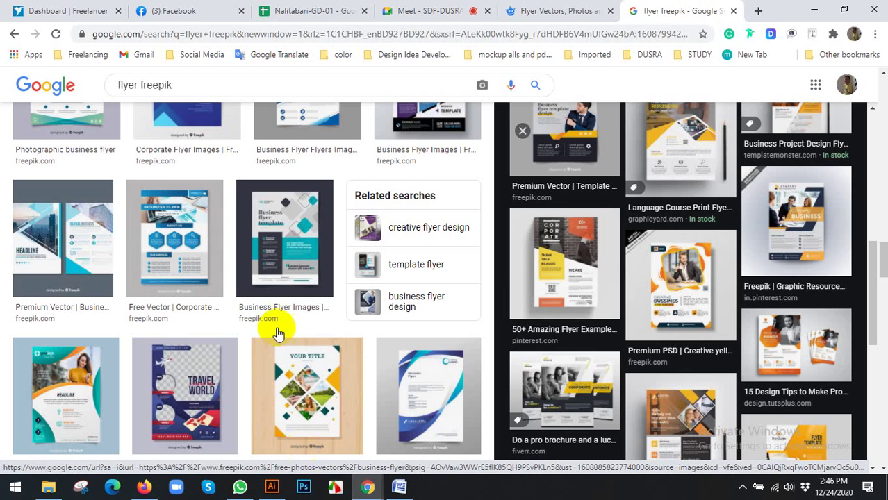
pyautogui.click(428, 12)
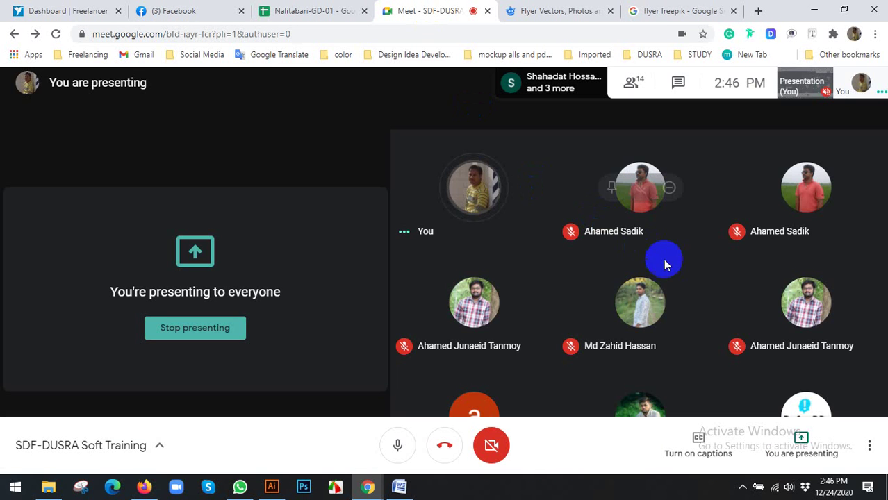
pyautogui.click(641, 83)
pyautogui.scroll(-3, 757, 251)
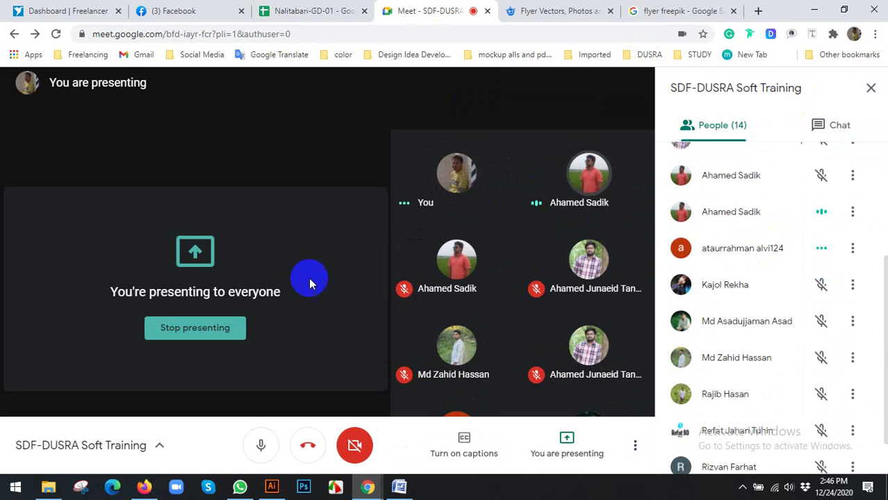
# - Switch to Illustrator and move the Pathfinder panel up directly beneath the Color panel
pyautogui.click(272, 486)
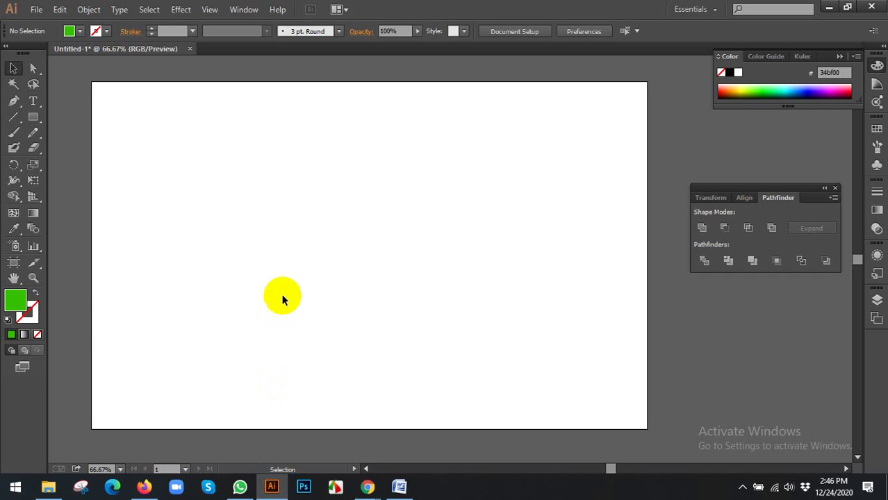
pyautogui.moveTo(438, 245); pyautogui.dragTo(473, 247)
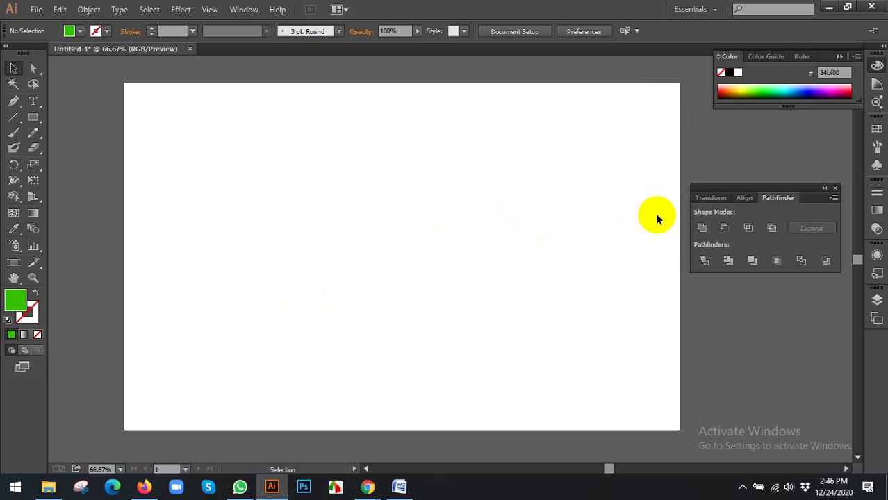
pyautogui.moveTo(744, 192); pyautogui.dragTo(756, 127)
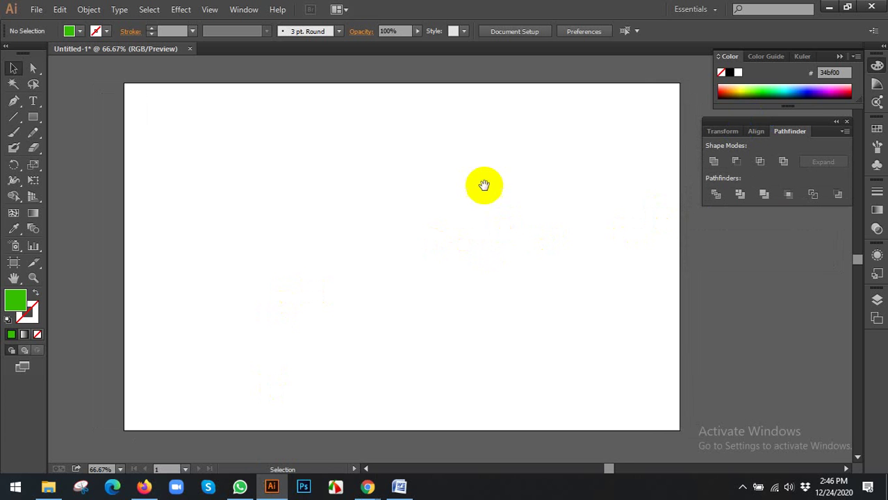
pyautogui.moveTo(481, 184); pyautogui.dragTo(449, 200)
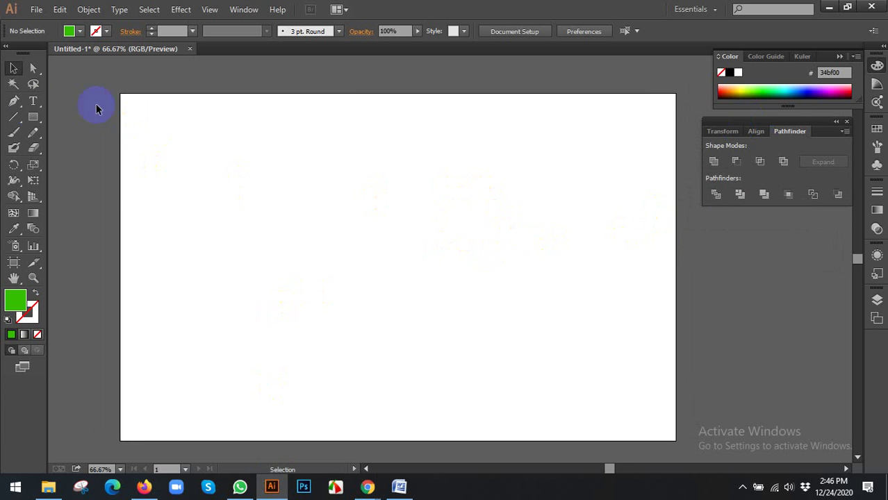
# - Draw a large green circle with the Ellipse tool and shift it slightly left of the artboard's centre
pyautogui.moveTo(31, 115); pyautogui.dragTo(73, 146)
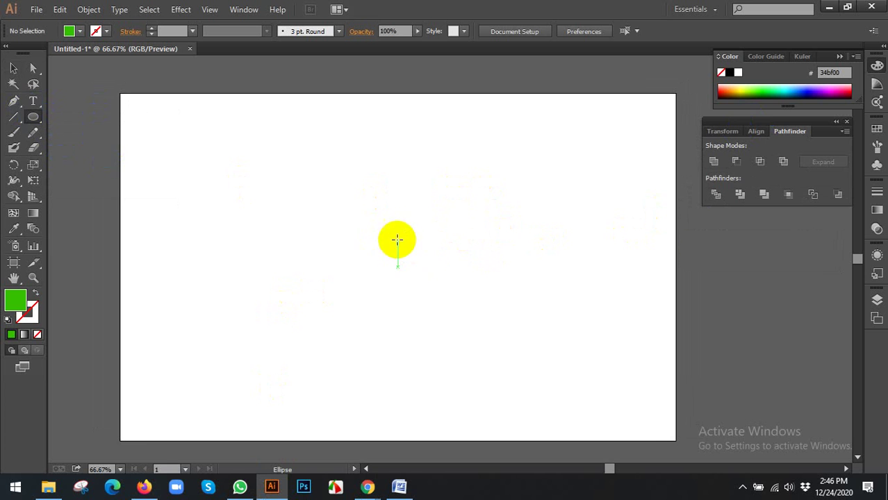
pyautogui.moveTo(397, 229); pyautogui.dragTo(484, 315)
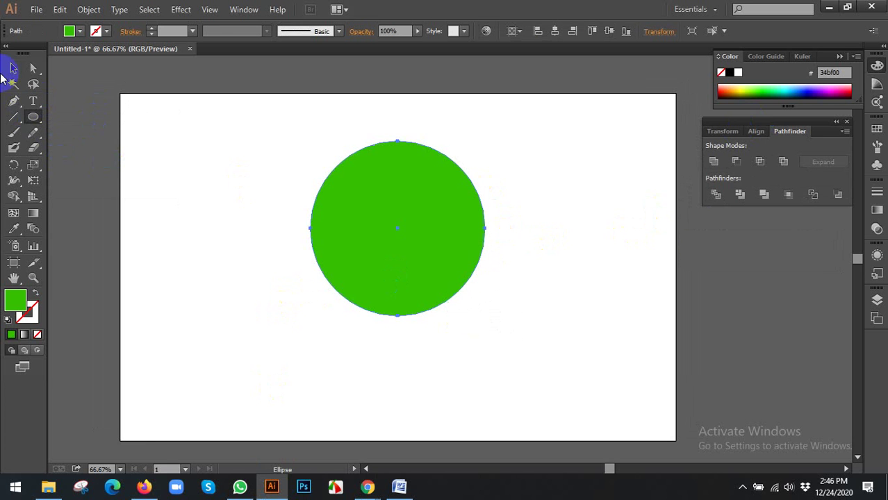
pyautogui.click(14, 69)
pyautogui.moveTo(418, 188); pyautogui.dragTo(381, 207)
# - Add a smaller concentric copy of the green circle, divide both circles with Pathfinder and ungroup the result
pyautogui.press('a')
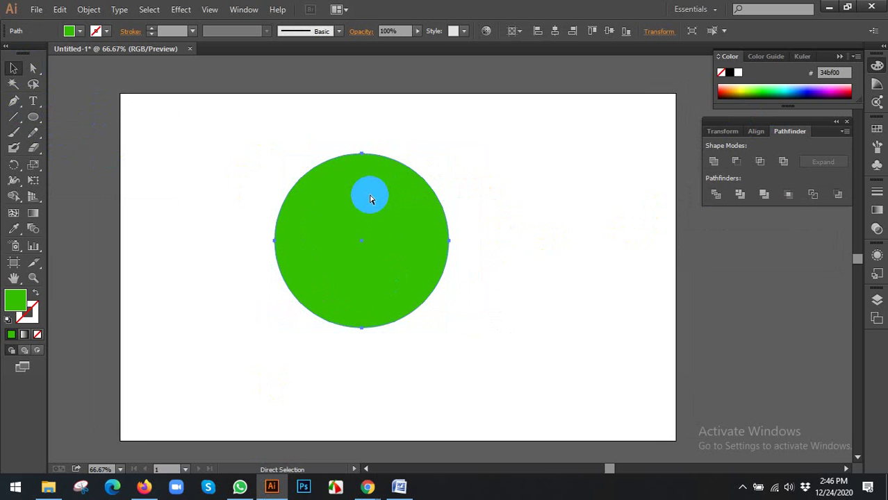
pyautogui.press('v')
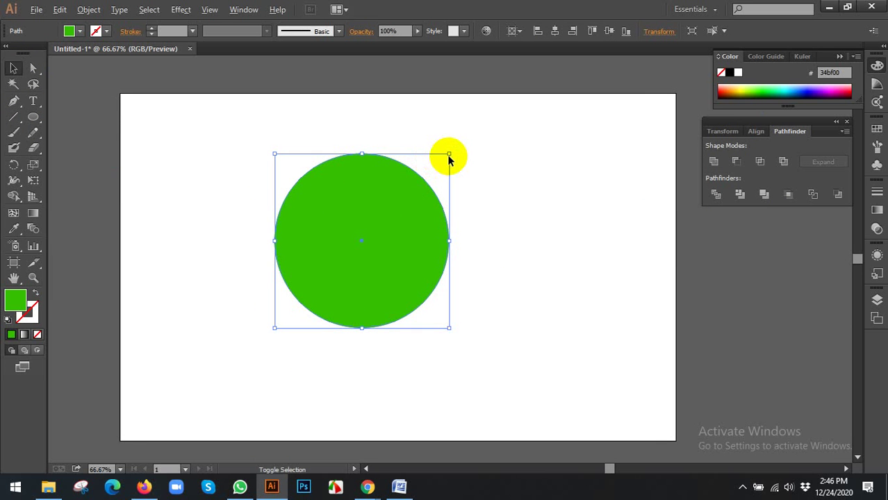
pyautogui.moveTo(450, 156); pyautogui.dragTo(450, 170)
pyautogui.moveTo(474, 146); pyautogui.dragTo(335, 294)
pyautogui.rightClick(408, 226)
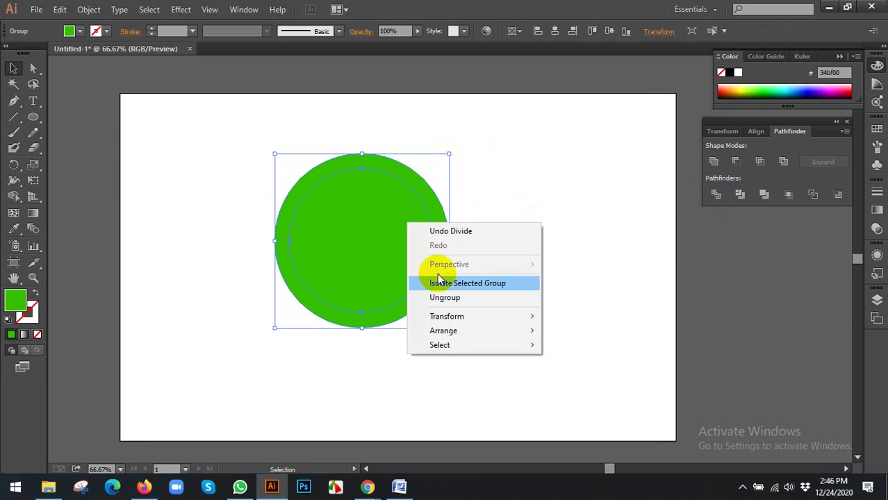
pyautogui.click(438, 296)
# - Scale the inner circle down slightly about its centre to leave a thin white gap inside the outer ring
pyautogui.click(341, 200)
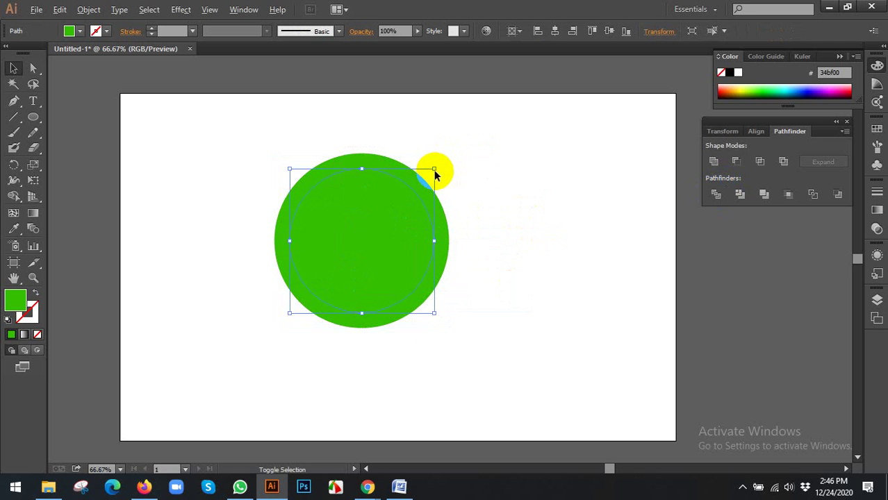
pyautogui.moveTo(433, 169); pyautogui.dragTo(434, 173)
pyautogui.click(483, 159)
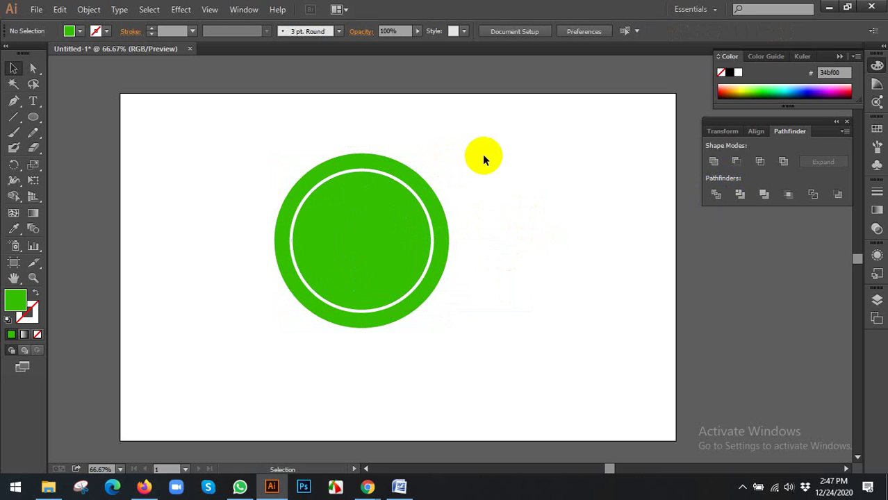
# - Copy the outer ring and inner circle together and paste the copy in front
pyautogui.moveTo(255, 147); pyautogui.dragTo(440, 262)
pyautogui.click(61, 9)
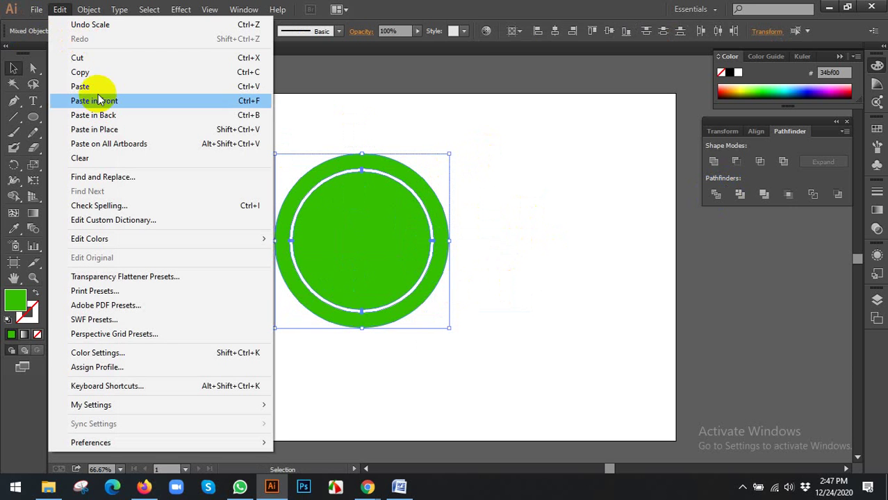
pyautogui.click(107, 73)
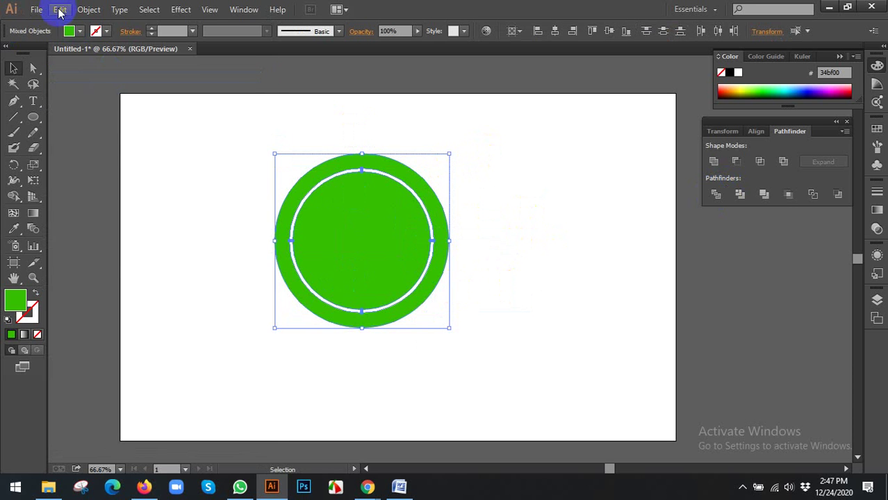
pyautogui.click(62, 10)
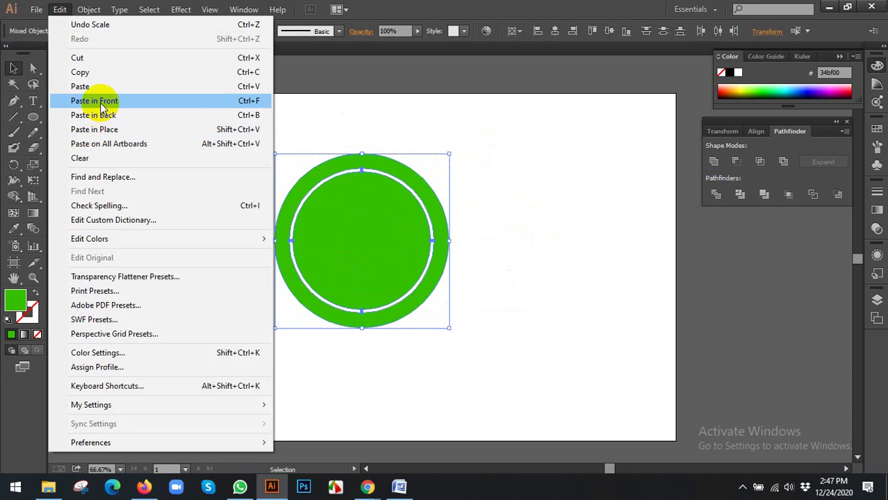
pyautogui.click(100, 101)
# - Hide the selected copy of the ring and circle and show all hidden artwork again
pyautogui.click(61, 10)
pyautogui.moveTo(88, 10)
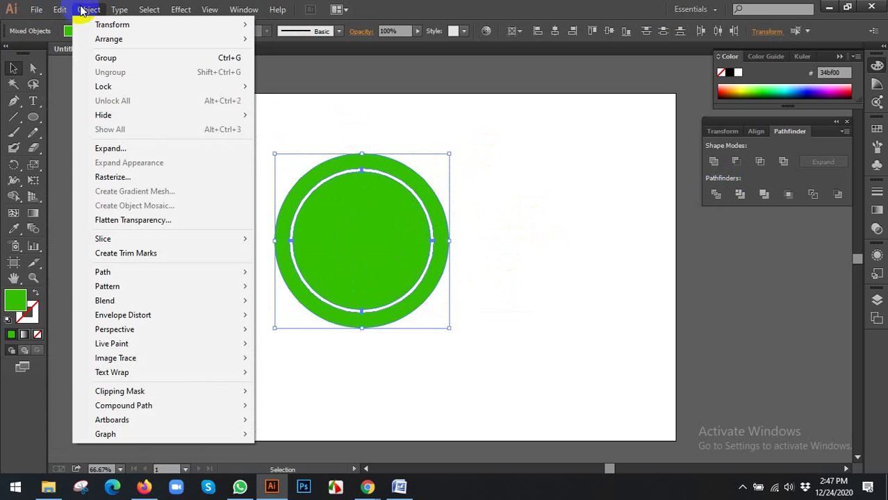
pyautogui.moveTo(125, 115)
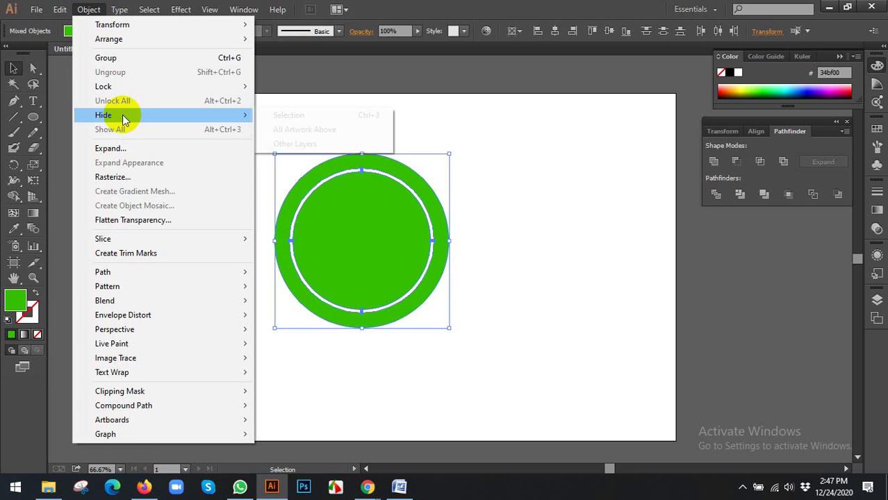
pyautogui.click(296, 116)
pyautogui.hotkey('ctrl', 'alt', '3')
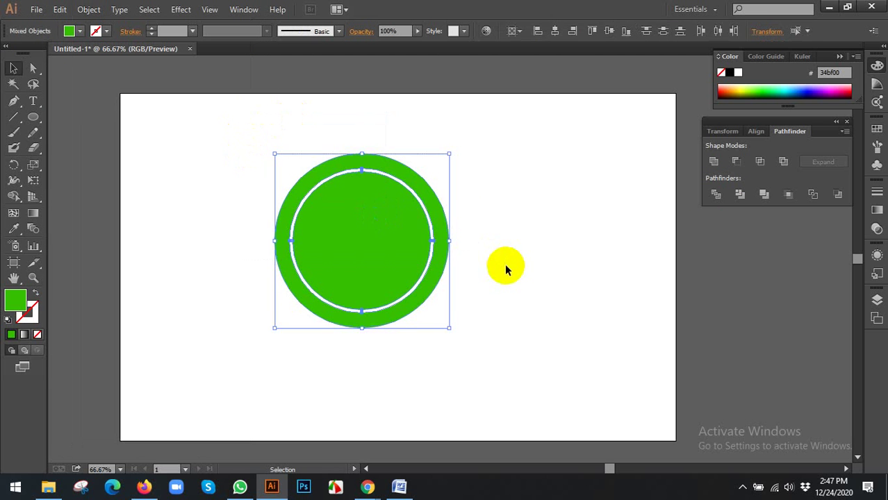
# - Place the image img.jpg from the Desktop into the document
pyautogui.click(37, 9)
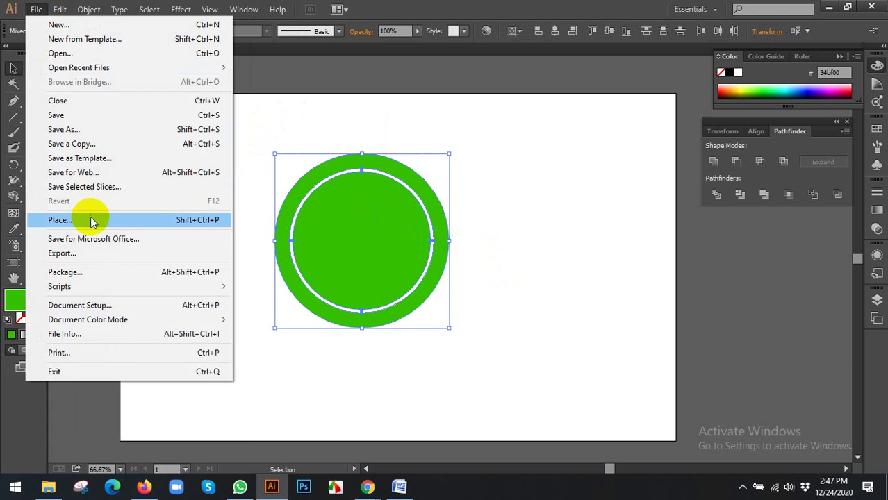
pyautogui.click(89, 220)
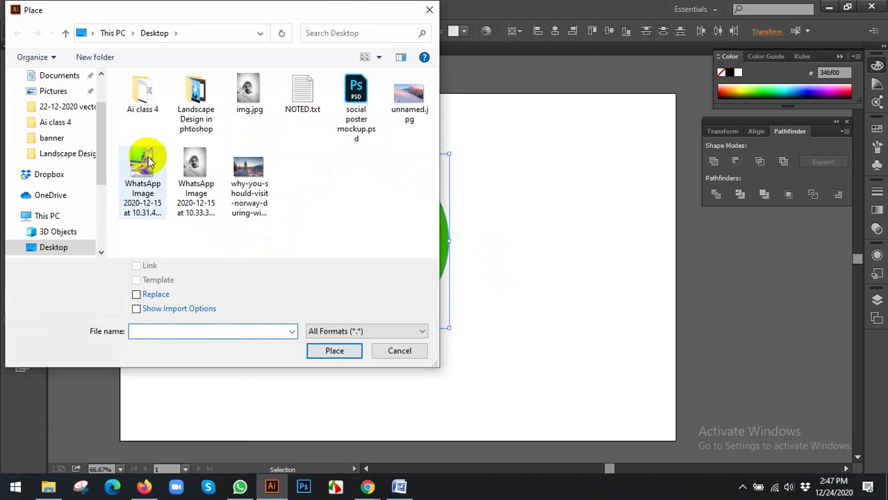
pyautogui.click(248, 93)
pyautogui.click(332, 351)
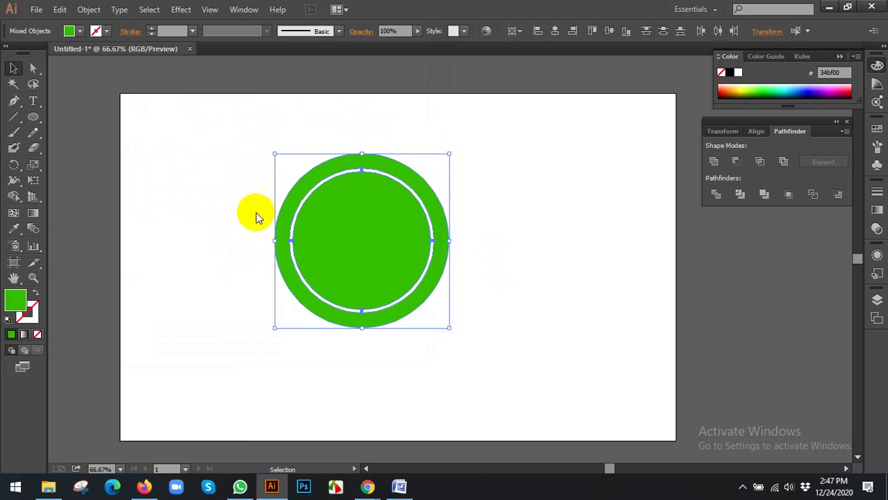
pyautogui.click(235, 173)
# - Move the placed photo over the circles and scale it down proportionally so it fits within the artboard's height
pyautogui.hotkey('ctrl', '-')
pyautogui.moveTo(400, 248); pyautogui.dragTo(436, 118)
pyautogui.click(455, 98)
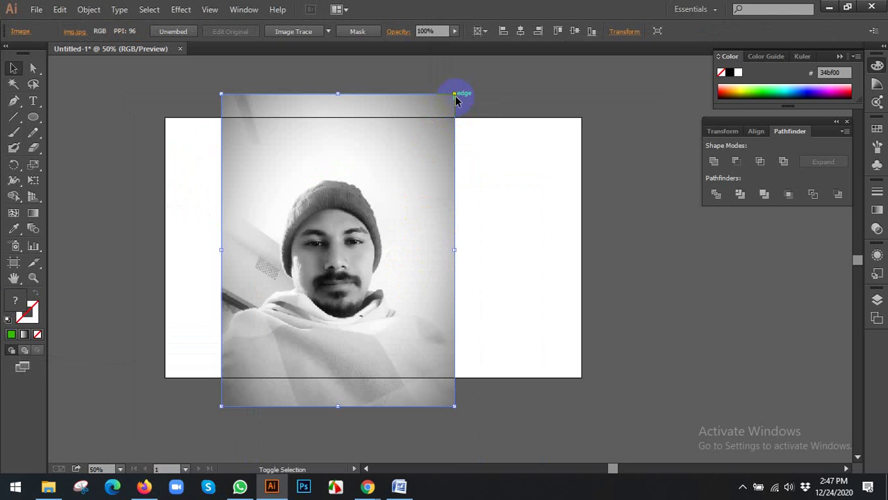
pyautogui.moveTo(455, 95); pyautogui.dragTo(428, 125)
pyautogui.moveTo(377, 149); pyautogui.dragTo(380, 148)
# - Send the photo to the back and shift it up so the face sits behind the green circles
pyautogui.rightClick(381, 148)
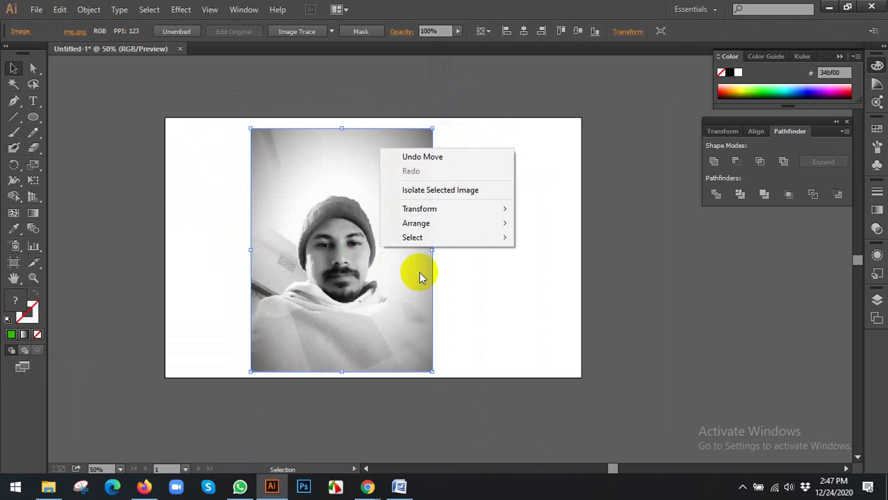
pyautogui.moveTo(424, 223)
pyautogui.click(538, 266)
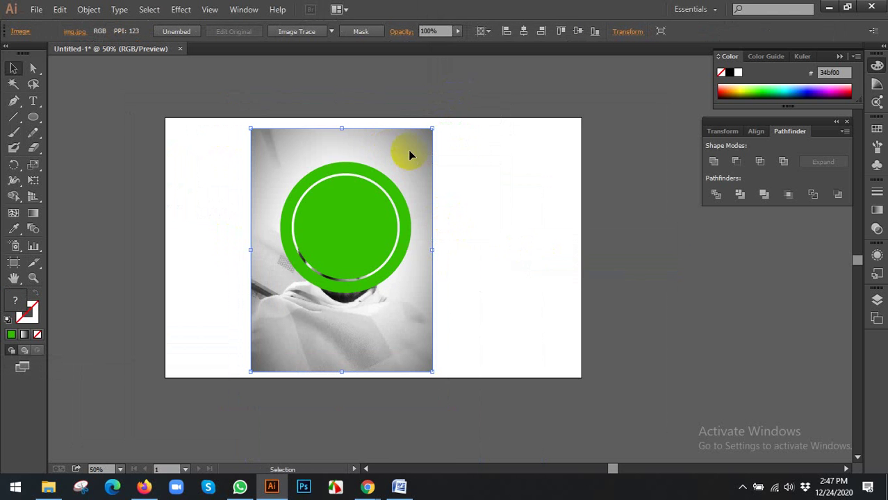
pyautogui.moveTo(409, 155); pyautogui.dragTo(419, 143)
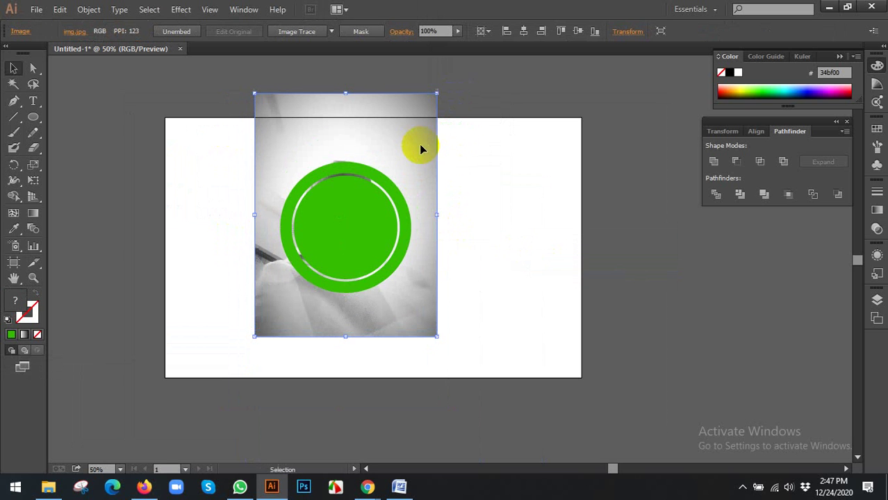
# - Try to make a clipping mask from the photo with the ring and inner circle as separate shapes
pyautogui.moveTo(481, 150); pyautogui.dragTo(307, 253)
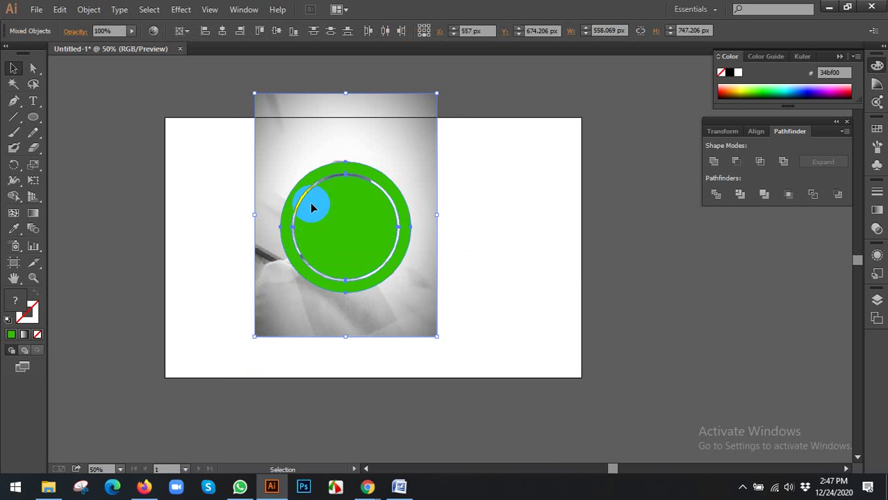
pyautogui.rightClick(311, 204)
pyautogui.click(348, 280)
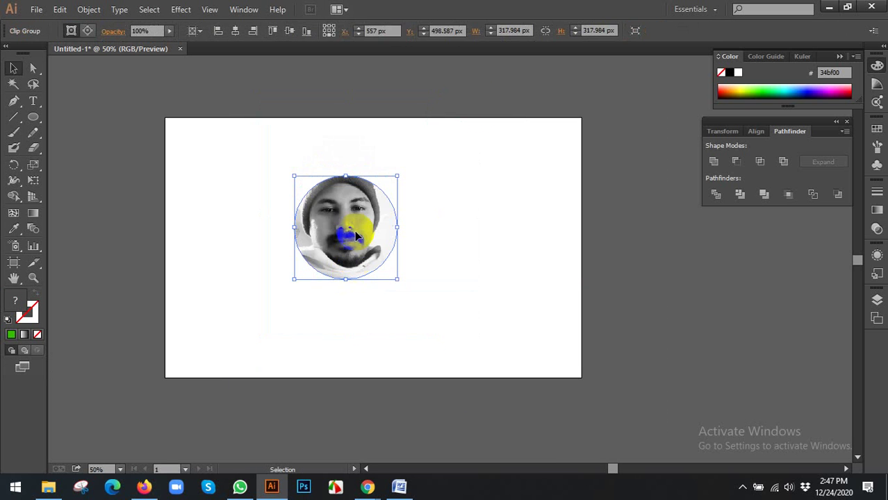
pyautogui.hotkey('ctrl', 'z')
pyautogui.click(486, 207)
# - Unite the inner circle and outer ring into a compound shape and expand it into one compound path
pyautogui.click(355, 209)
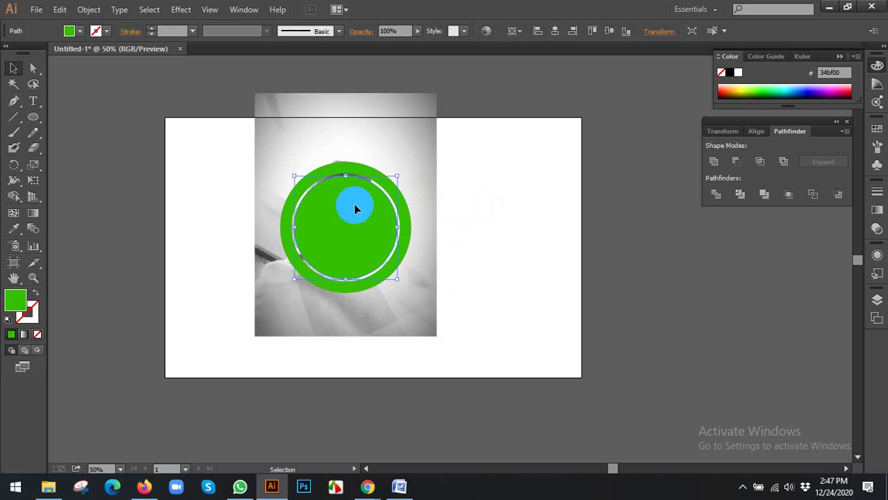
pyautogui.keyDown('shift'); pyautogui.click(331, 168); pyautogui.keyUp('shift')
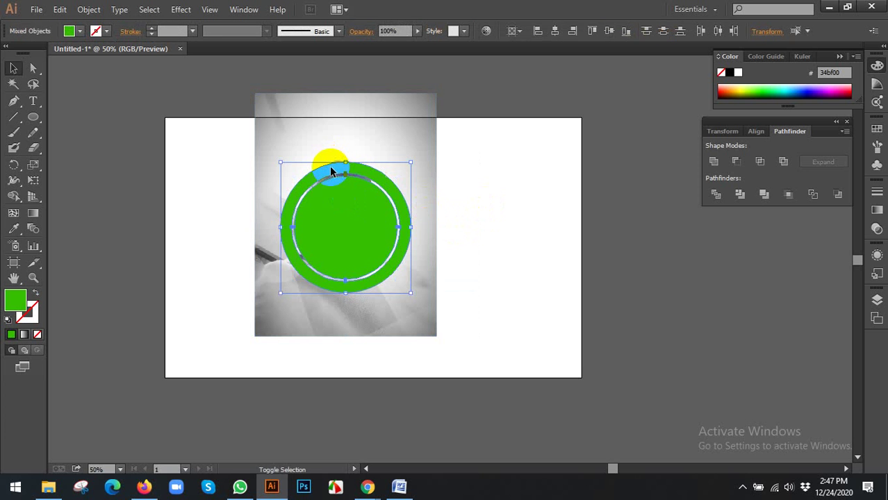
pyautogui.keyDown('alt'); pyautogui.click(714, 163); pyautogui.keyUp('alt')
pyautogui.click(827, 163)
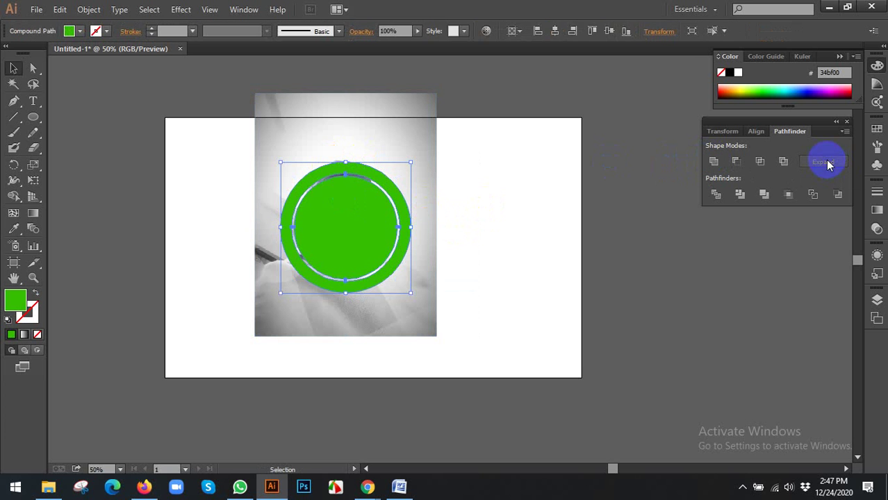
# - Make a clipping mask from the photo and the compound ring-and-circle path, and deselect the result
pyautogui.moveTo(499, 169); pyautogui.dragTo(341, 208)
pyautogui.rightClick(336, 193)
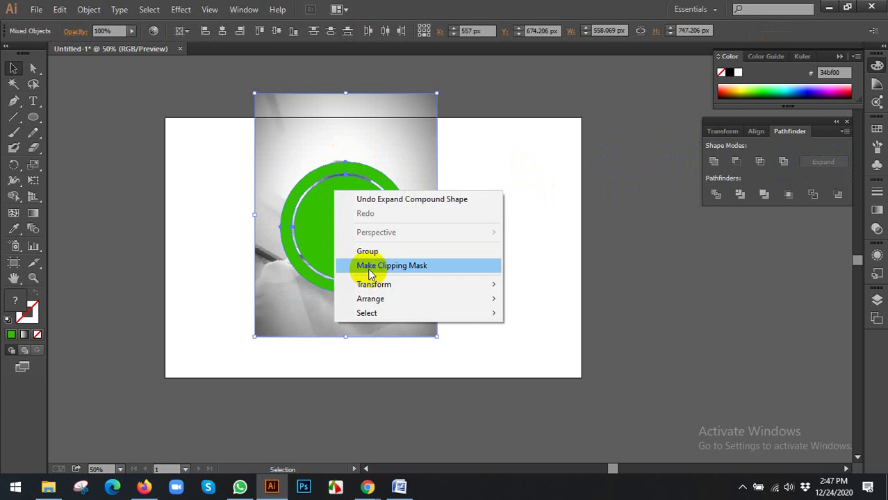
pyautogui.click(369, 269)
pyautogui.click(513, 214)
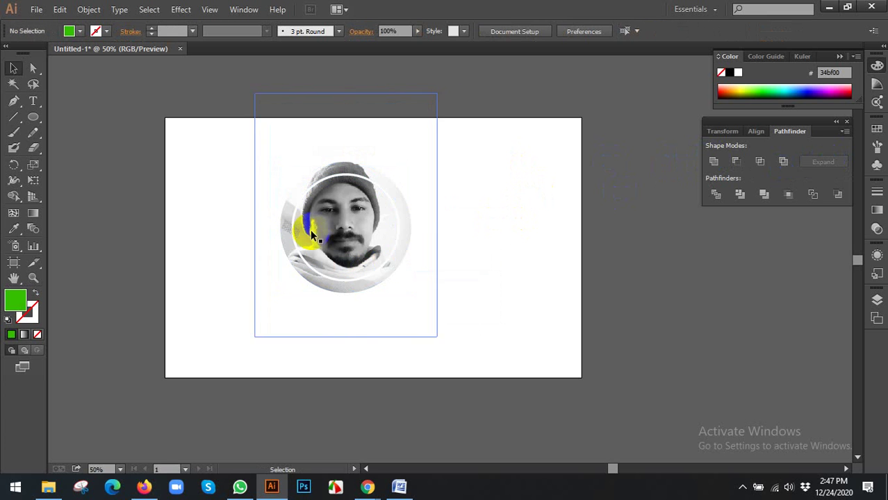
# - Show the hidden copy of the green ring and inner circle over the clipped photo
pyautogui.hotkey('ctrl', 'z')
pyautogui.hotkey('ctrl', 'z')
pyautogui.hotkey('ctrl', 'z')
pyautogui.hotkey('ctrl', 'z')
pyautogui.click(446, 213)
# - Delete the green inner circle that covers the clipped photo, keeping the outer ring
pyautogui.scroll(1, 377, 213)
pyautogui.click(343, 186)
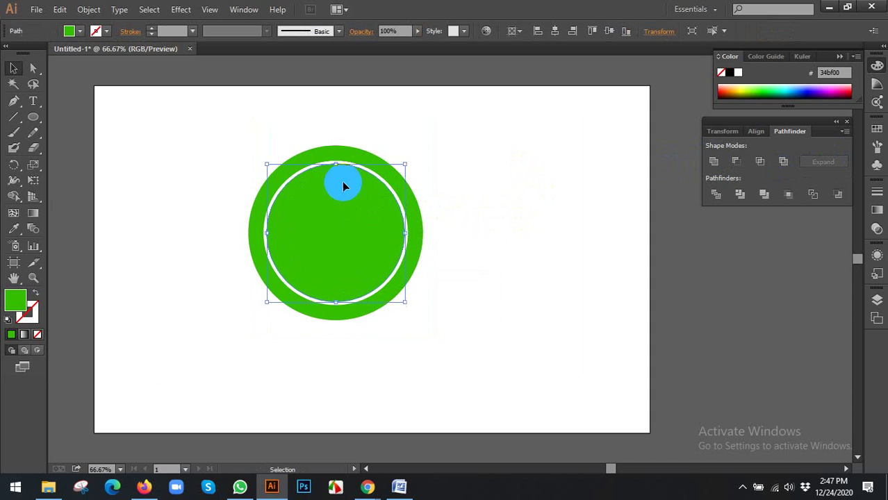
pyautogui.keyDown('shift'); pyautogui.click(334, 150); pyautogui.keyUp('shift')
pyautogui.click(526, 174)
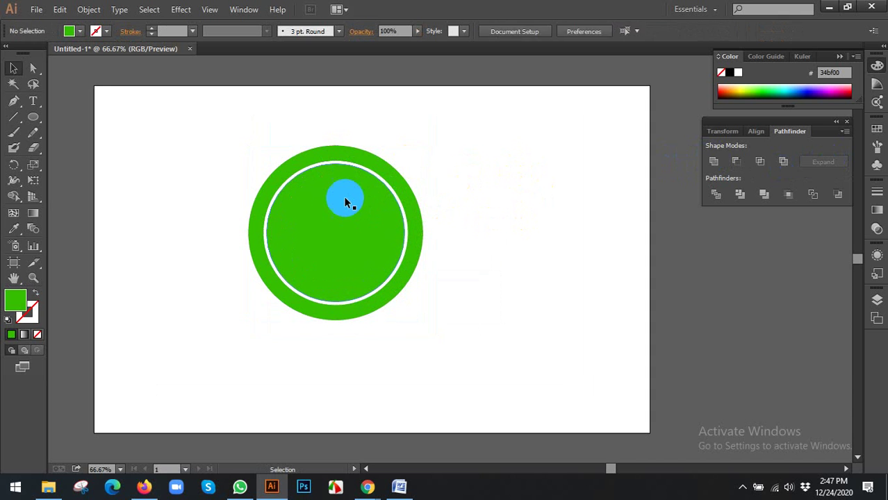
pyautogui.click(344, 198)
pyautogui.press('Delete')
# - Set the green outer ring's opacity to 40% and deselect it
pyautogui.click(340, 148)
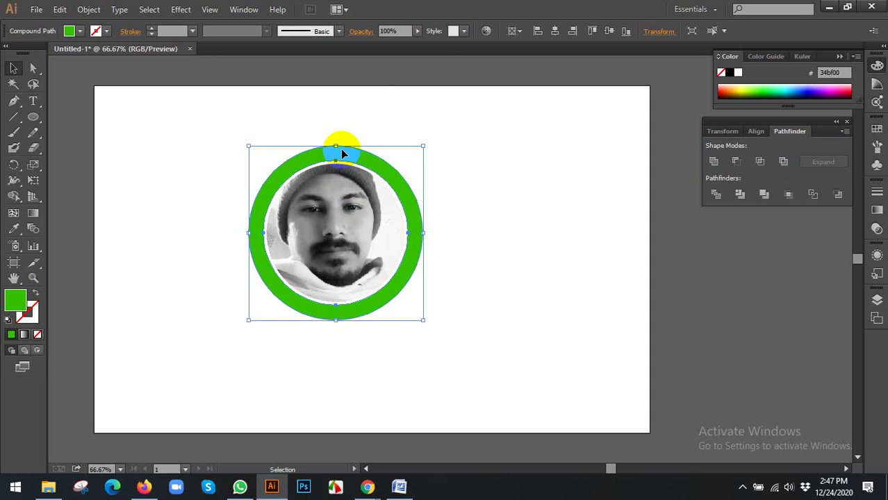
pyautogui.click(419, 31)
pyautogui.moveTo(390, 46); pyautogui.dragTo(385, 43)
pyautogui.click(436, 154)
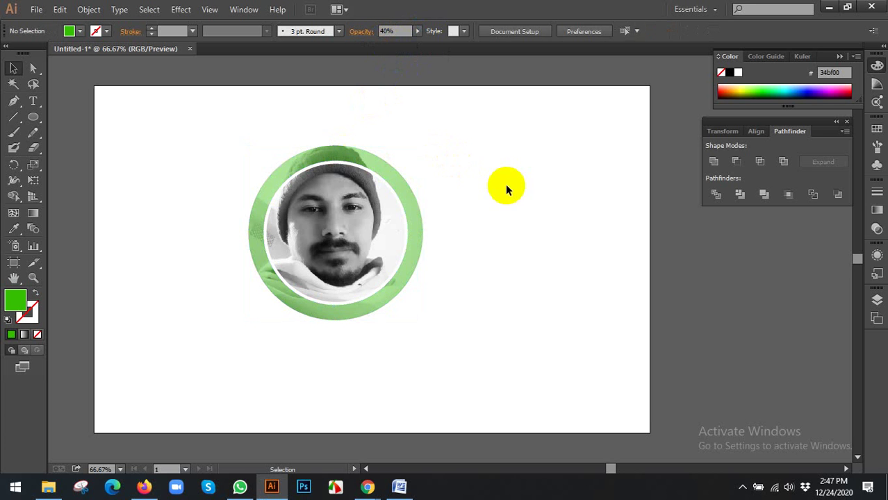
pyautogui.scroll(-2, 502, 206)
pyautogui.hscroll(1, 478, 230)
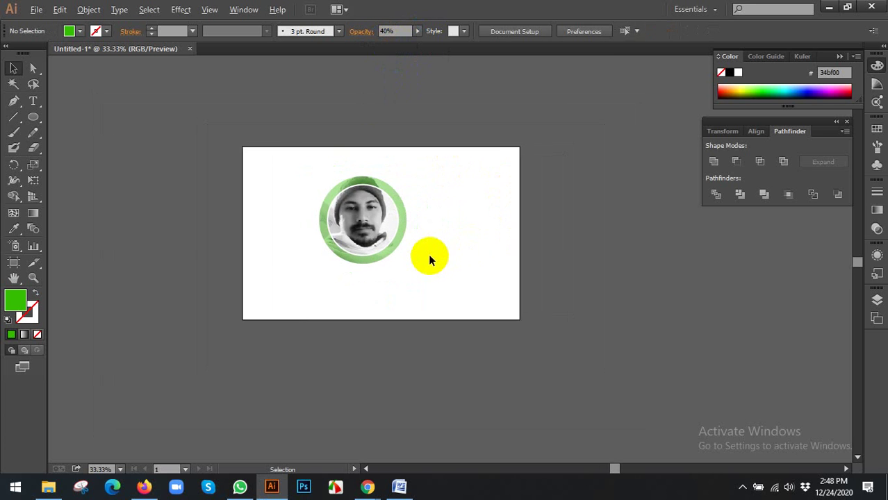
pyautogui.scroll(1, 428, 254)
pyautogui.scroll(1, 435, 240)
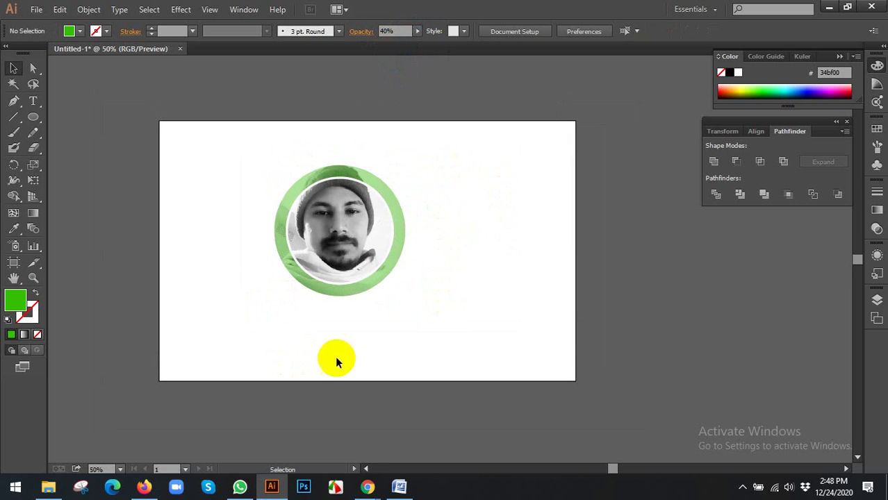
pyautogui.click(742, 487)
pyautogui.click(408, 415)
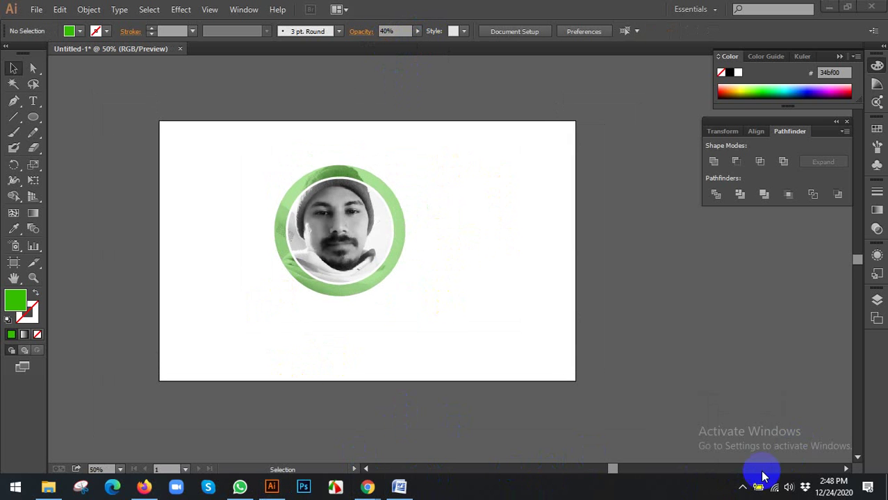